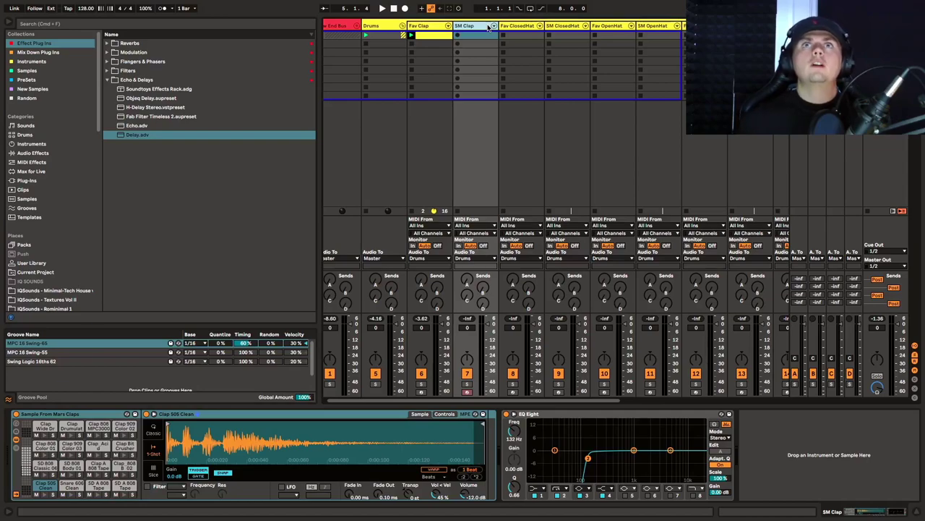
Delete the SM Clap track
key("Delete")
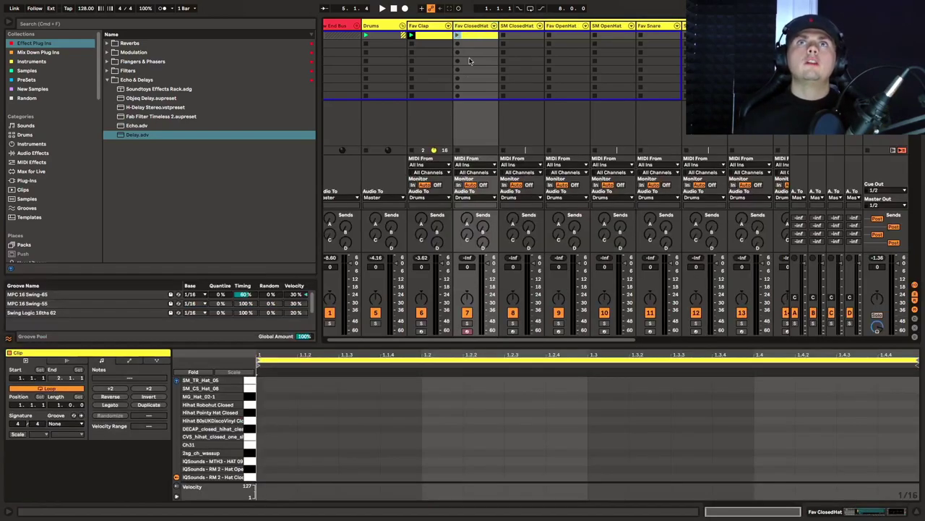
Add four sixteenth-note hats on the STH_130_Glitchy_Hats row at 1.1.3, 1.2.3, 1.3.3 and 1.4.3 in the Fav ClosedHat clip
scroll(347, 426, "up", 4)
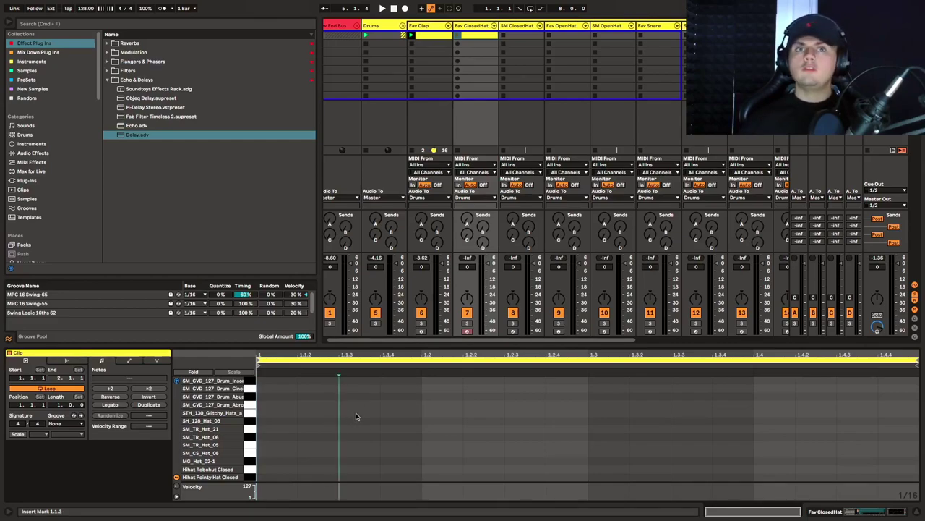
double_click(356, 414)
left_click(539, 418)
double_click(536, 413)
double_click(687, 413)
double_click(844, 413)
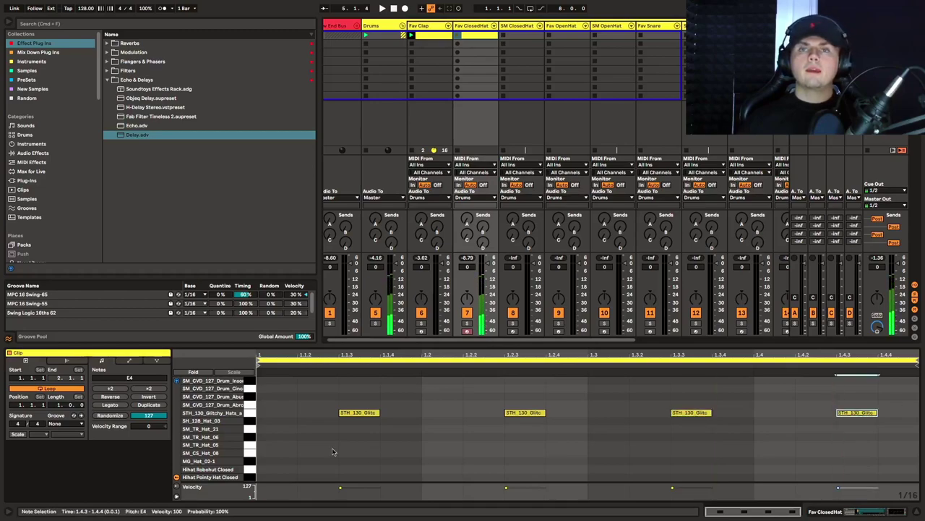
Audition other hat samples for all four notes and move the notes to the SM_CS_Hat_08 row (B3)
left_click_drag(285, 446, 923, 381)
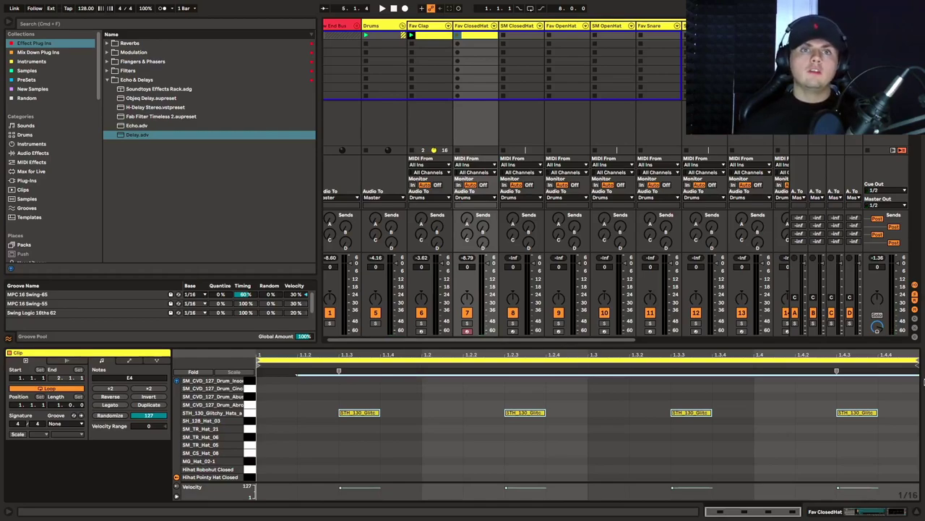
key("Down")
key("Down")
key("Down")
key("Down")
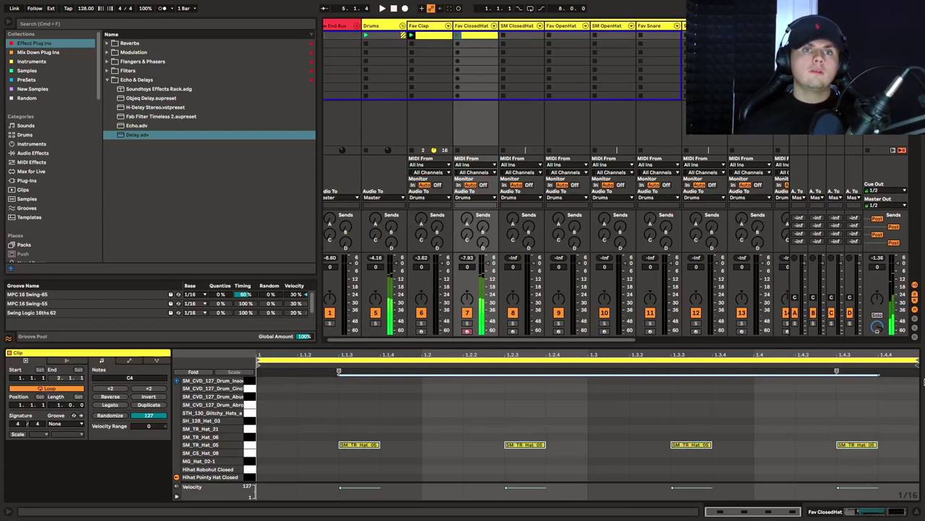
key("Down")
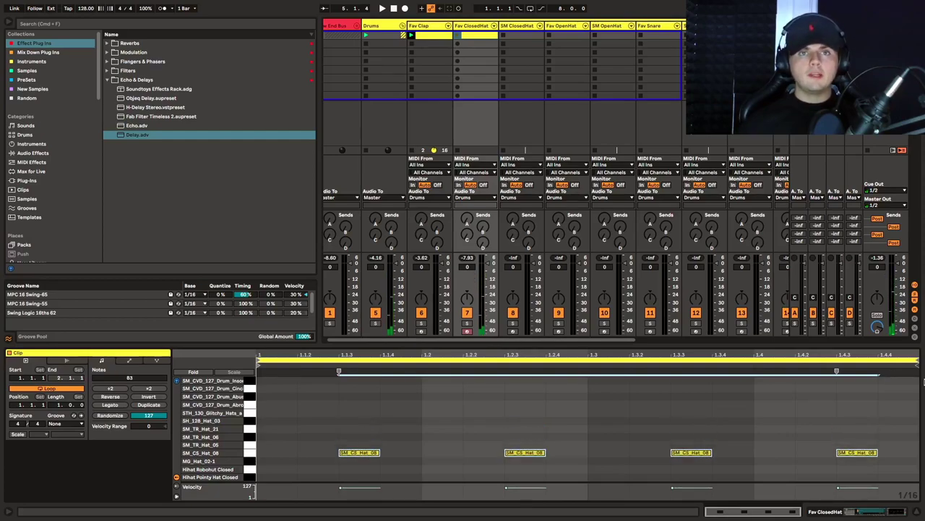
key("Up")
key("Up")
key("Up")
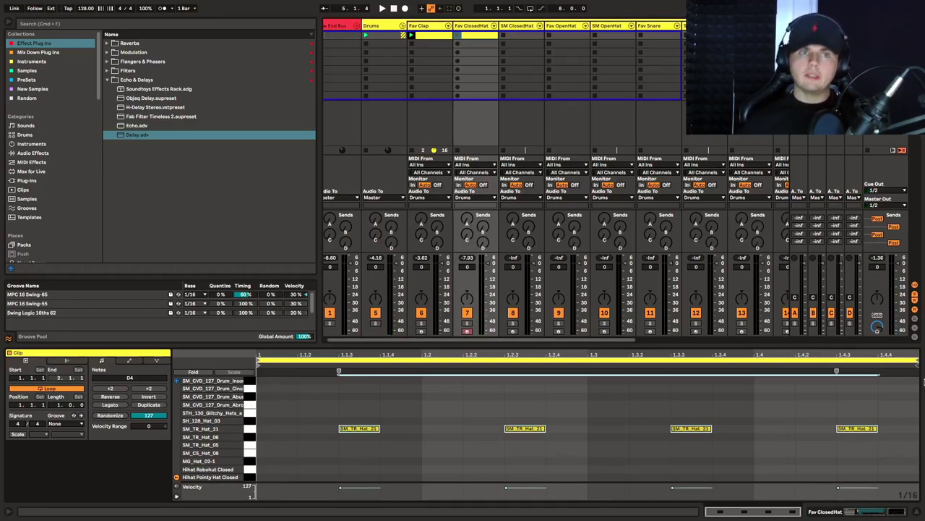
key("Down")
key("Down")
key("Down")
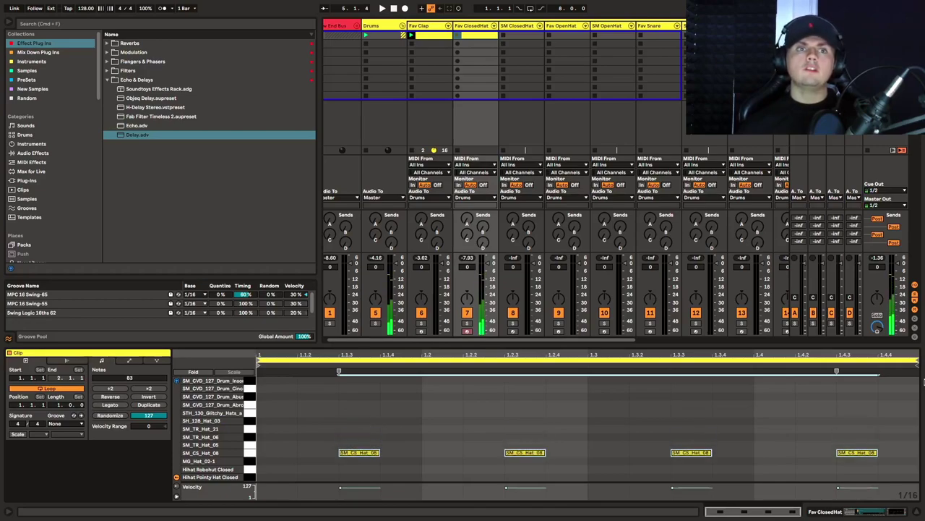
left_click(249, 454)
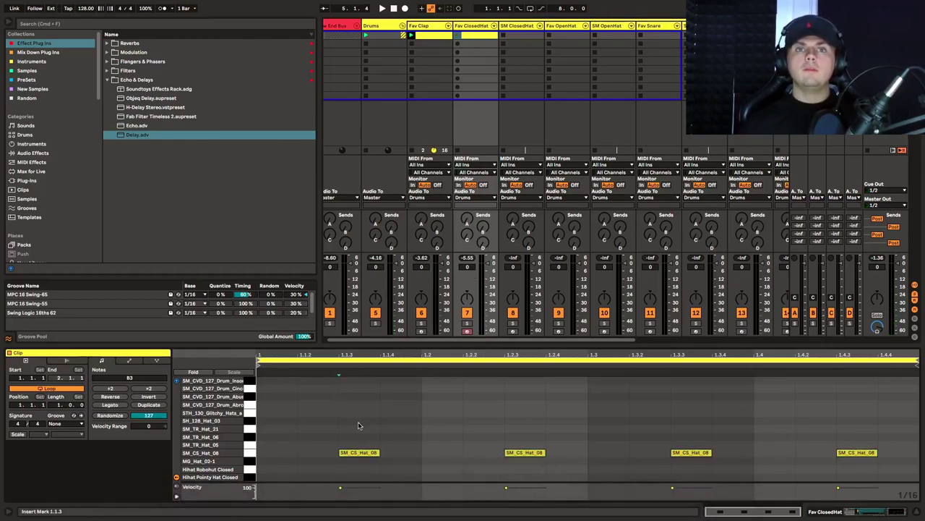
Select the four hat notes and launch the Fav ClosedHat clip to hear it with the clap
left_click_drag(385, 455, 847, 482)
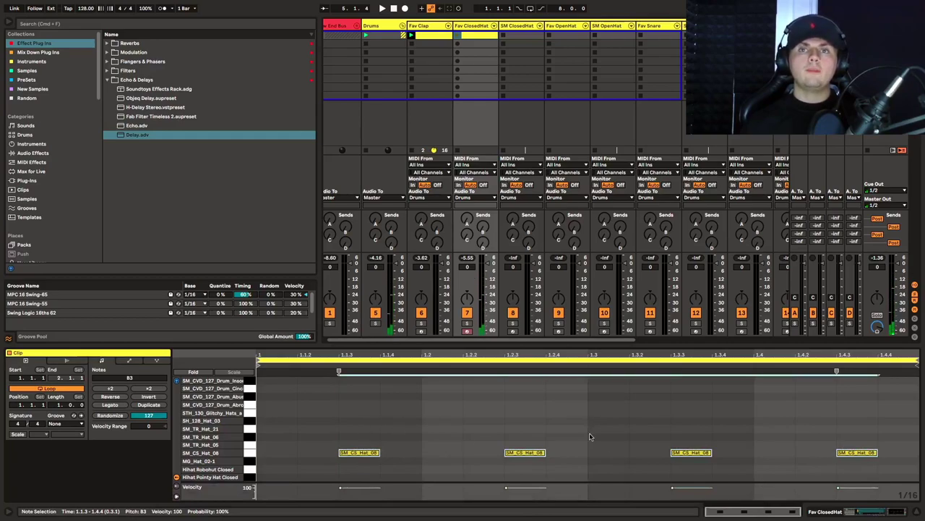
left_click(649, 453)
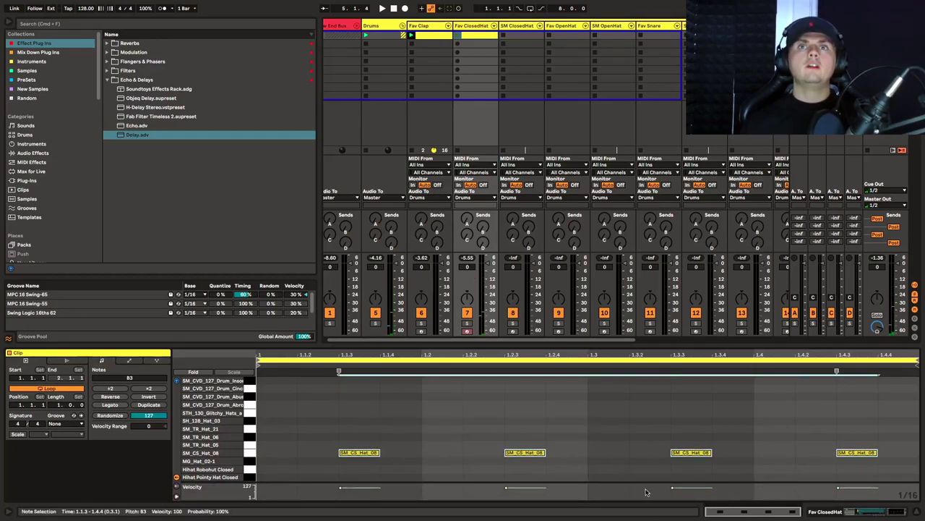
left_click(457, 35)
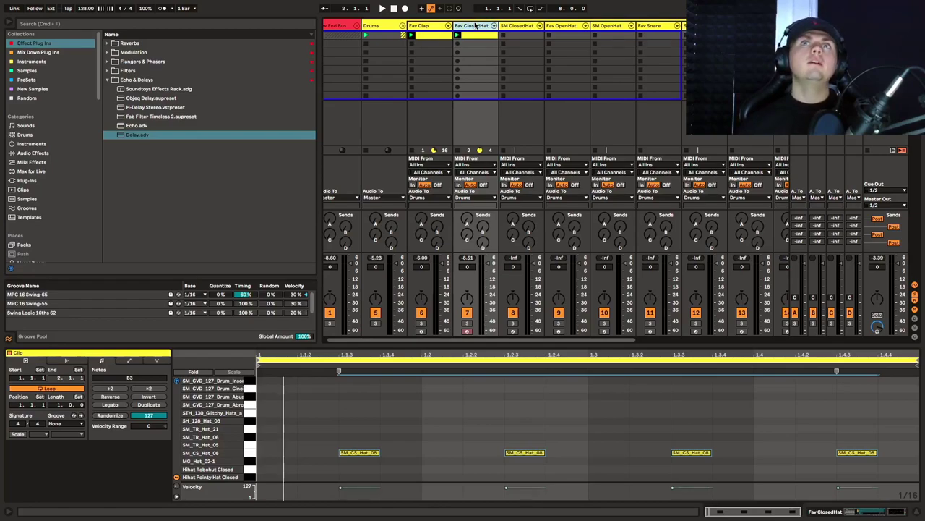
Duplicate the Fav ClosedHat track, renaming the original Main Hat and the copy Body Hat
key("super+d")
left_click(475, 27)
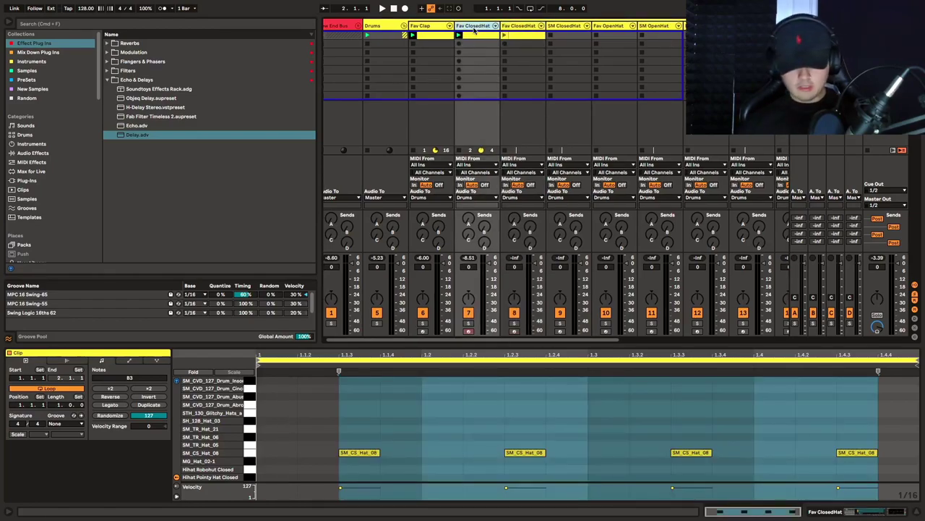
left_click(531, 27)
key("super+r")
type("B")
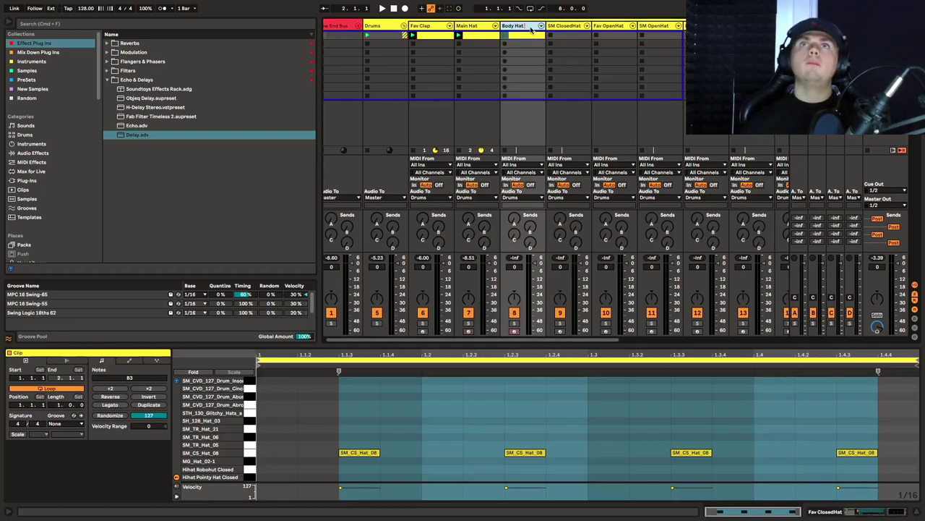
key("Return")
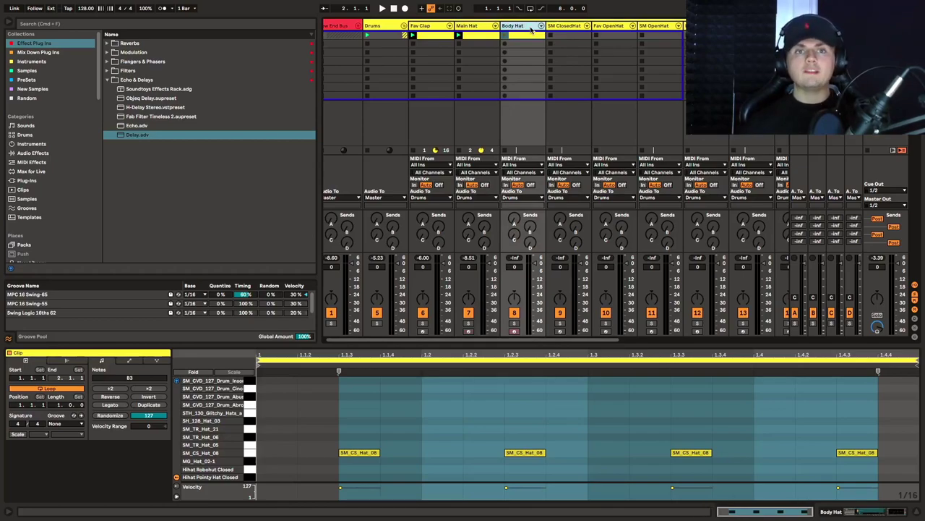
Copy the four SM_CS_Hat_08 notes in the Body Hat clip and move the copies down to the IQSounds - MTH3 - HAT 09 row (D3)
left_click(247, 437)
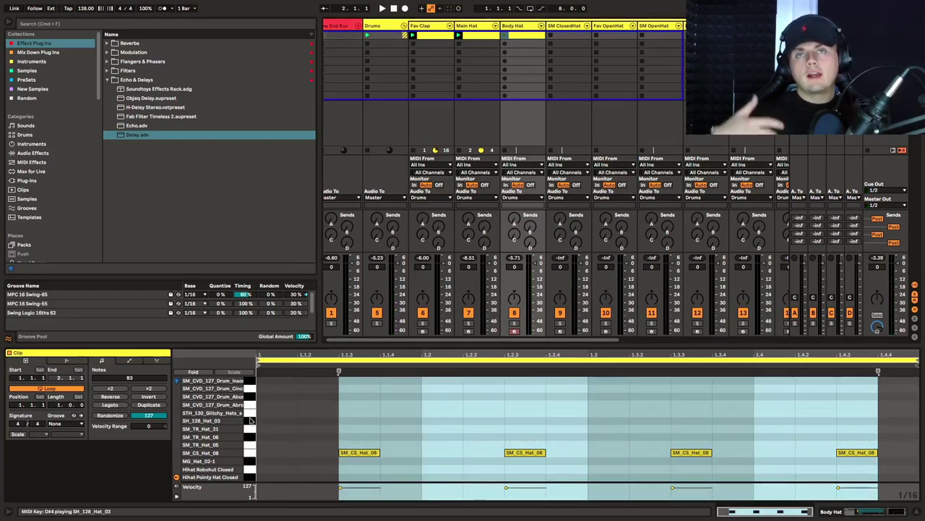
left_click(249, 454)
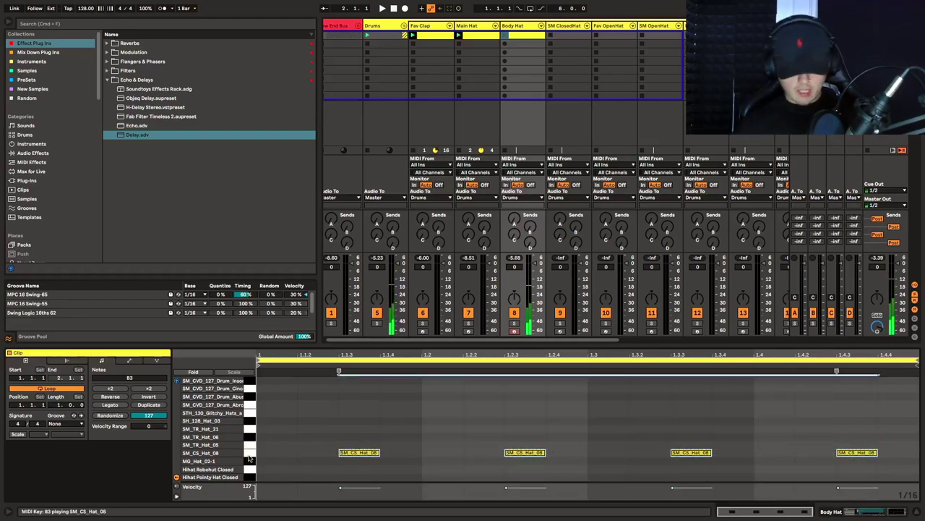
key("super+c")
key("super+v")
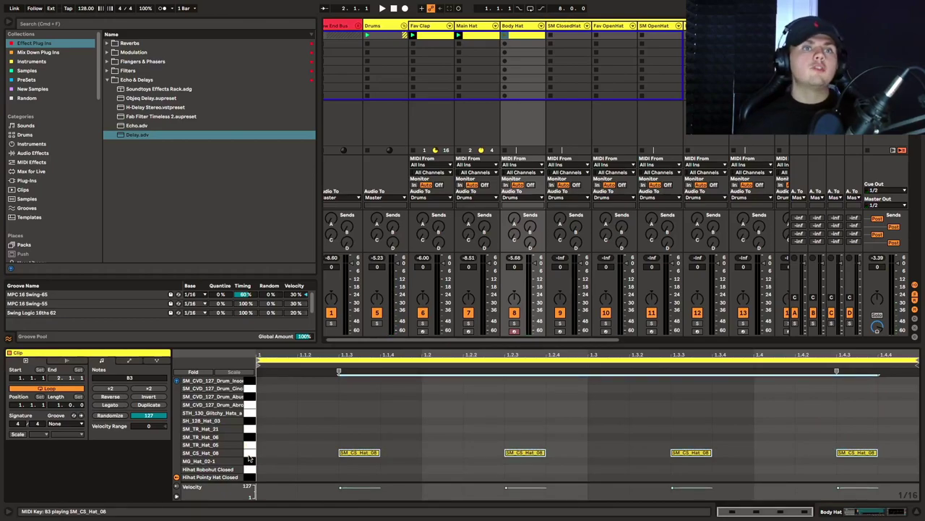
key("Down")
key("Down")
key("Down")
key("Down")
key("Down")
key("Down")
key("Down")
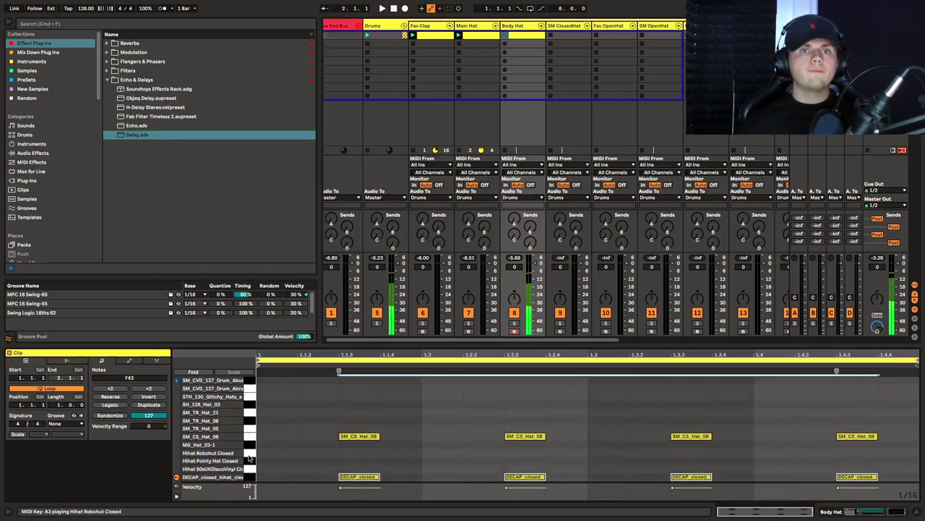
key("Down")
key("Down")
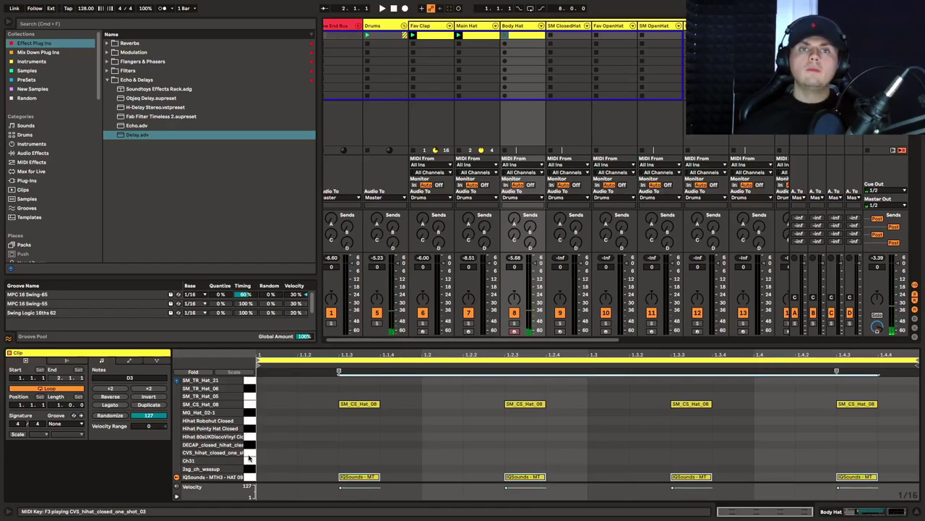
Delete the four SM_CS_Hat_08 notes from the Body Hat clip and launch the clip
left_click(245, 403)
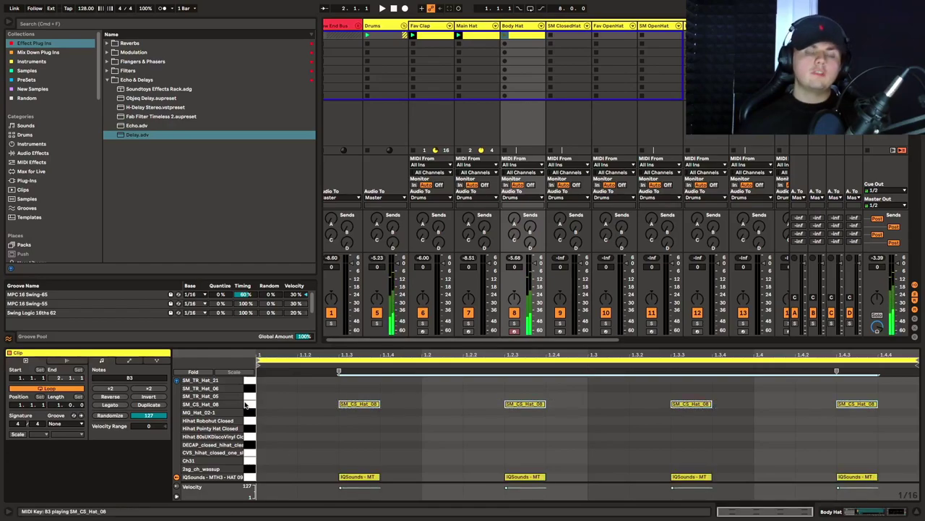
key("Delete")
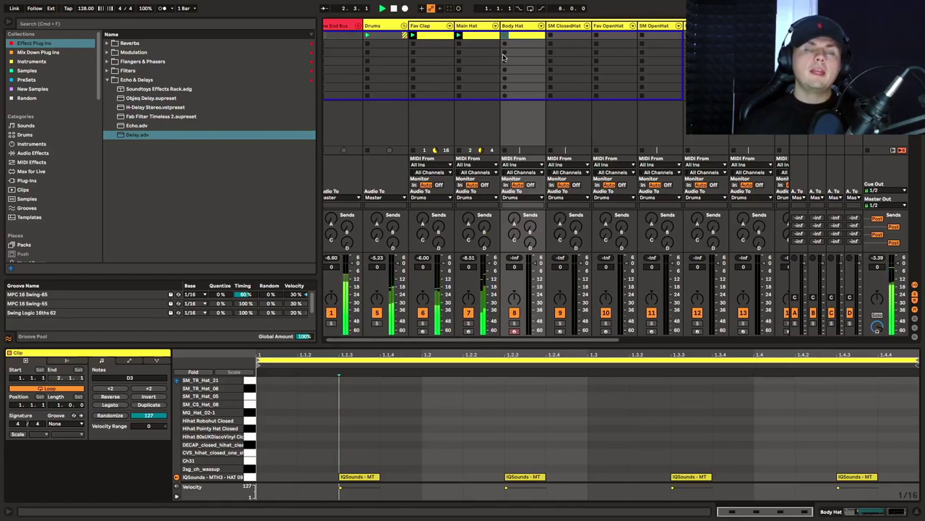
left_click(504, 36)
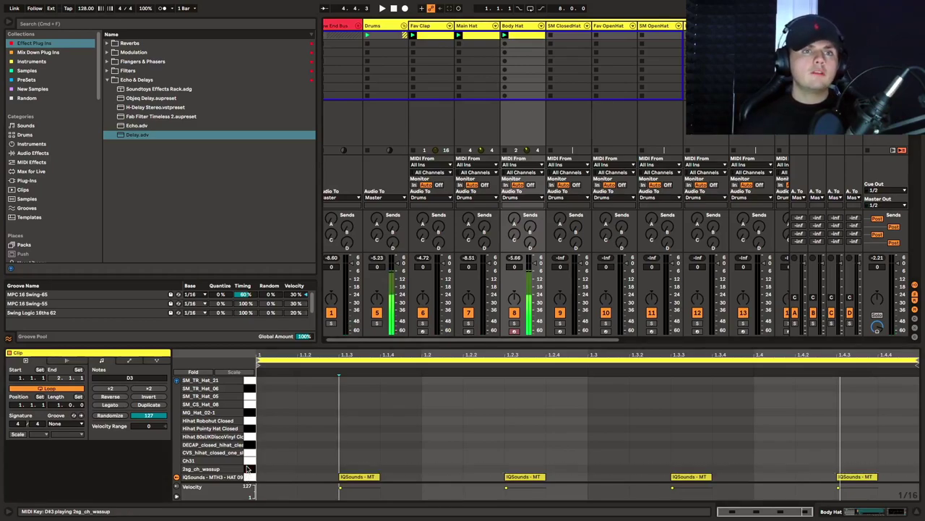
Transpose the four Body Hat notes down an octave to D2 and set the Body Hat track volume to -2.0 dB
scroll(246, 477, "down", 2)
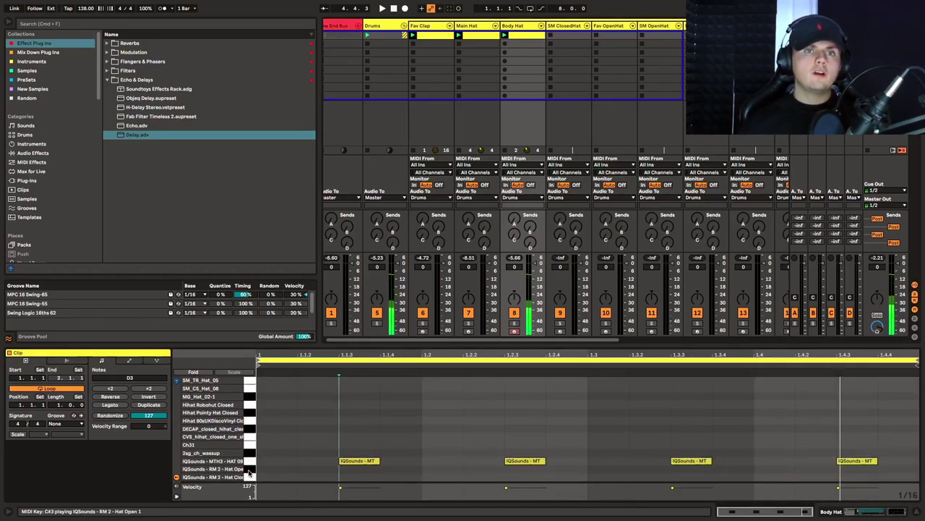
key("shift+Down")
left_click_drag(534, 262, 536, 268)
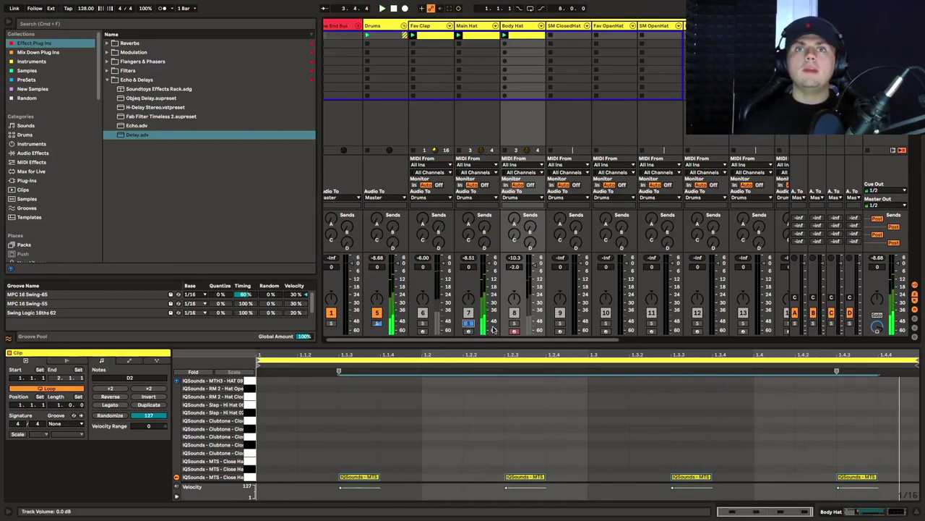
Listen to the Body Hat soloed together with the Main Hat, then clear the solo
left_click(514, 324)
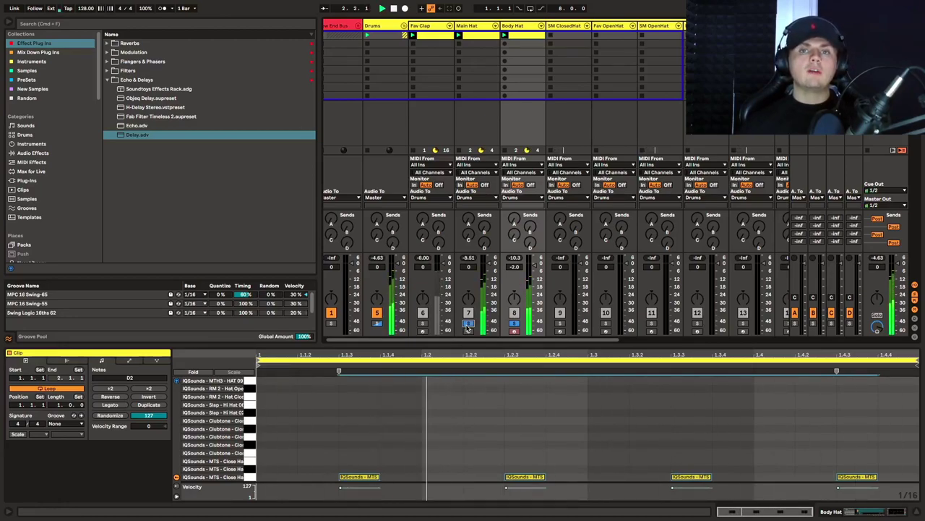
left_click(511, 323)
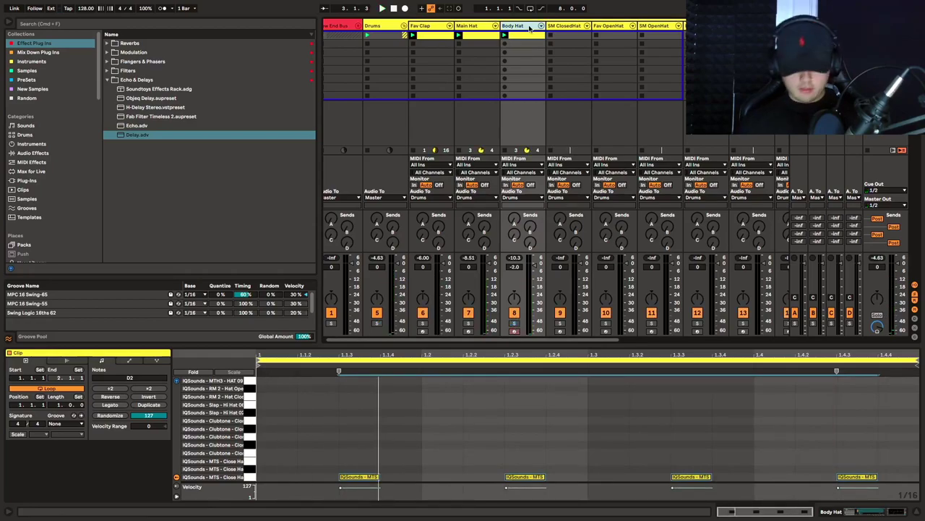
Duplicate the Body Hat track and rename the copy Energy Hat
key("super+d")
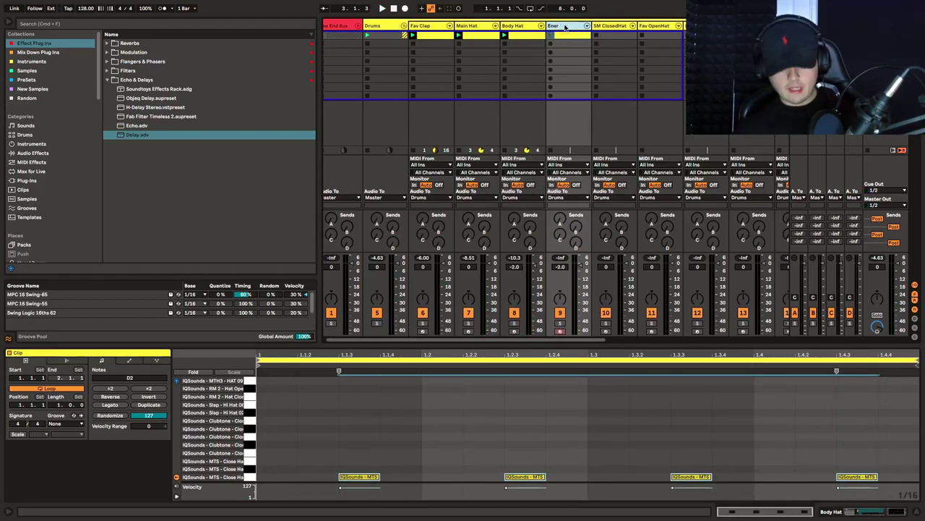
key("Return")
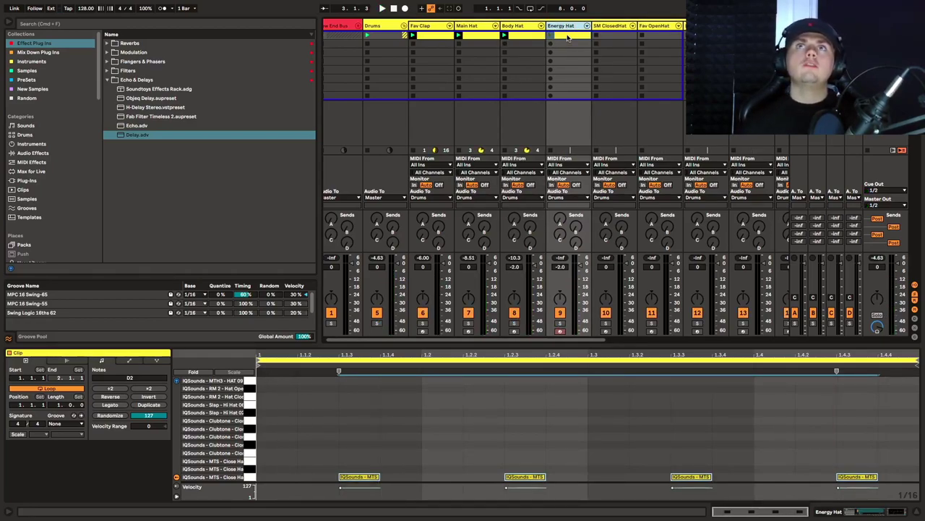
Move the four Energy Hat notes down to the IQSounds - MTS - Close Hat 02 row (C#2)
left_click(248, 477)
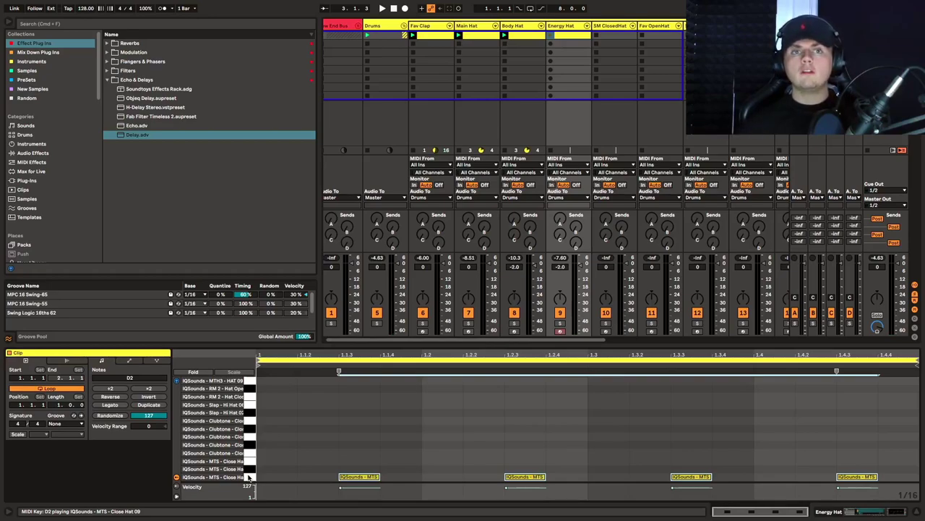
scroll(237, 470, "down", 2)
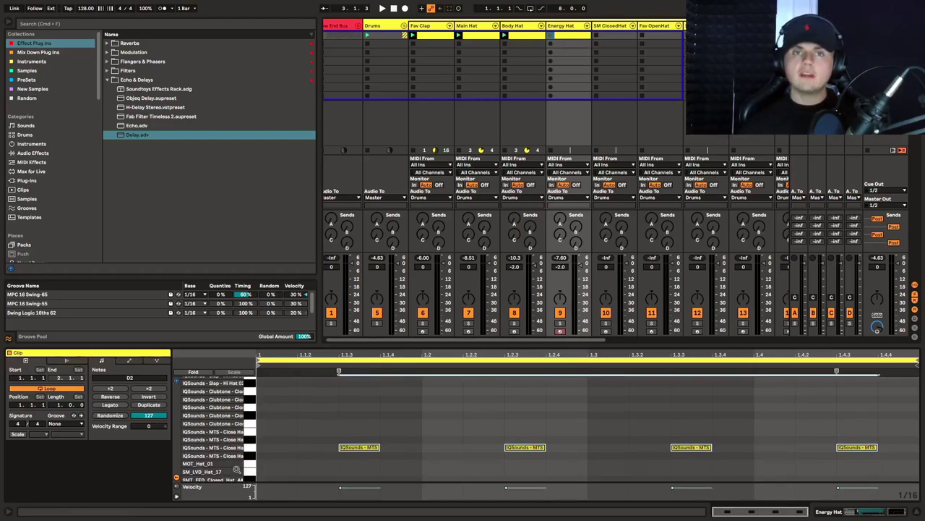
key("Down")
key("Down")
key("Up")
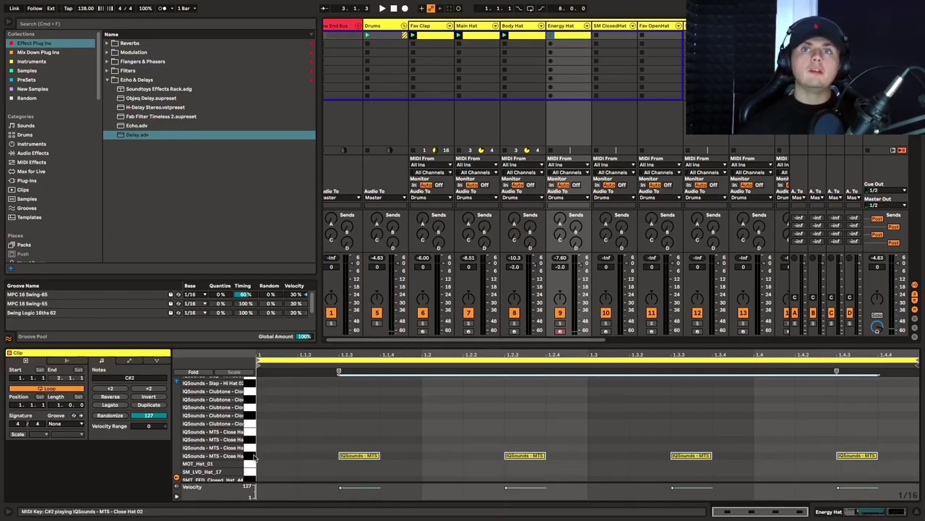
Launch the Energy Hat clip and compare the groove with the Energy Hat track deactivated and reactivated
left_click(549, 35)
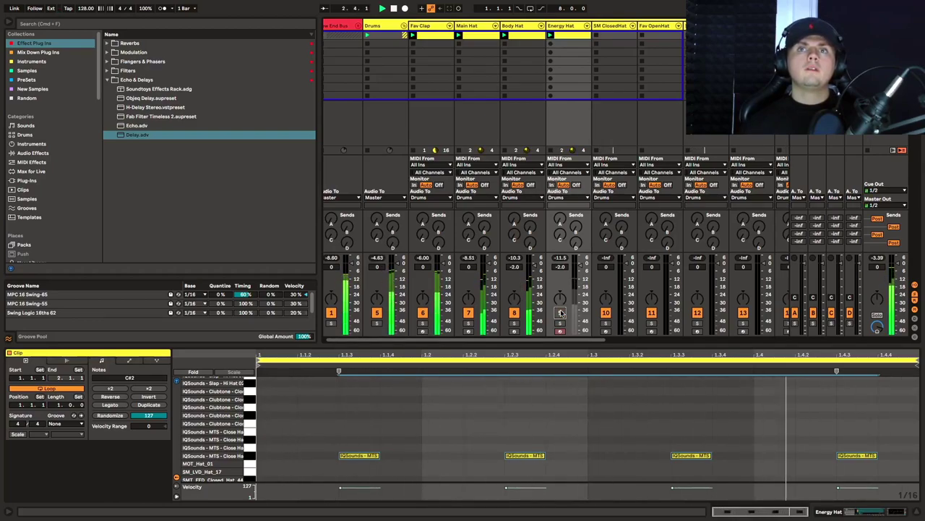
left_click(560, 312)
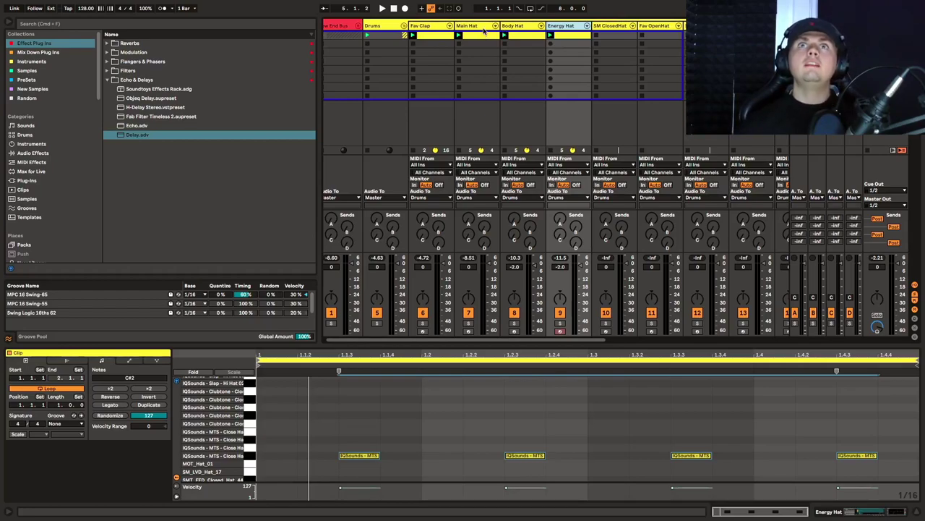
left_click(483, 27)
left_click(519, 26)
left_click(561, 27)
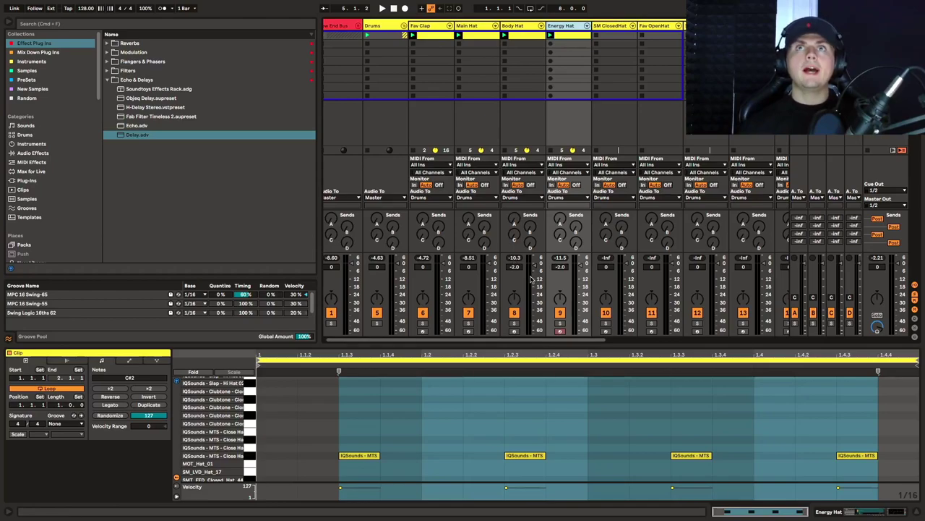
scroll(434, 293, "right", 1)
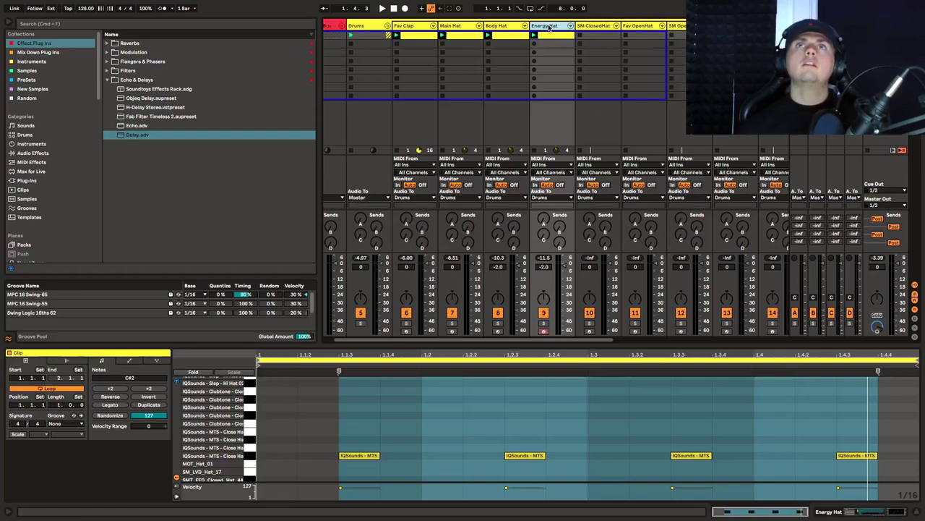
key("ctrl+d")
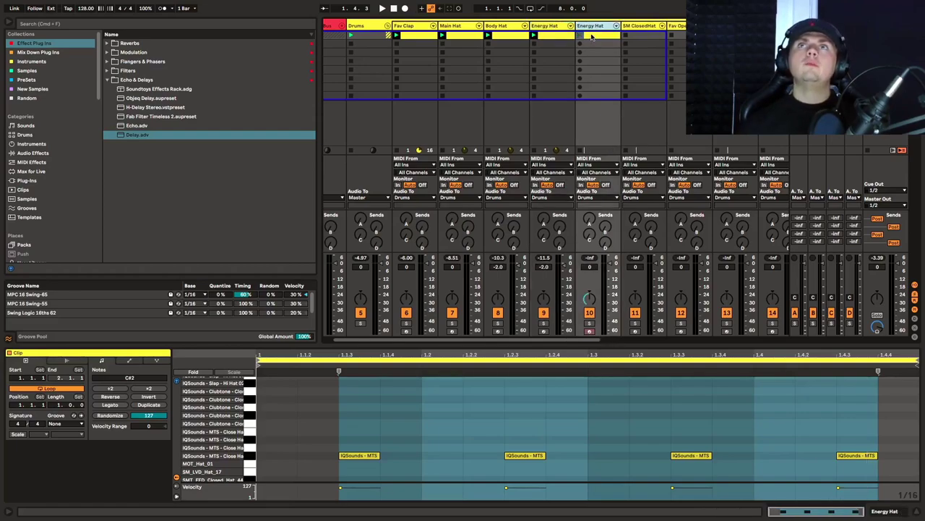
key("Delete")
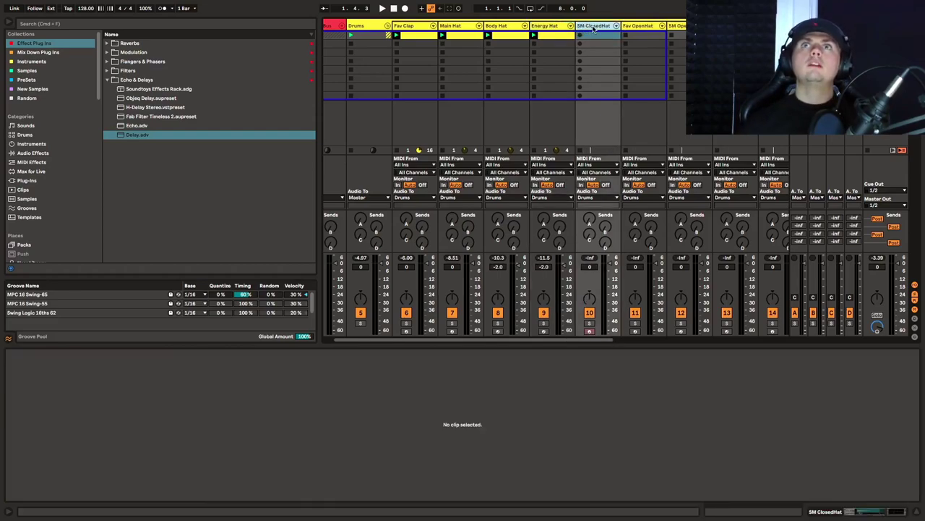
Create a clip on the SM ClosedHat track with CH 808 Combo notes at 1.1.1 and 1.1.3, looped over one beat
left_click(592, 27)
double_click(591, 37)
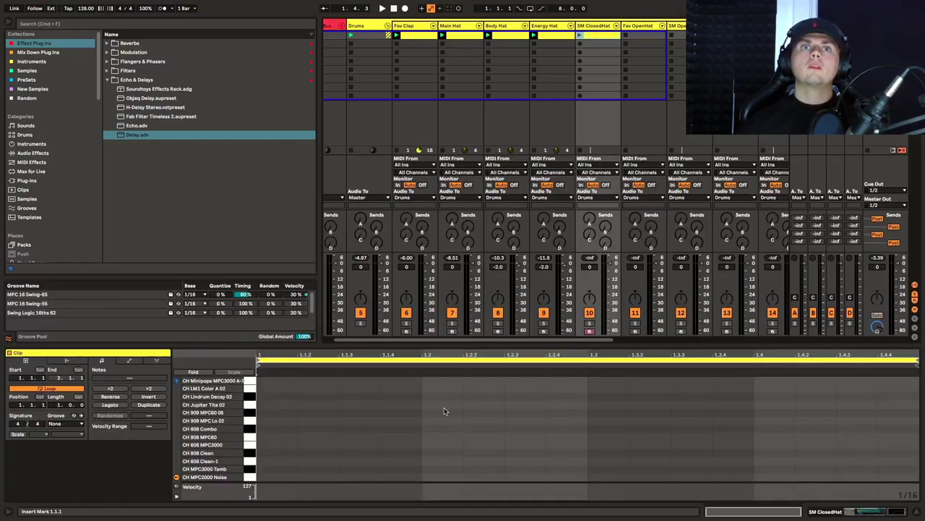
double_click(270, 431)
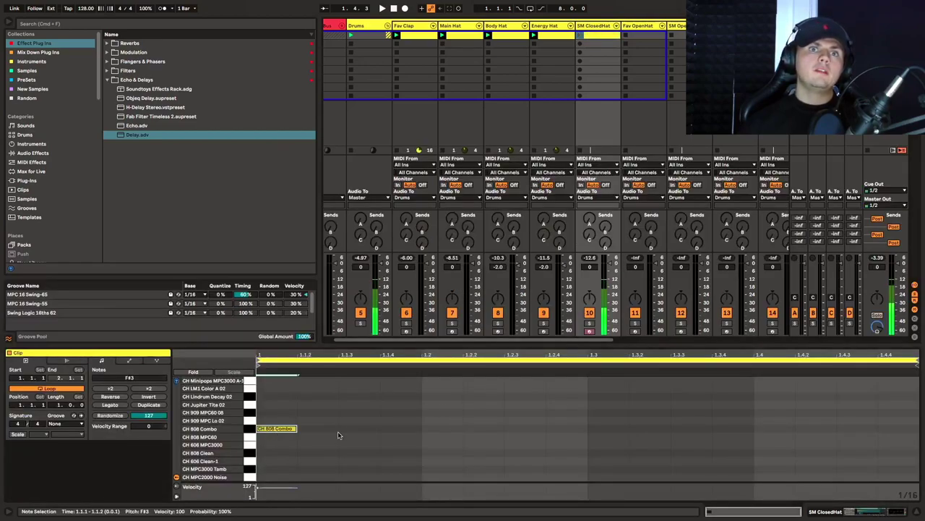
double_click(339, 430)
left_click_drag(422, 438, 257, 418)
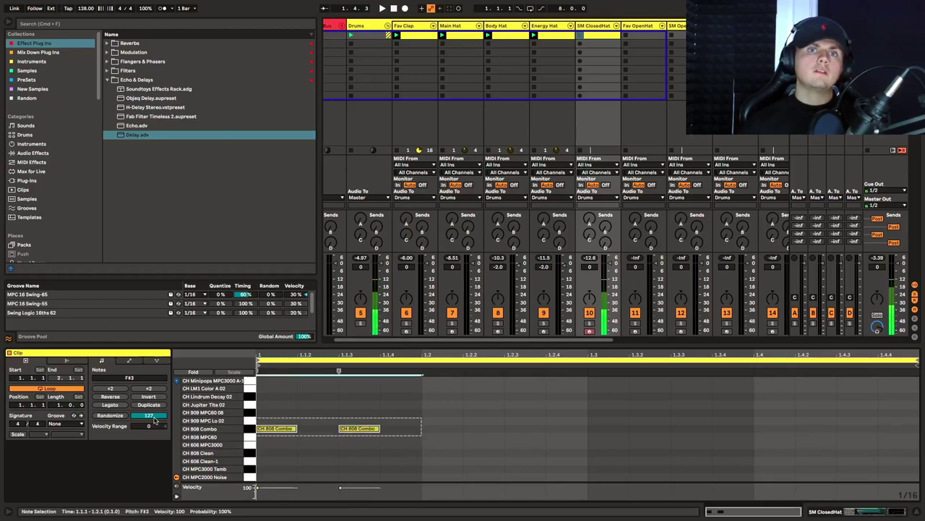
key("ctrl+l")
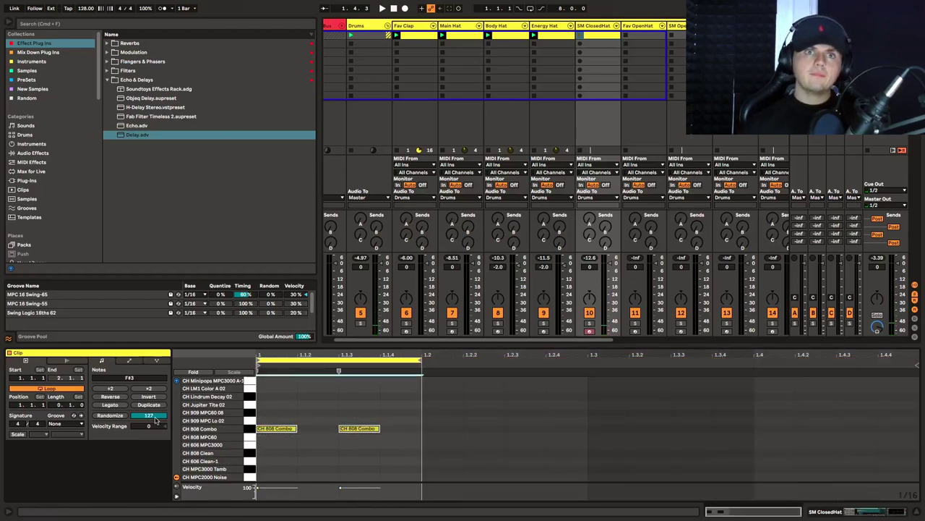
Lower the velocity of the first CH 808 Combo note to 61
left_click(297, 460)
left_click(275, 489)
left_click_drag(276, 490, 276, 499)
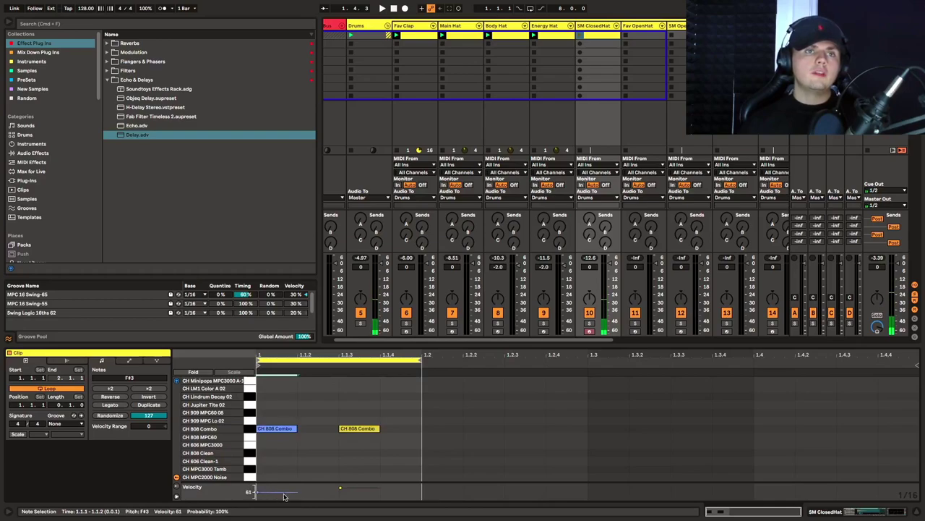
Move both notes up to the CH Minipops MPC3000 row (C4) and launch the clip to hear it with the groove
left_click(250, 431)
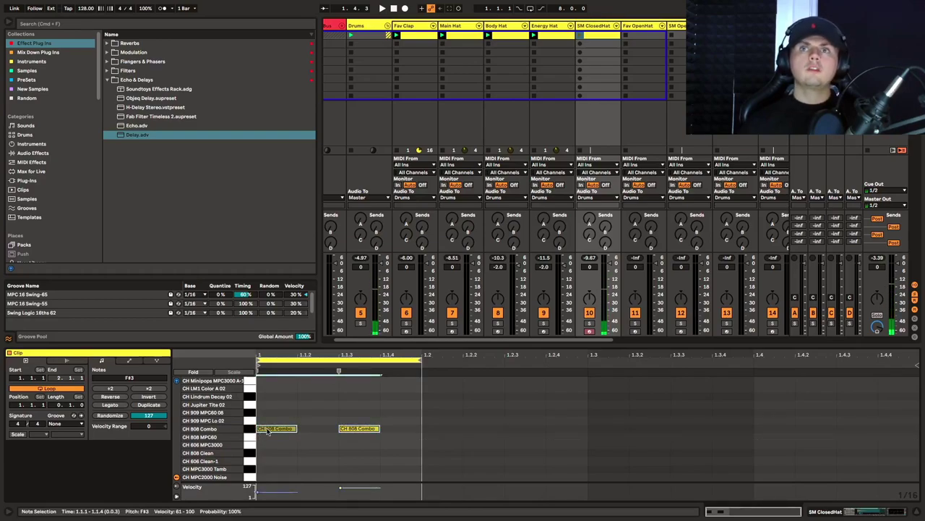
key("Up")
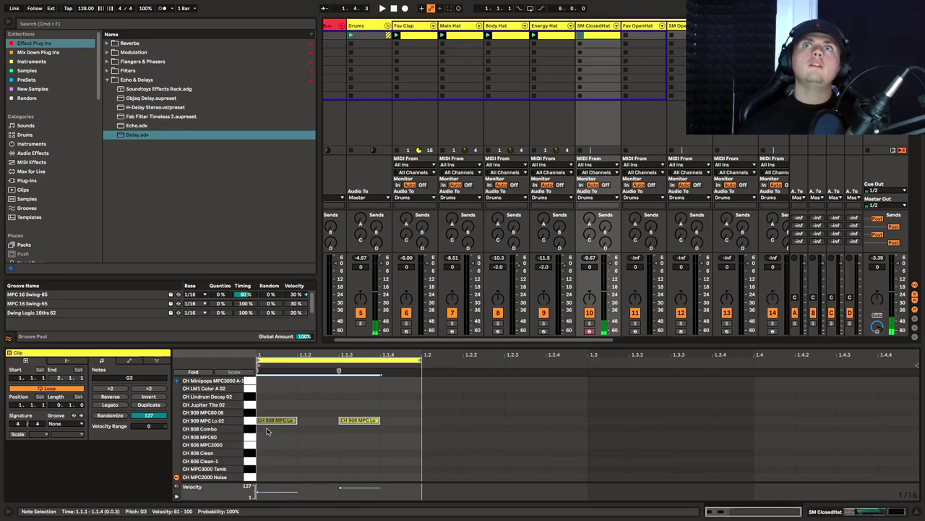
key("Up")
key("Up")
key("Up")
key("Up")
key("Up")
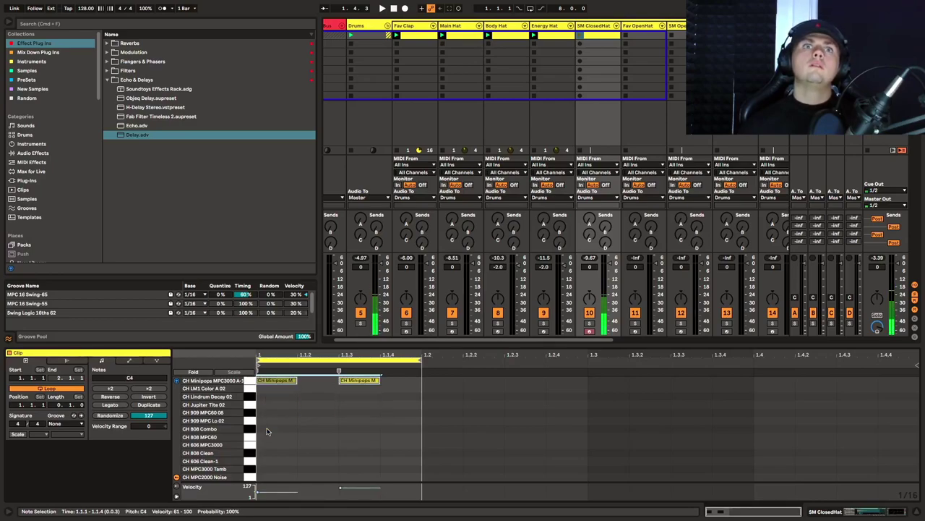
key("space")
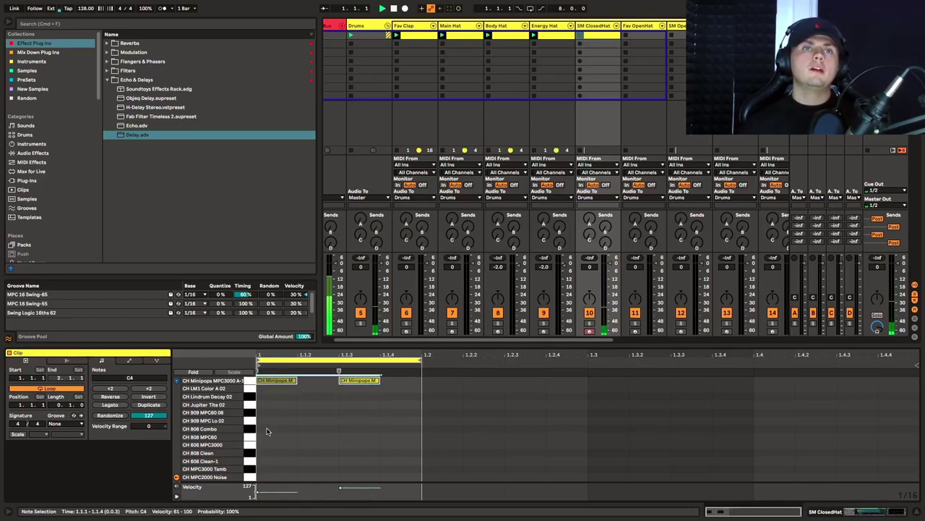
left_click(579, 35)
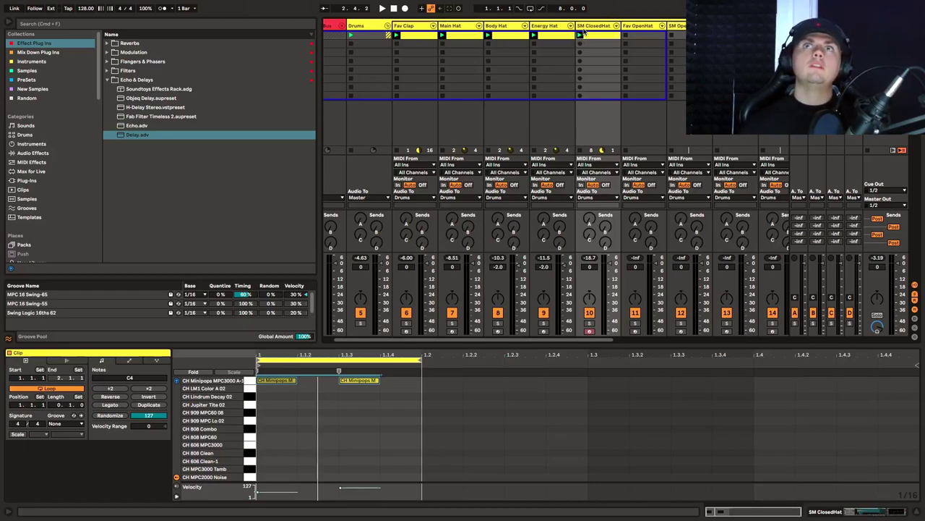
Search the browser for "phas" and add the Phaser-Flanger.adv preset after EQ Eight on the SM ClosedHat track
key("shift+Tab")
left_click(45, 26)
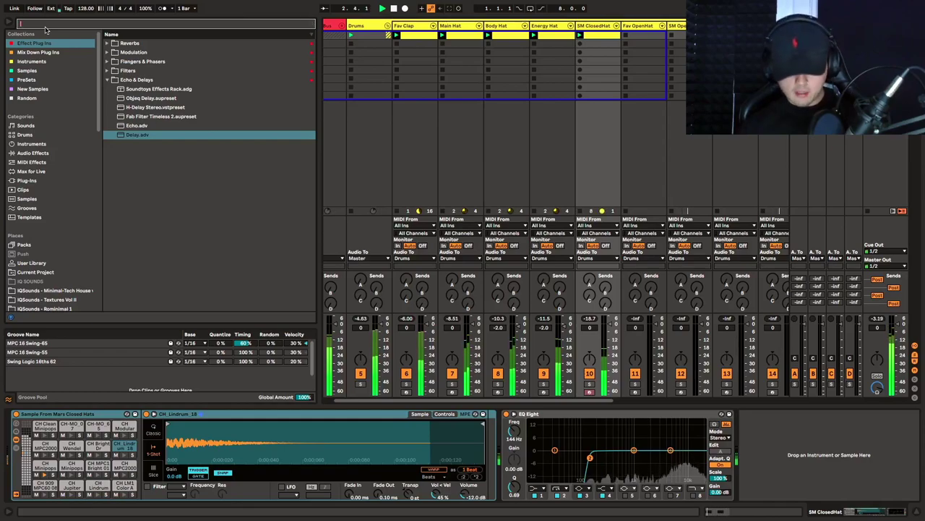
type("phas")
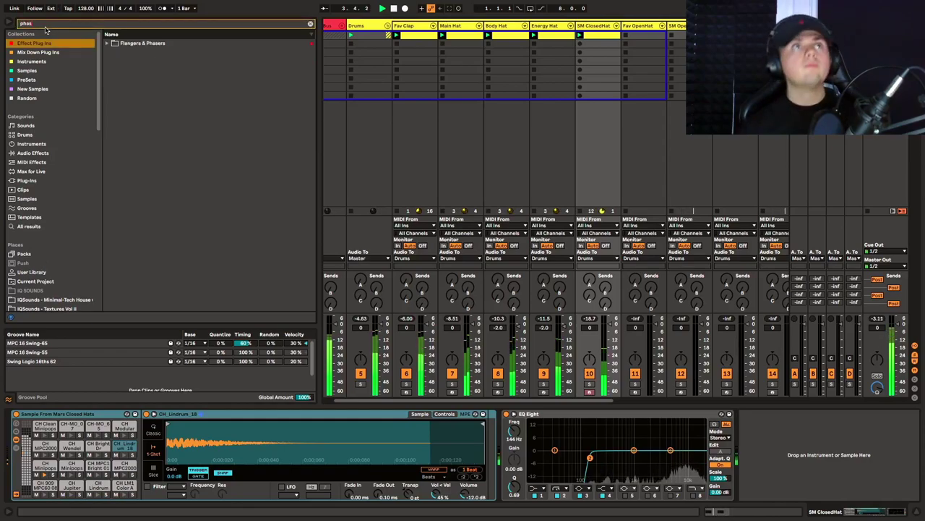
left_click(127, 45)
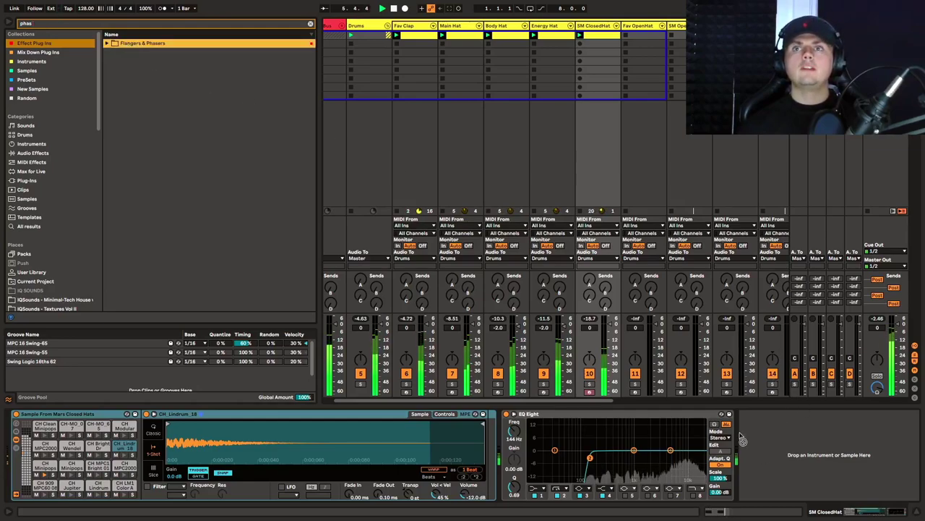
left_click(106, 44)
left_click(139, 63)
left_click_drag(139, 62, 580, 108)
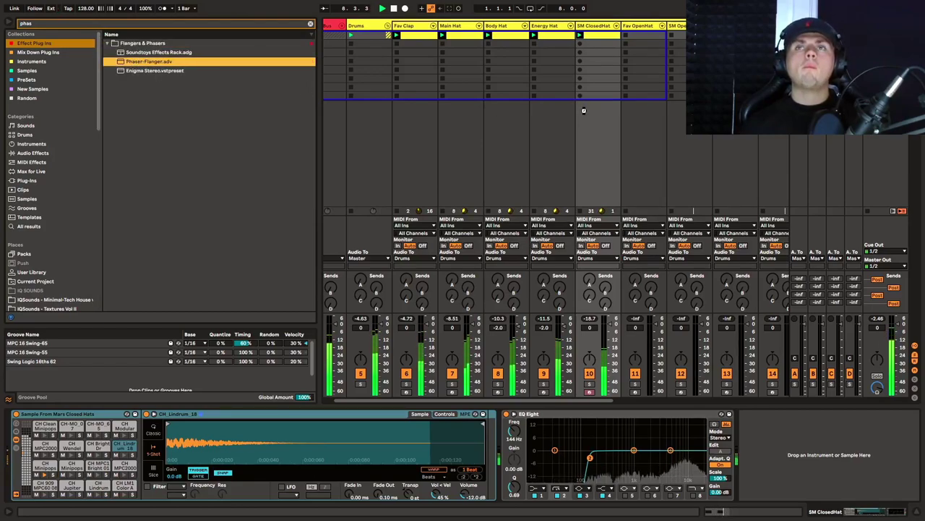
left_click_drag(616, 233, 616, 233)
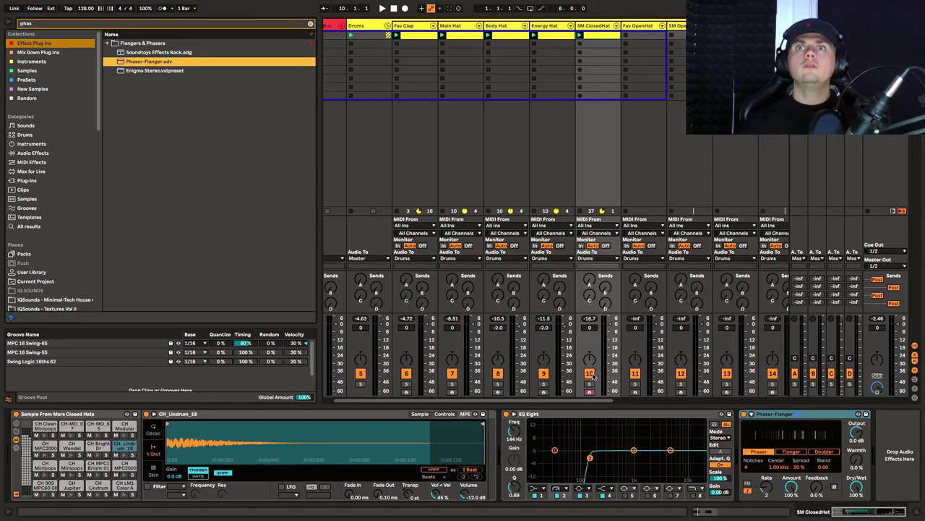
Solo the SM ClosedHat track during playback and set the Phaser-Flanger's feedback to 39% and rate to 1/3
left_click(590, 383)
key("space")
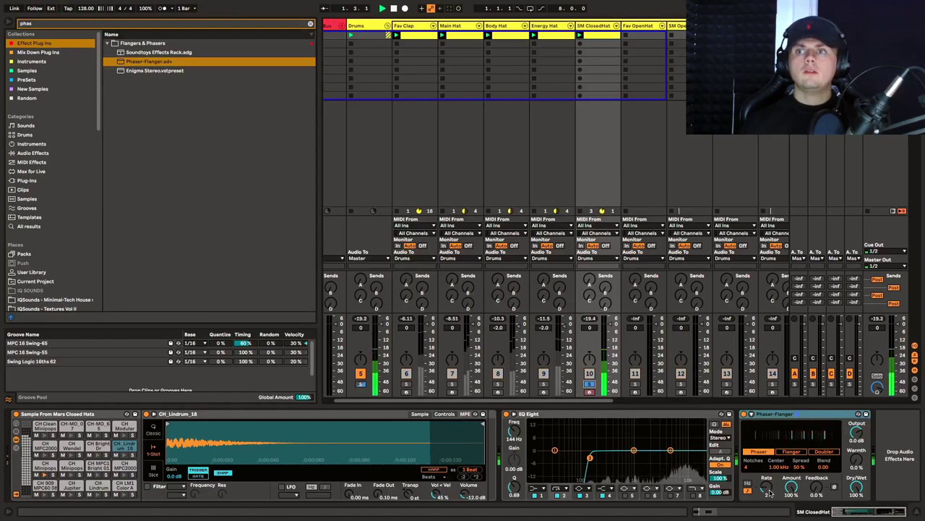
left_click_drag(815, 489, 770, 489)
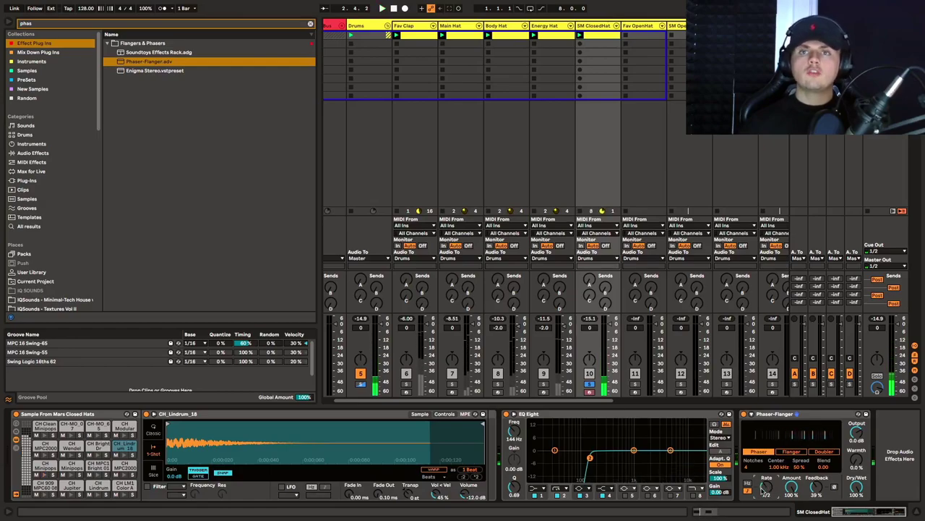
left_click_drag(766, 488, 767, 488)
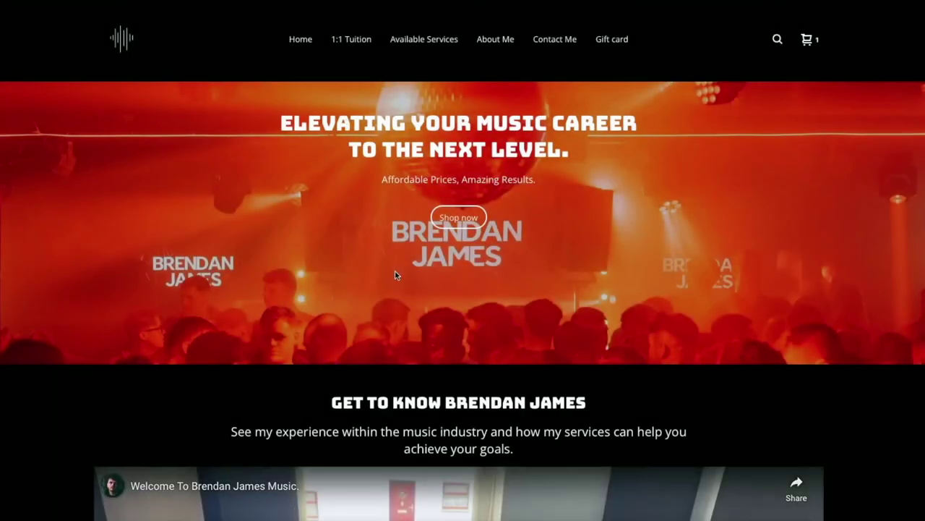
Switch to the Brendan James Music website and look through its home page, including the intro video, services and testimonials
scroll(464, 243, "down", 3)
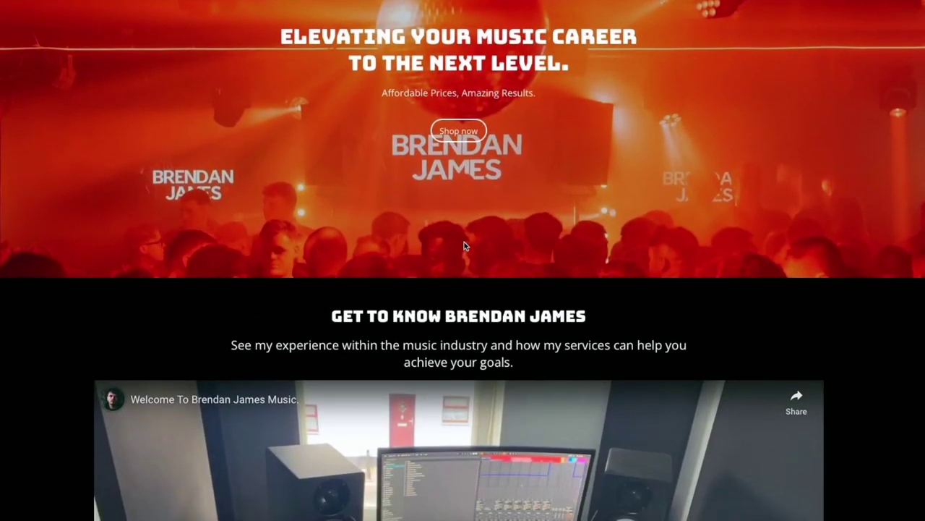
scroll(464, 246, "down", 6)
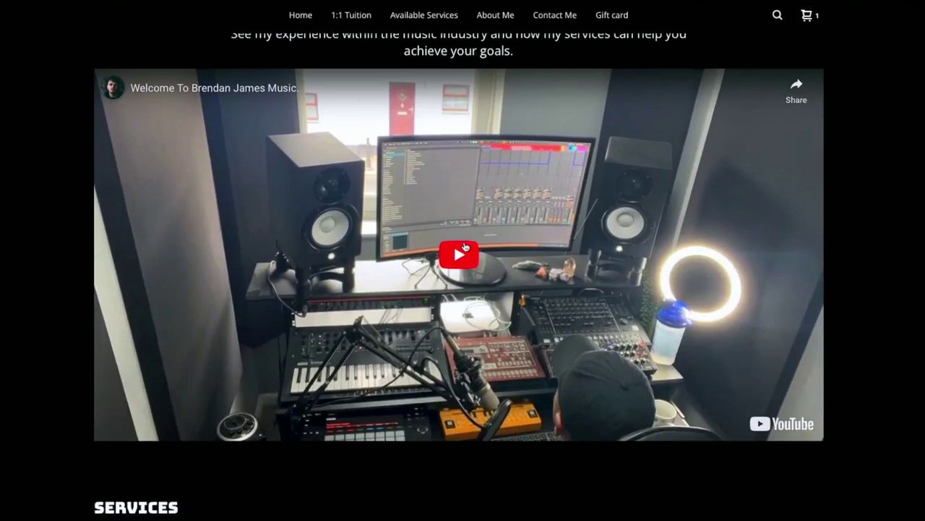
scroll(464, 247, "down", 5)
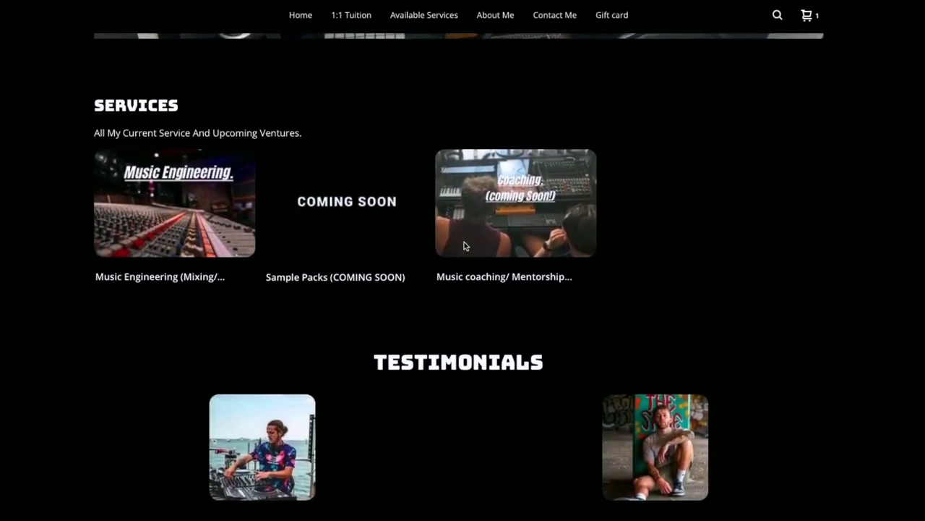
scroll(465, 246, "down", 1)
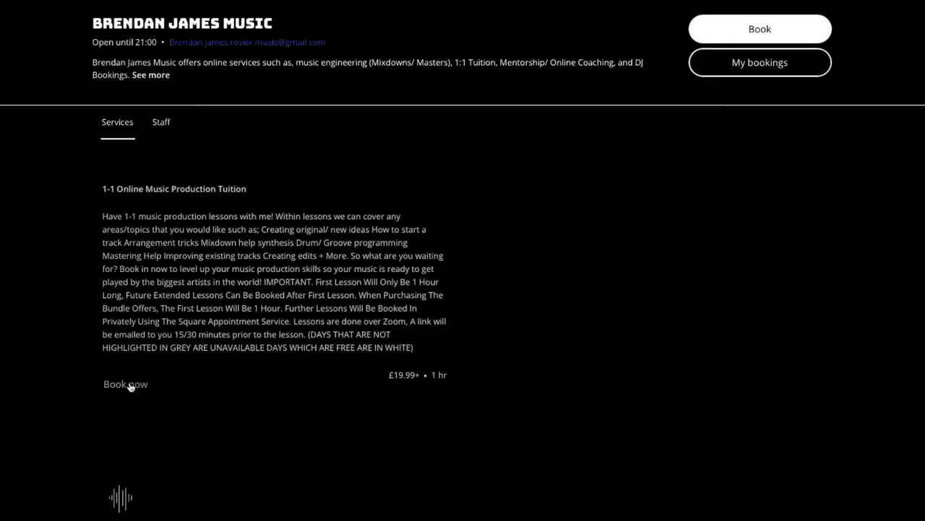
Start a booking for 1-1 Online Music Production Tuition with the £37.50 2 Hours option and pick a July 2023 date
left_click(129, 385)
left_click(423, 407)
left_click(425, 440)
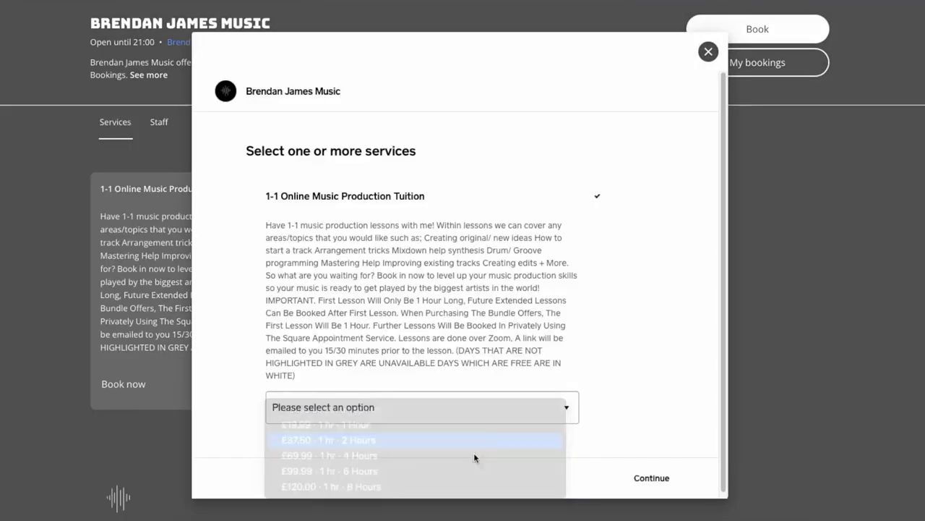
left_click(631, 478)
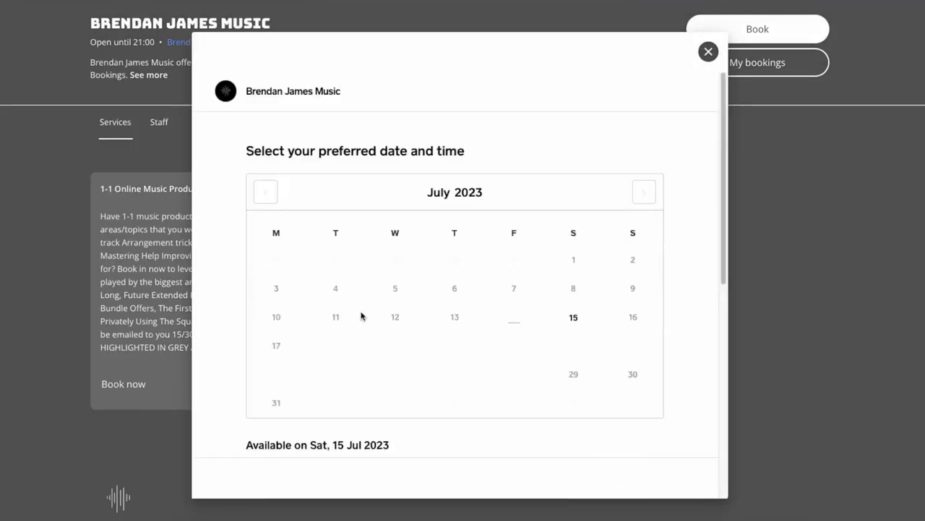
left_click(339, 349)
left_click(373, 345)
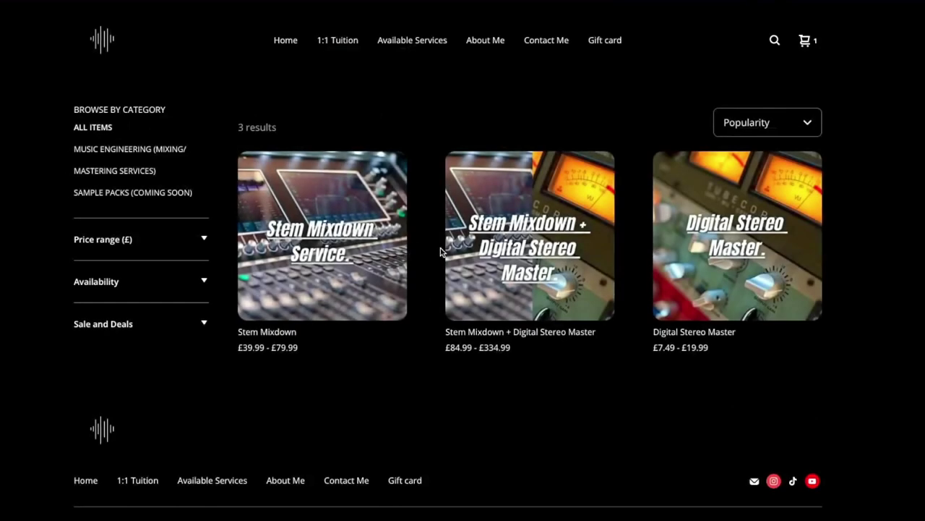
Add the 1x Stem Mixdown + Digital Stereo Master option to the basket and open the basket
left_click(463, 255)
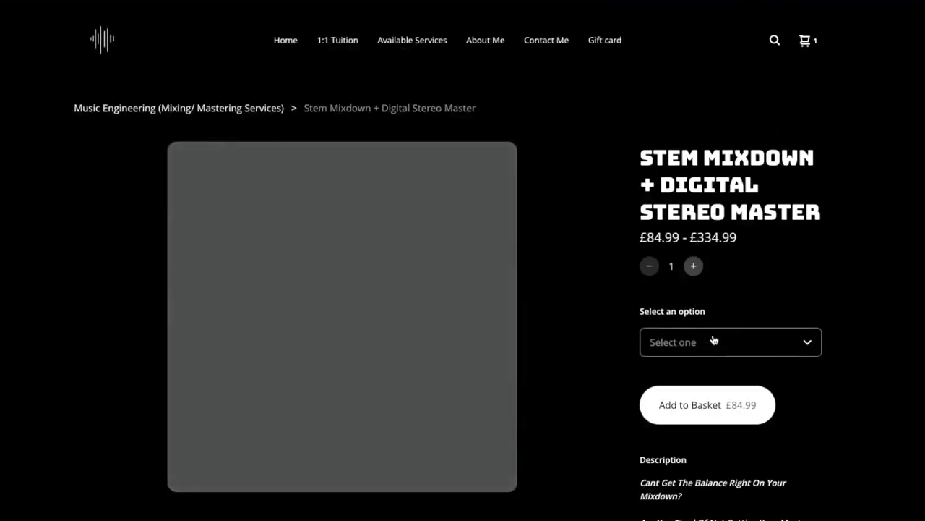
left_click(714, 340)
left_click(708, 350)
scroll(706, 401, "down", 1)
left_click(707, 401)
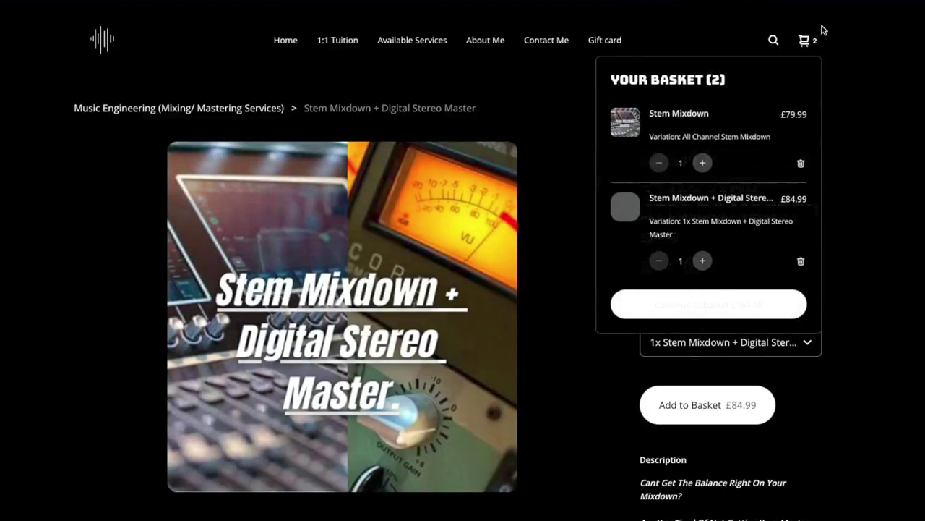
left_click(808, 40)
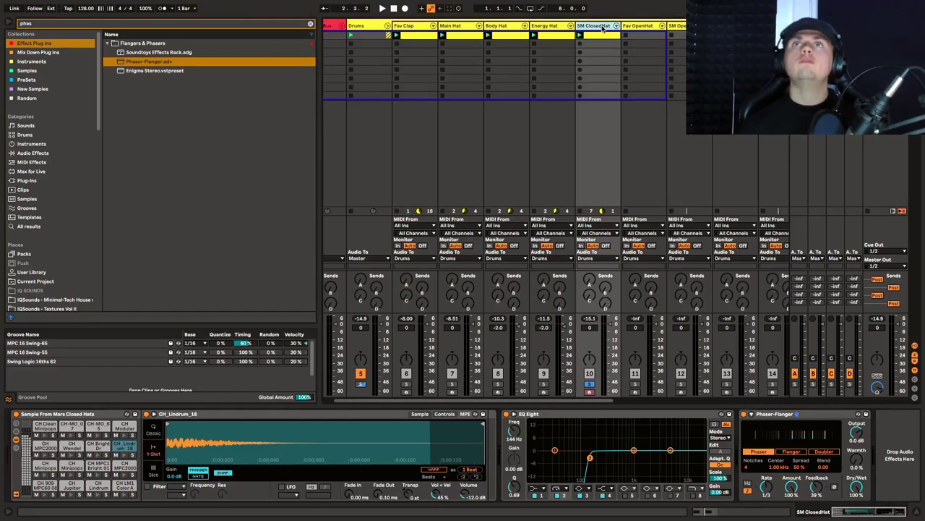
Back in Ableton Live, duplicate the SM ClosedHat track, pan the original to 20L and the copy to 25R, and play them
key("ctrl+d")
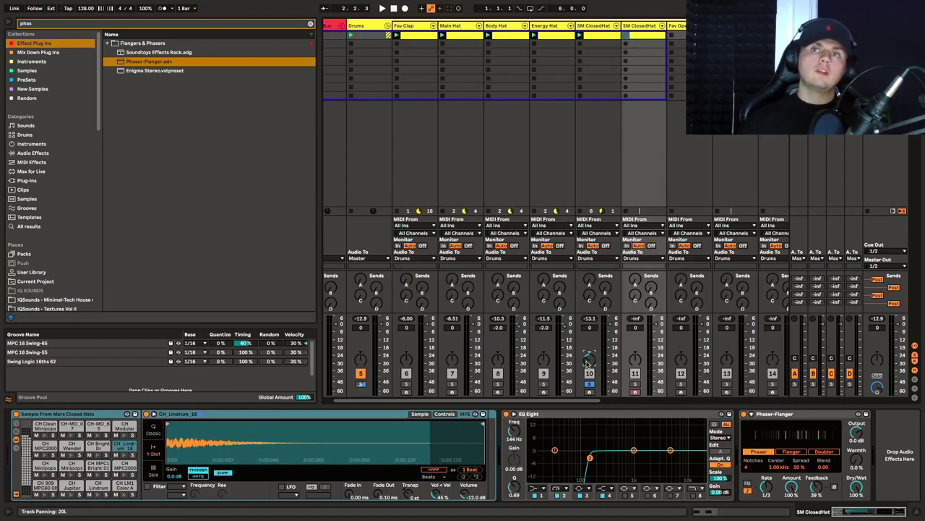
key("space")
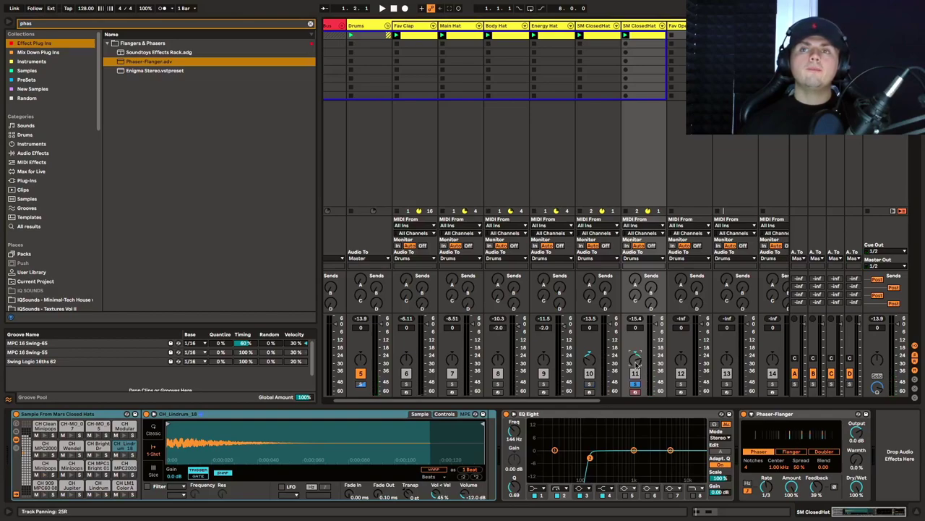
Switch the duplicated track's Phaser-Flanger to Flanger mode and set its rate to 3/16
left_click(795, 456)
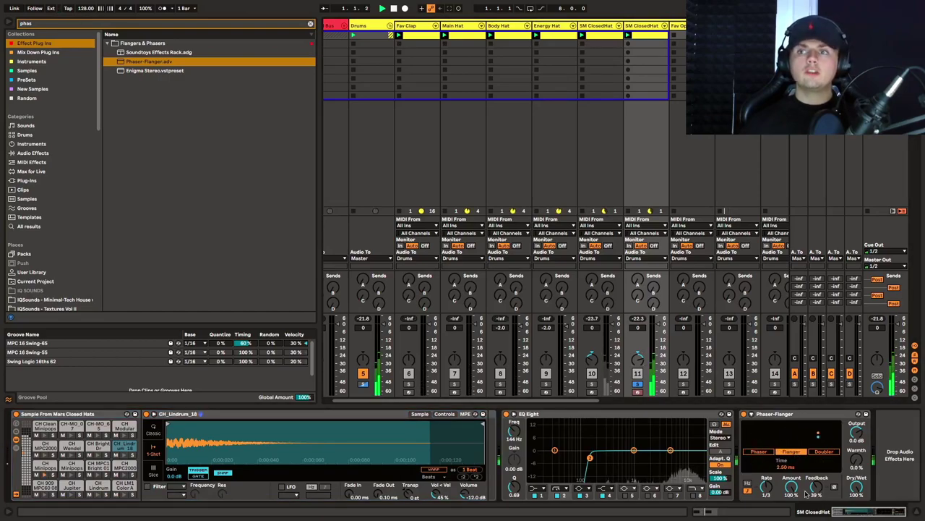
left_click_drag(766, 488, 767, 499)
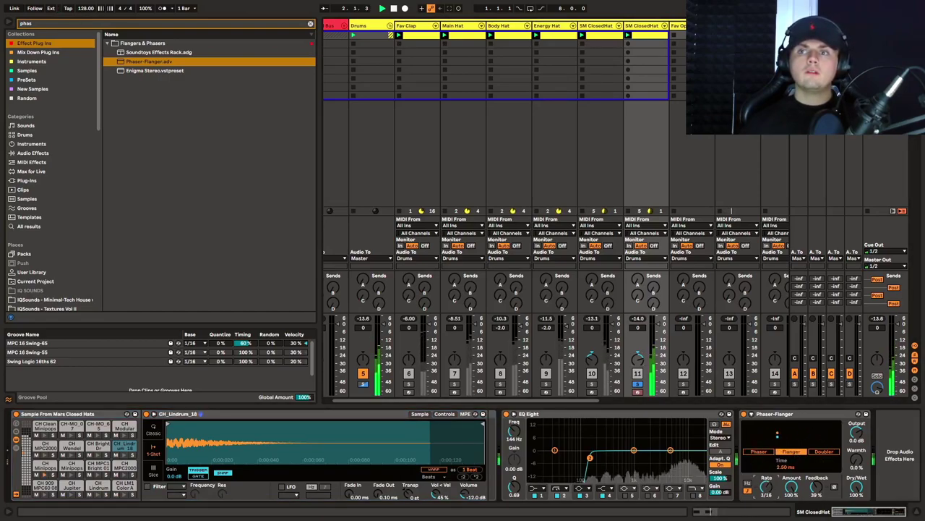
Set the duplicated hat's flanger amount to 91% and feedback to 53%, and group both SM ClosedHat tracks
left_click_drag(857, 459, 856, 456)
left_click_drag(792, 488, 811, 487)
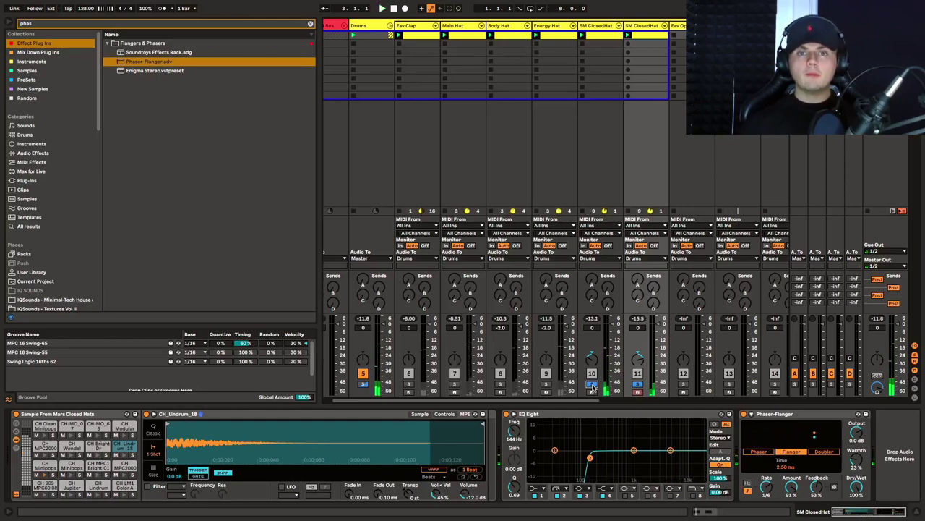
left_click(593, 27)
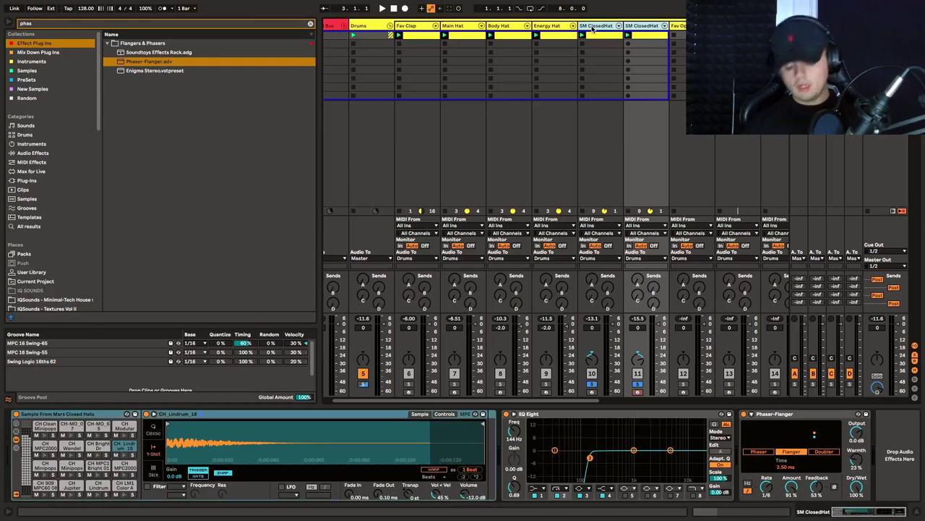
key("ctrl+g")
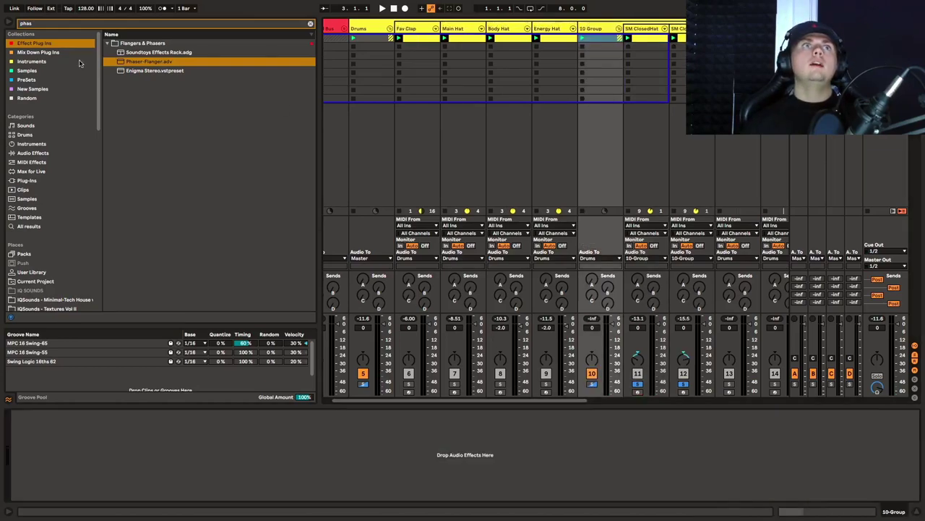
Load the KickStart preset from the Mix Down Plug Ins collection's Side Chain folder onto the new hat group
left_click(36, 52)
left_click(310, 26)
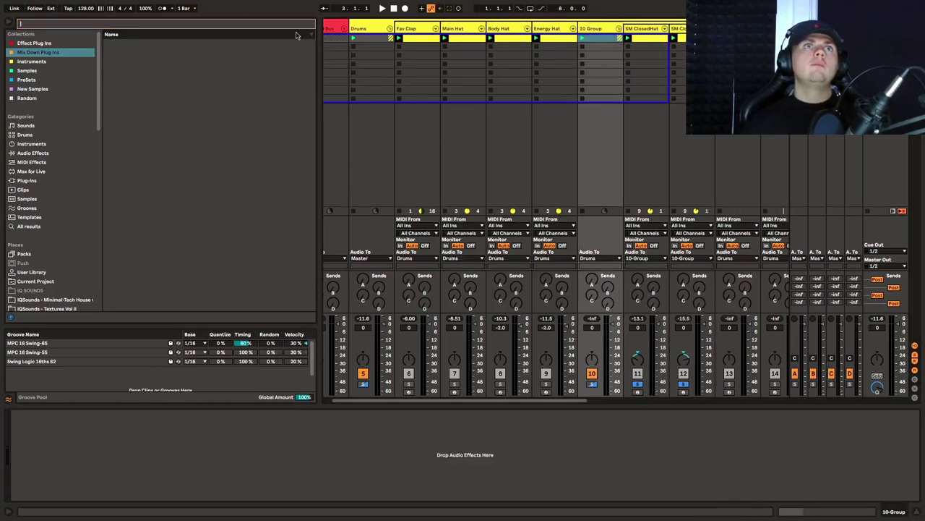
left_click(106, 71)
left_click_drag(139, 89, 327, 103)
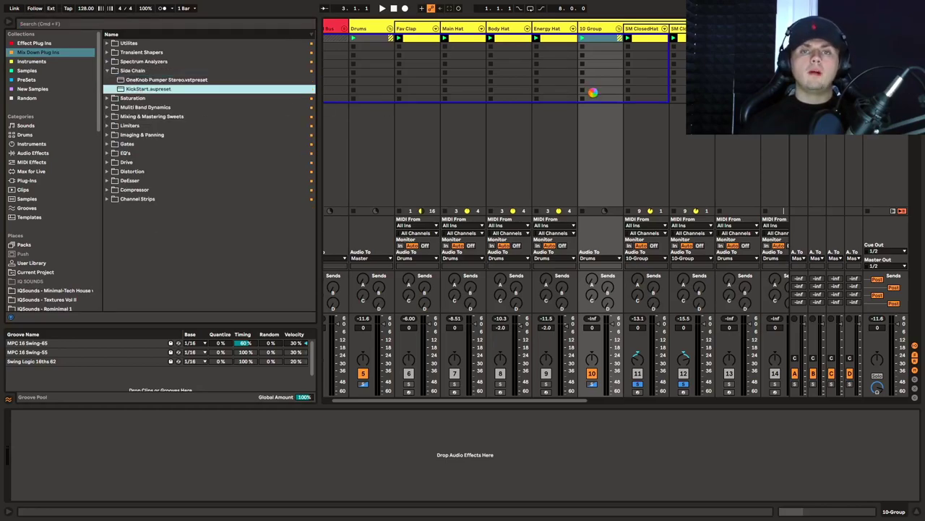
left_click_drag(592, 92, 592, 94)
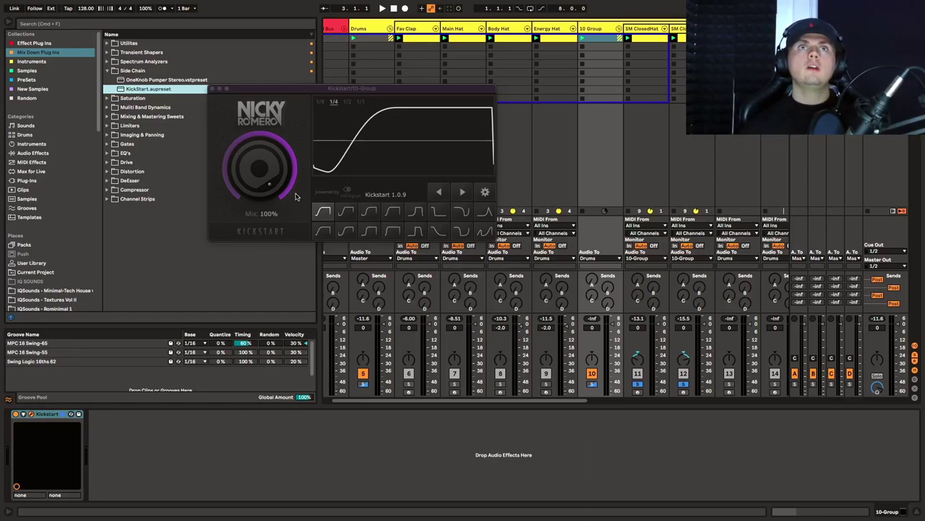
Set Kickstart's mix to 85% on the hat group and play the result
mouse_move(260, 166)
left_mouse_down()
mouse_move(257, 183)
mouse_move(261, 156)
left_mouse_up()
key("space")
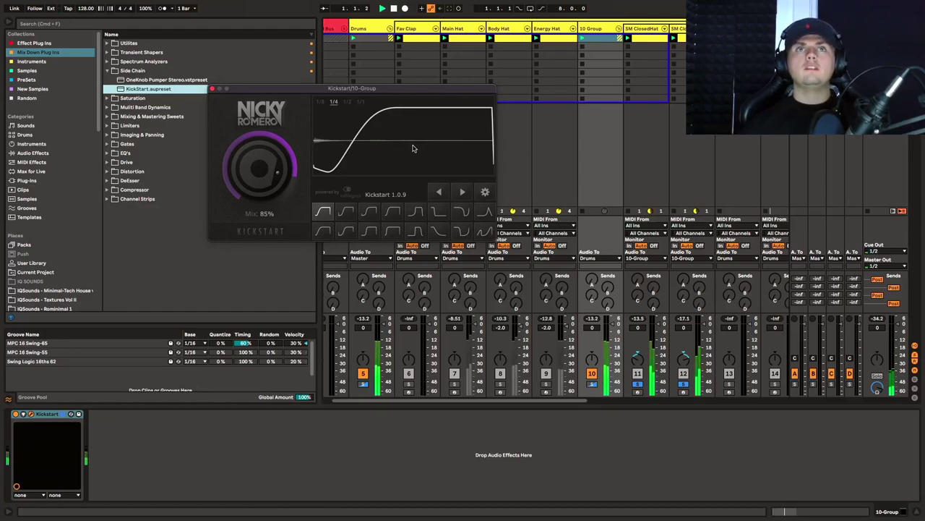
left_click(485, 230)
Unsolo the hat group, lower its volume to -6.0 dB and rename it 1/8th
left_click(589, 387)
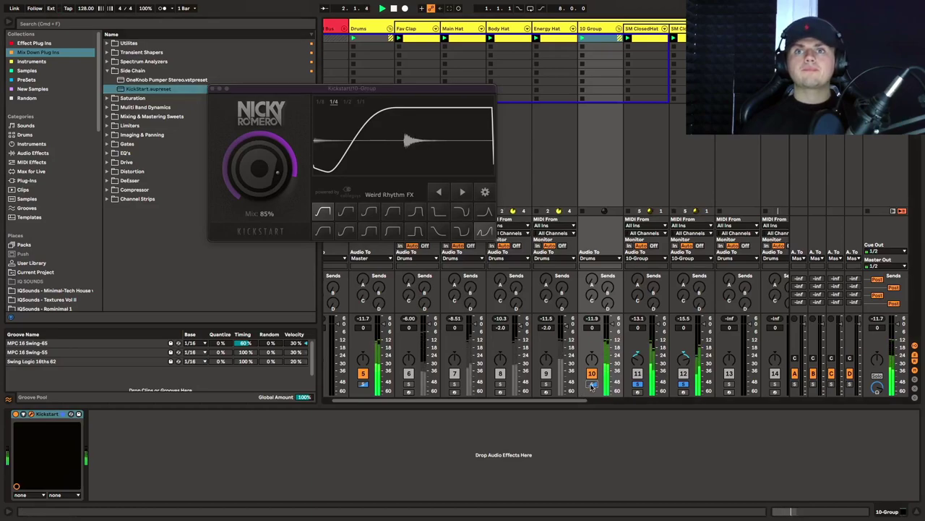
left_click_drag(615, 327, 616, 332)
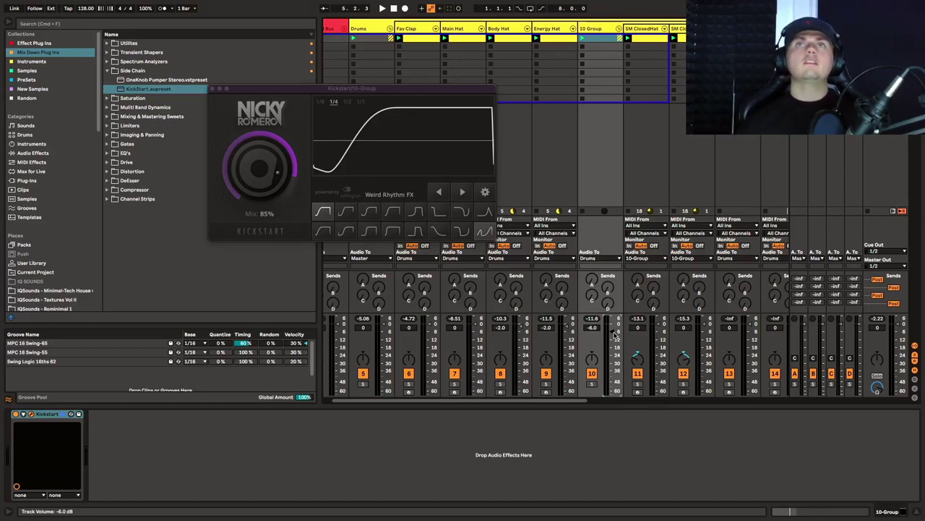
left_click(593, 29)
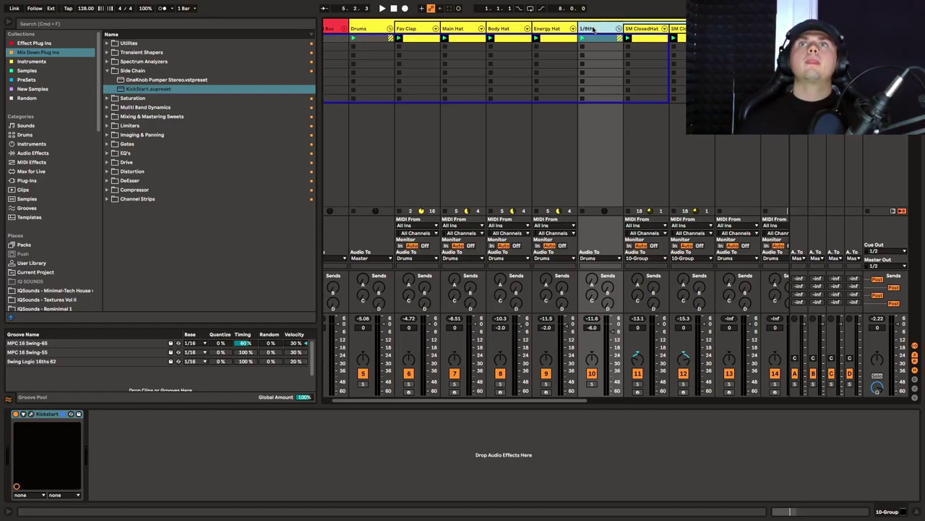
Duplicate the second SM ClosedHat track, move the copy out of the 1/8th group and fold the group
left_click(677, 29)
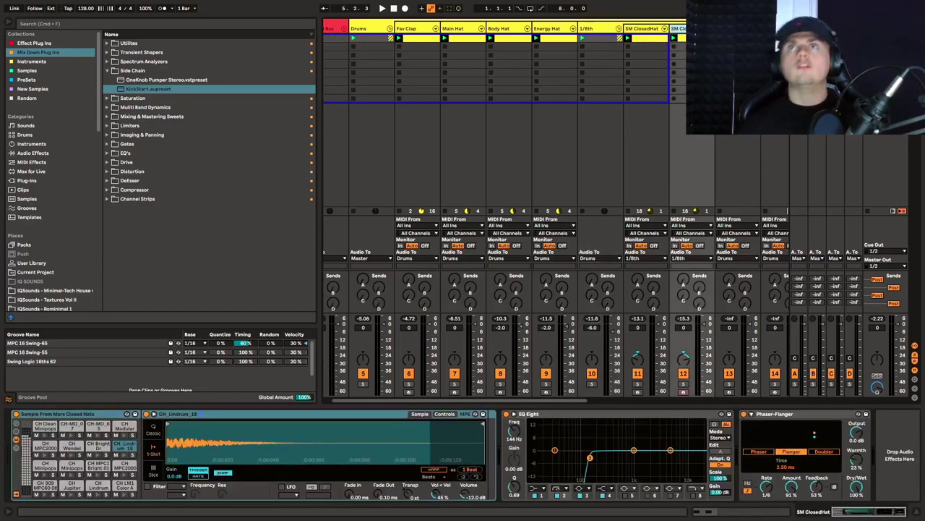
key("ctrl+d")
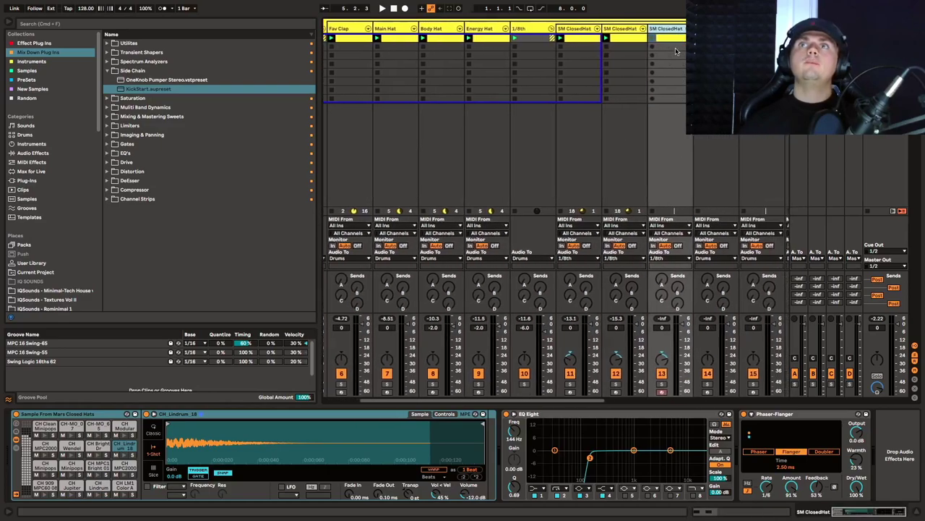
left_click_drag(692, 32, 684, 32)
left_click(551, 29)
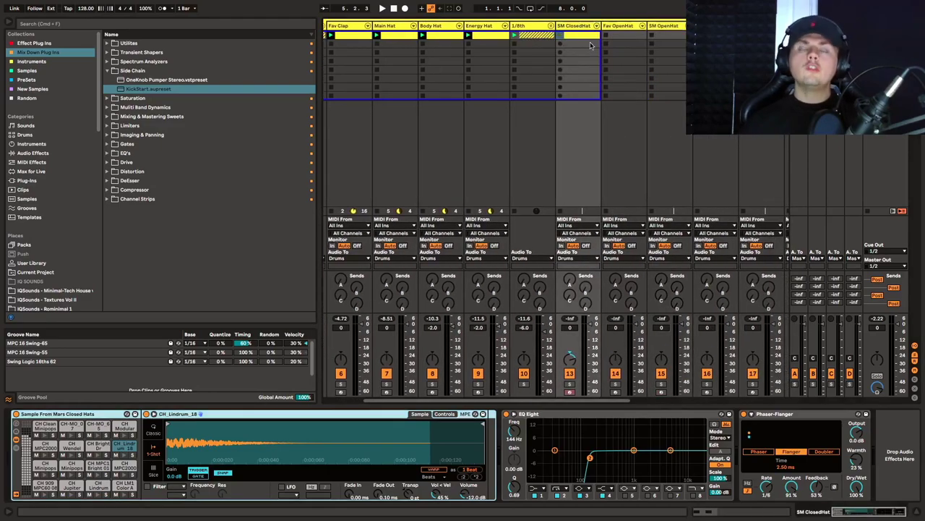
Add Minipops hat notes at 1.1.2 and 1.1.4 in the copied track's clip to fill every 16th
left_click(587, 40)
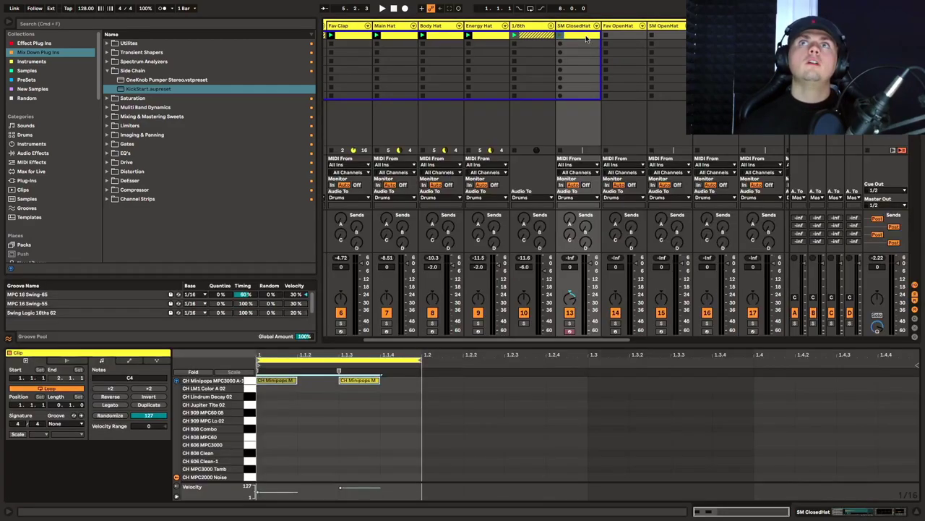
double_click(308, 381)
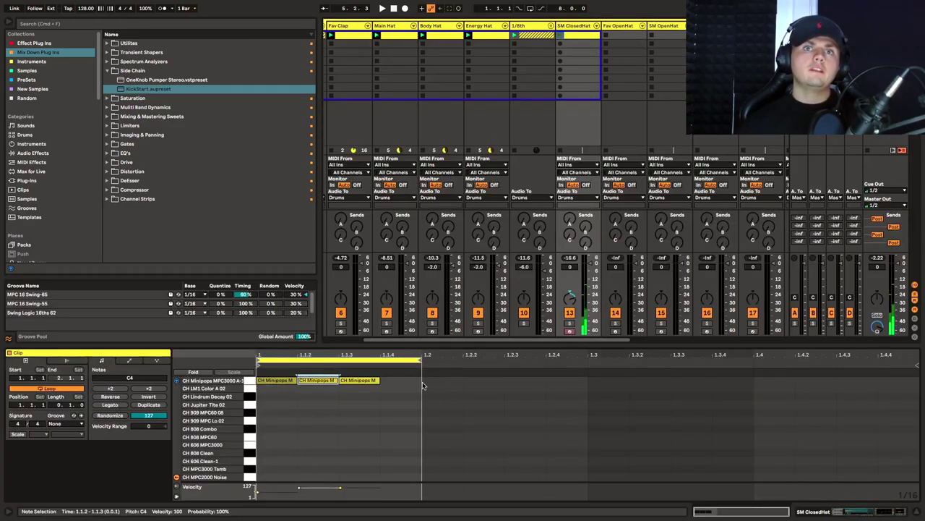
left_click(402, 382)
double_click(402, 382)
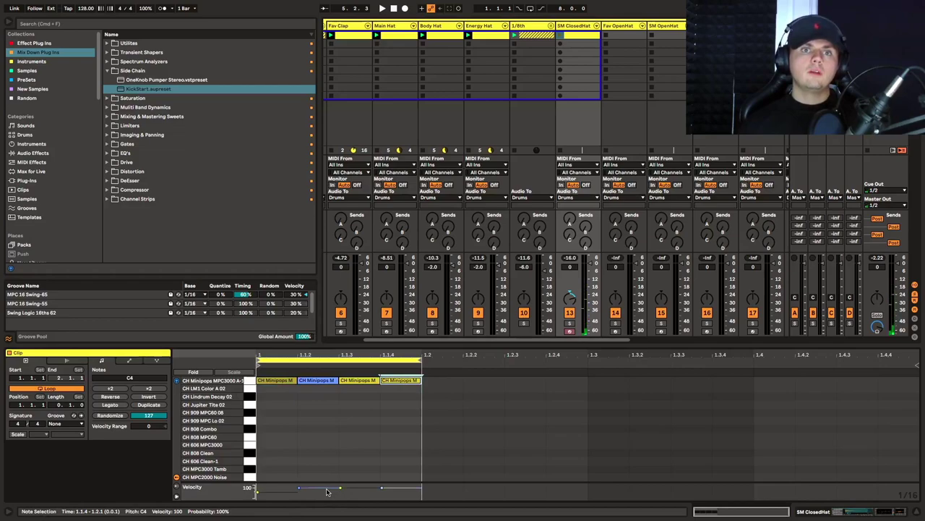
Apply the MPC 16 Swing-65 groove to the 16th-note clip and set the third note's velocity to 70
left_click_drag(327, 492, 323, 477)
left_click(64, 423)
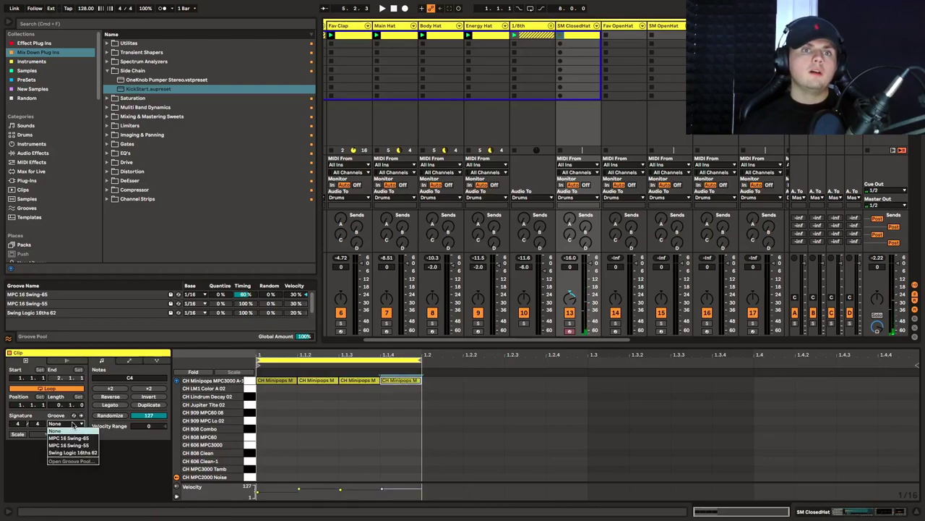
left_click(340, 490)
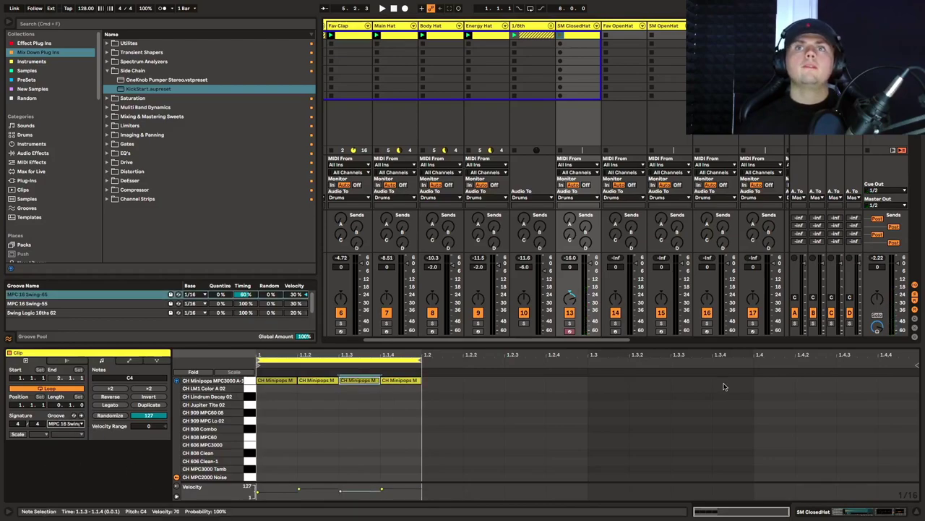
Solo the ungrouped SM ClosedHat copy with centred pan, switch its Phaser-Flanger to Phaser and set its volume to -4.0 dB
left_click(570, 324)
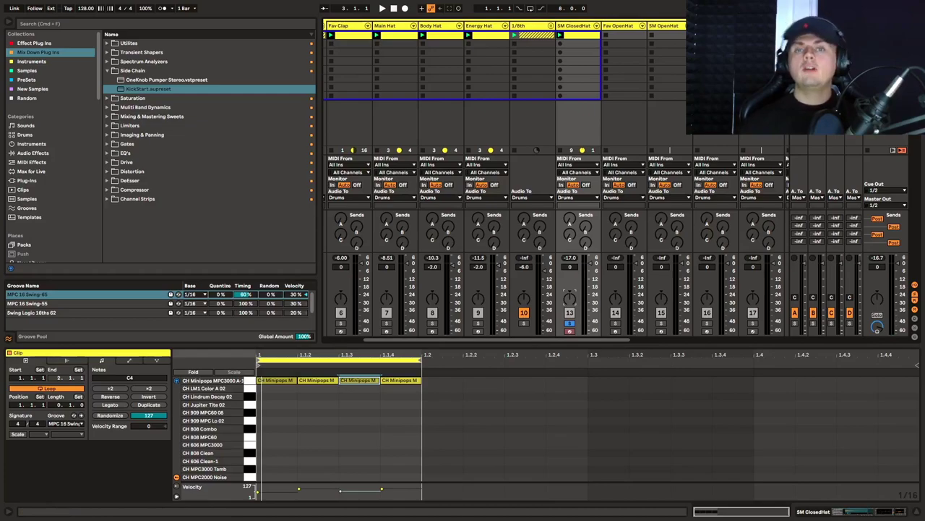
key("shift+Tab")
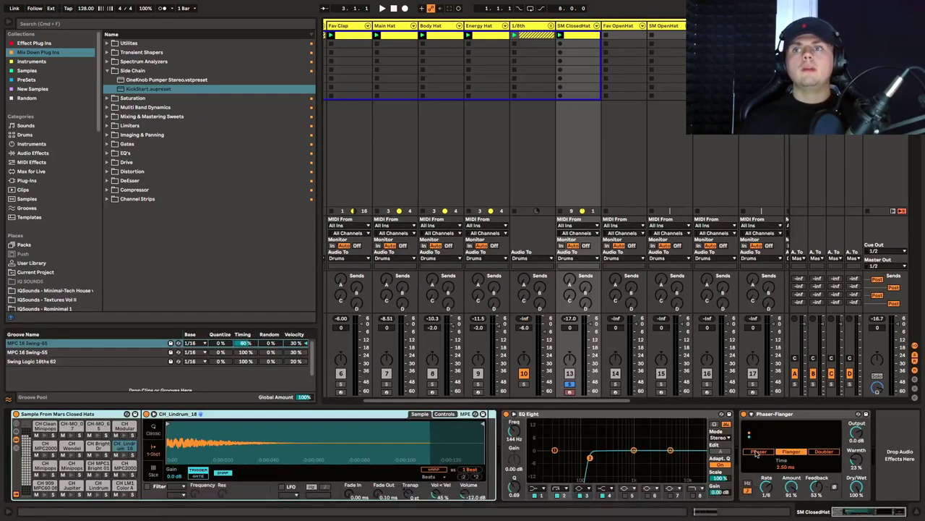
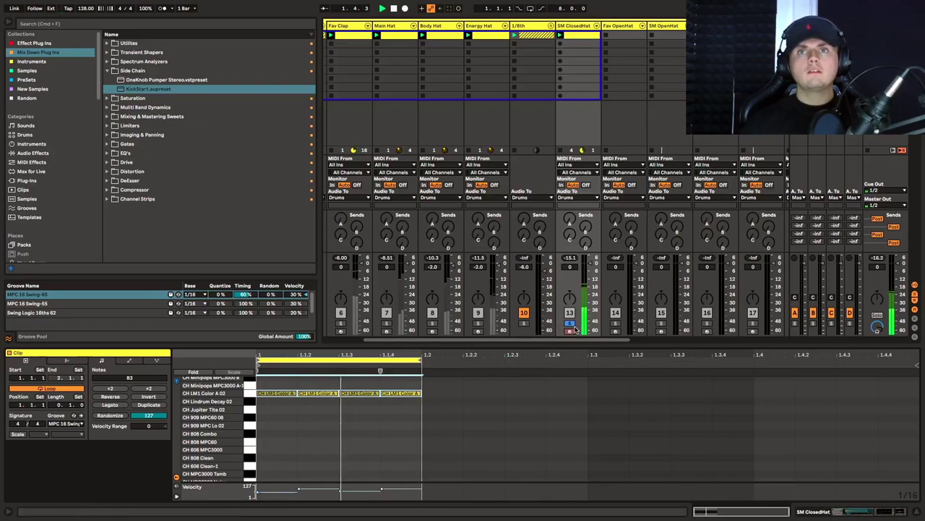
left_click_drag(589, 259, 589, 269)
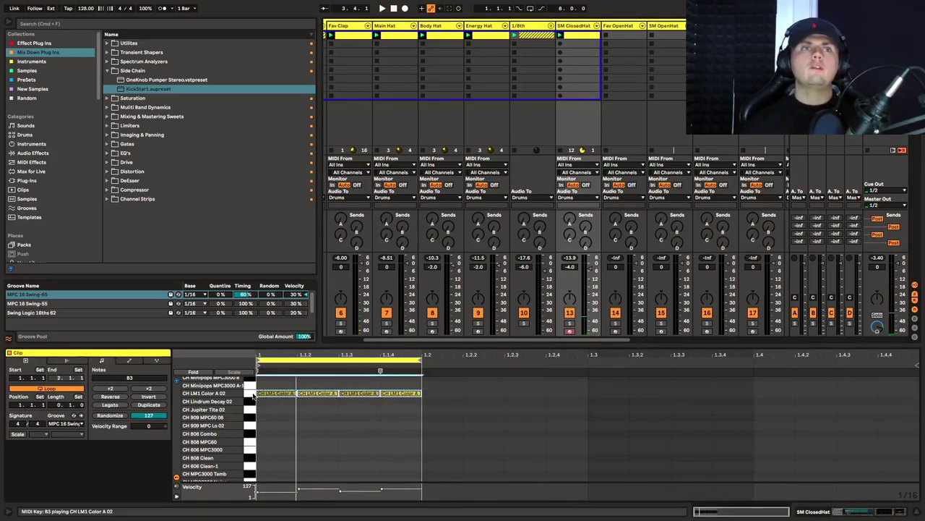
Shift the four 16th notes down from CH LM1 Color A 02 to the CH 808 MPC60 sample on F3
key("Down")
key("Down")
key("Down")
key("Down")
key("Down")
key("Down")
key("Up")
key("Down")
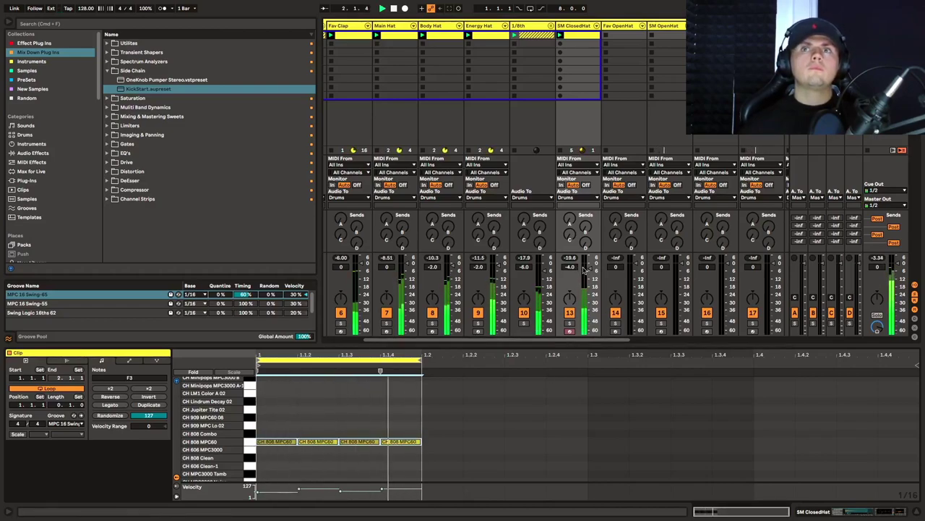
Set the ungrouped SM ClosedHat's phaser rate to 1/4 and its track volume to -9.0 dB while listening to the mix
key("shift+Tab")
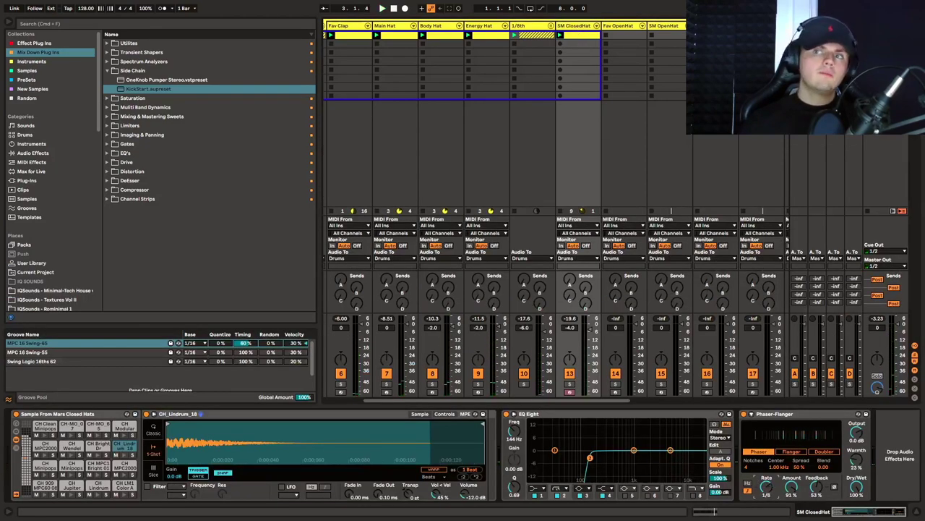
key("space")
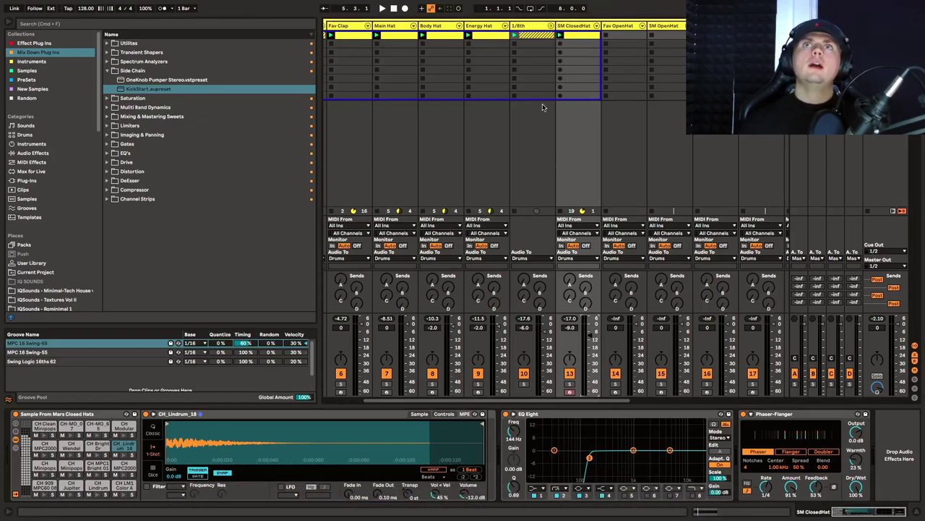
Copy Kickstart from the 1/8th group to the end of the ungrouped SM ClosedHat's effect chain
left_click(529, 28)
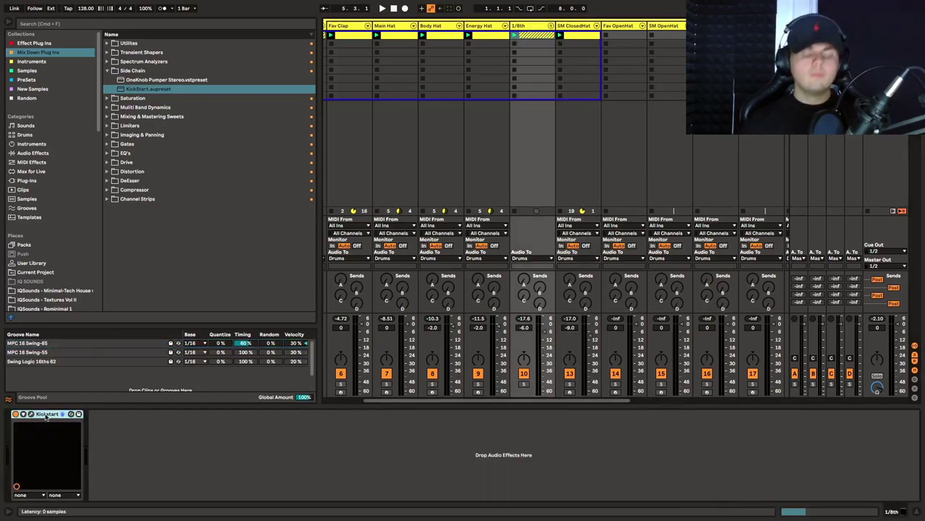
left_click(563, 76)
left_click(567, 26)
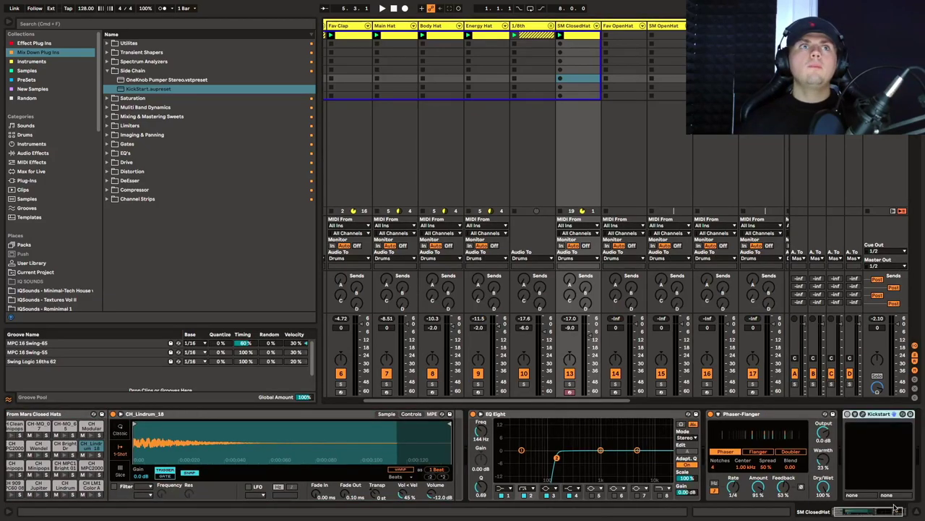
Add the Auto Pan preset from Imaging & Panning to the SM ClosedHat track and set its rate to 2.00 Hz
left_click(113, 135)
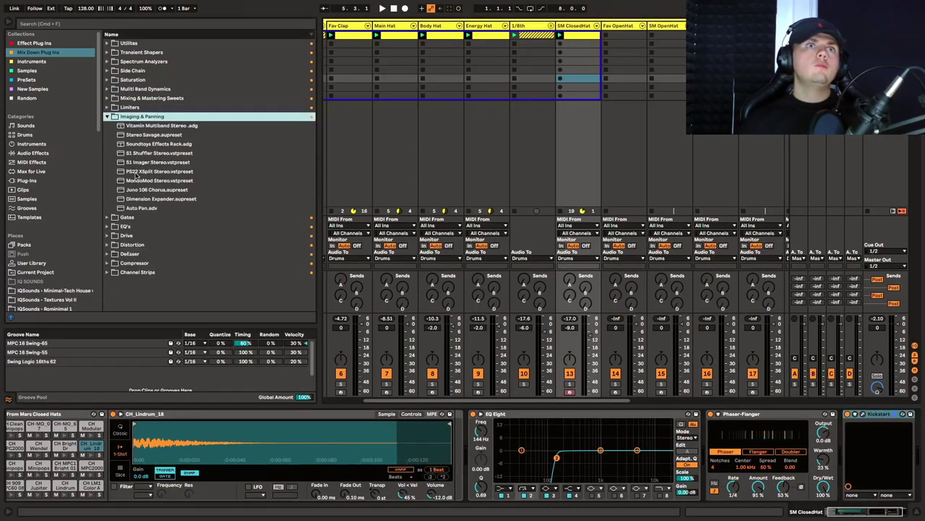
left_click(132, 208)
key("Return")
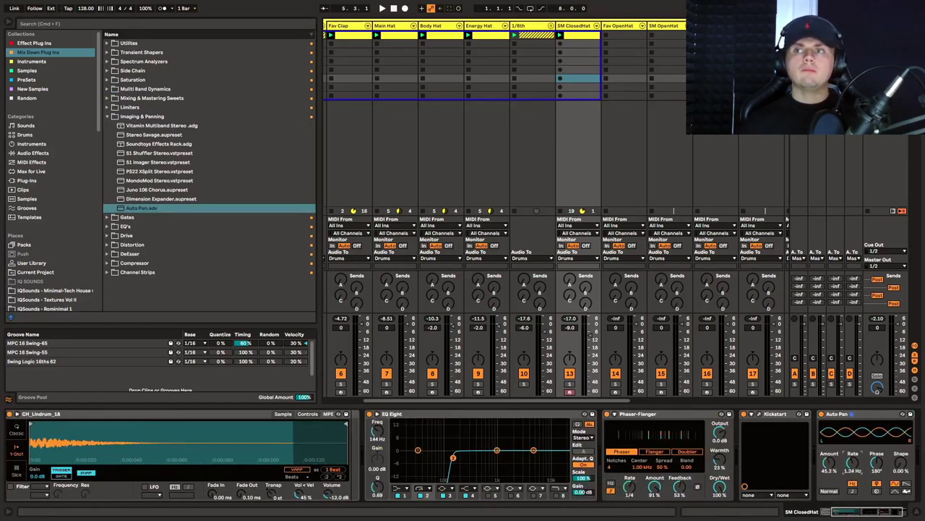
key("space")
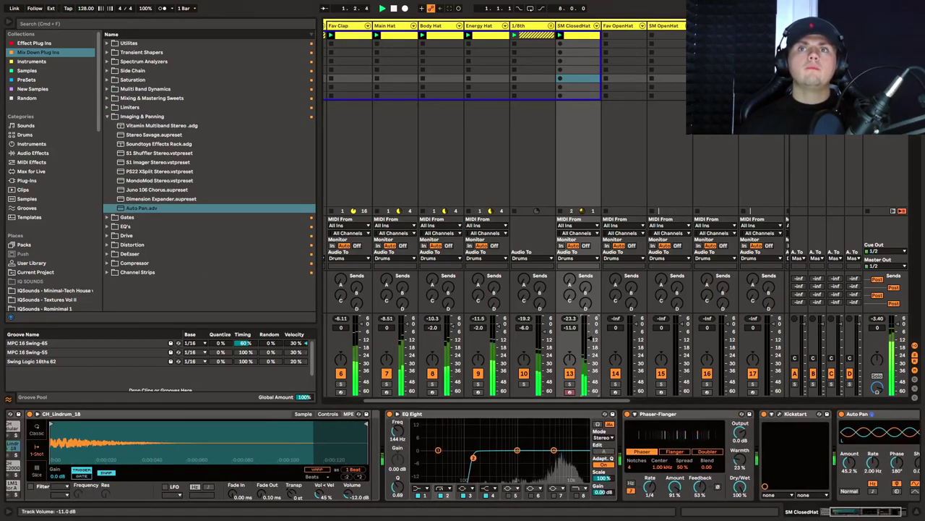
Lower the SM ClosedHat volume to -20.5 dB, set the phaser's dry/wet to 39% and check the track soloed
left_click_drag(594, 335, 590, 350)
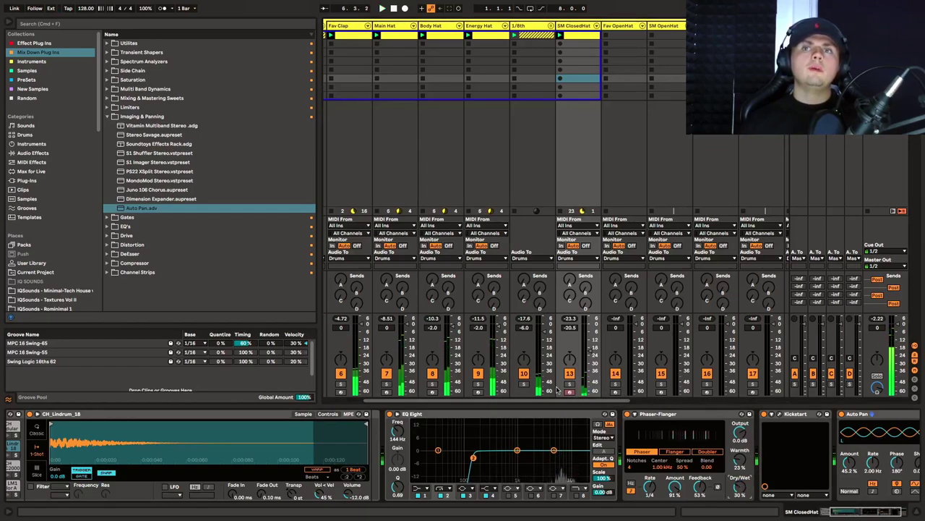
left_click(570, 383)
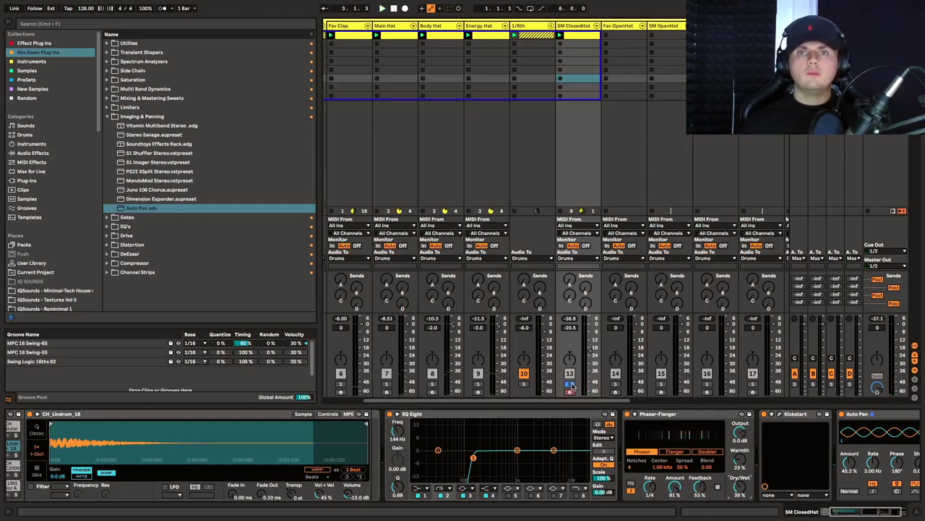
left_click(570, 383)
Rename the ungrouped SM ClosedHat track as 16th hat
left_click(572, 26)
key("ctrl+r")
type("16th")
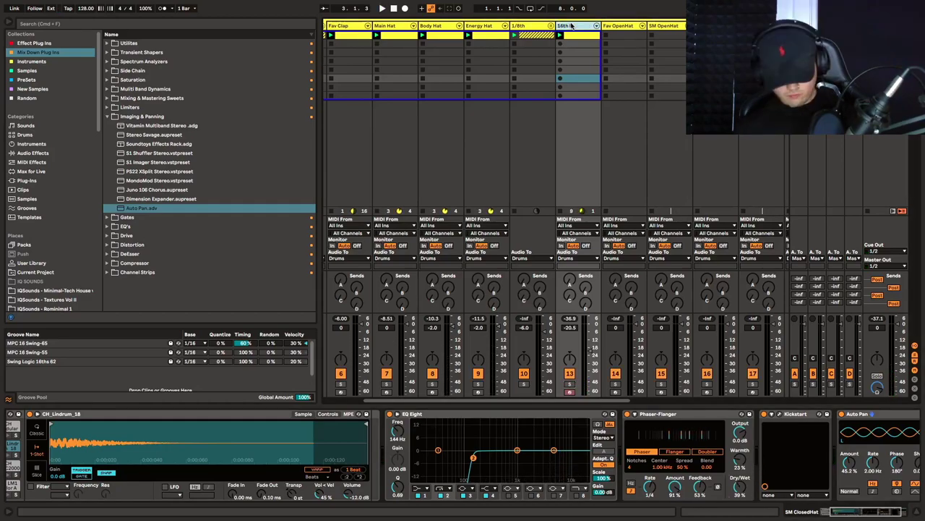
type(" hat")
key("Return")
Group the hat tracks from Main Hat through 16th hat and play the new group soloed
scroll(578, 32, "left", 2)
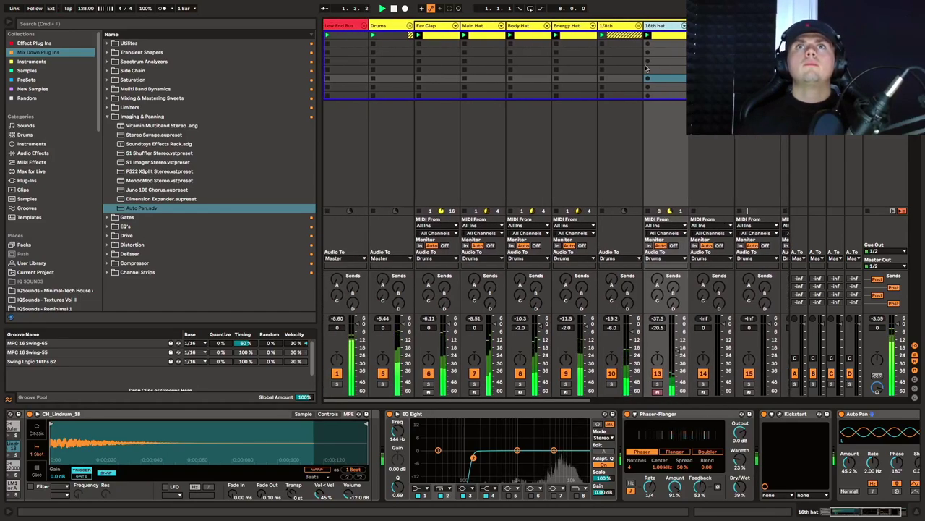
left_click(486, 27)
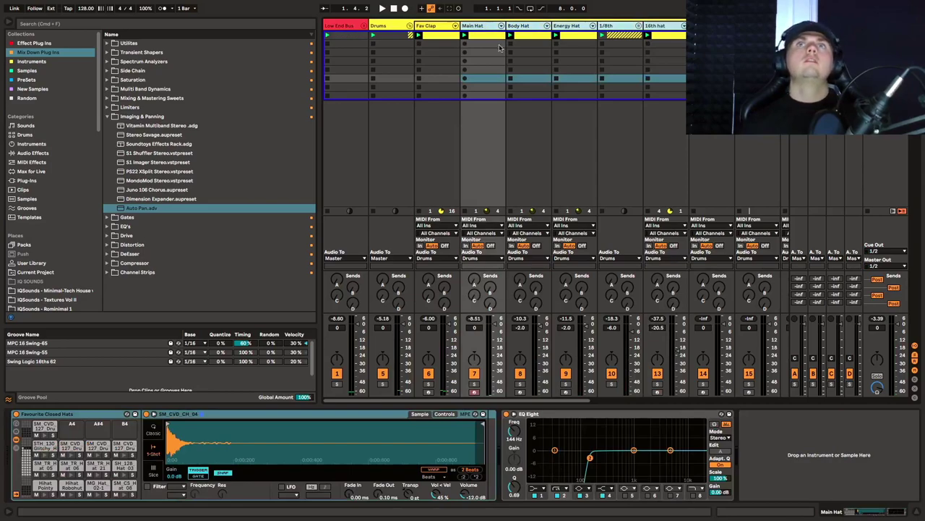
key("ctrl+g")
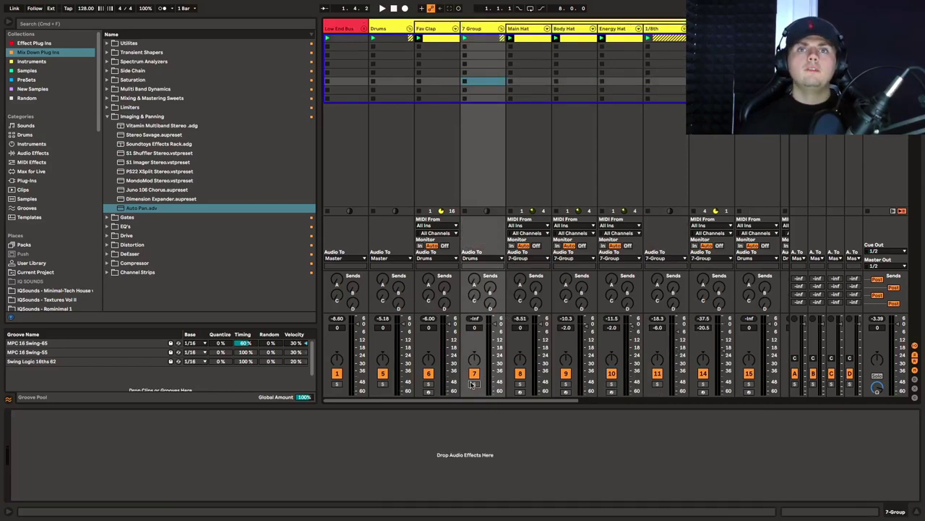
key("space")
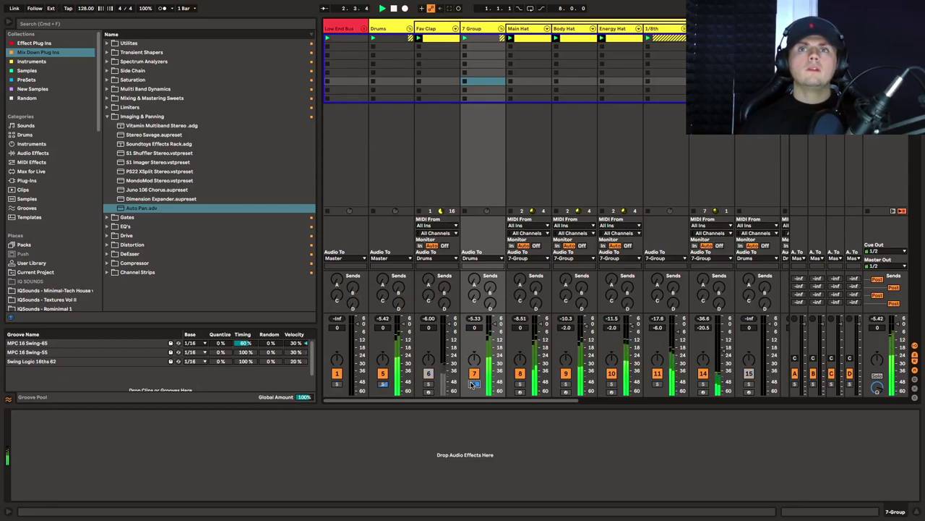
key("space")
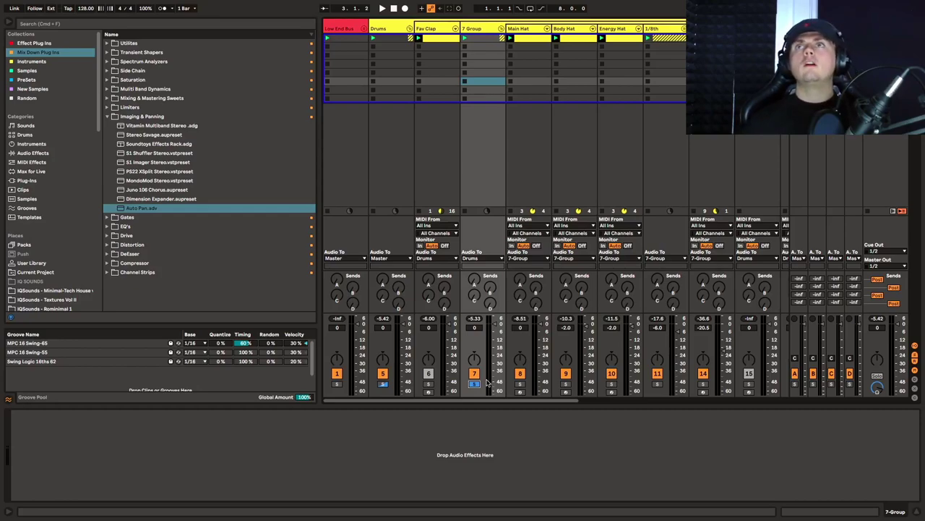
Duplicate the Energy Hat track and rename the copy as groove Hats
scroll(487, 383, "right", 5)
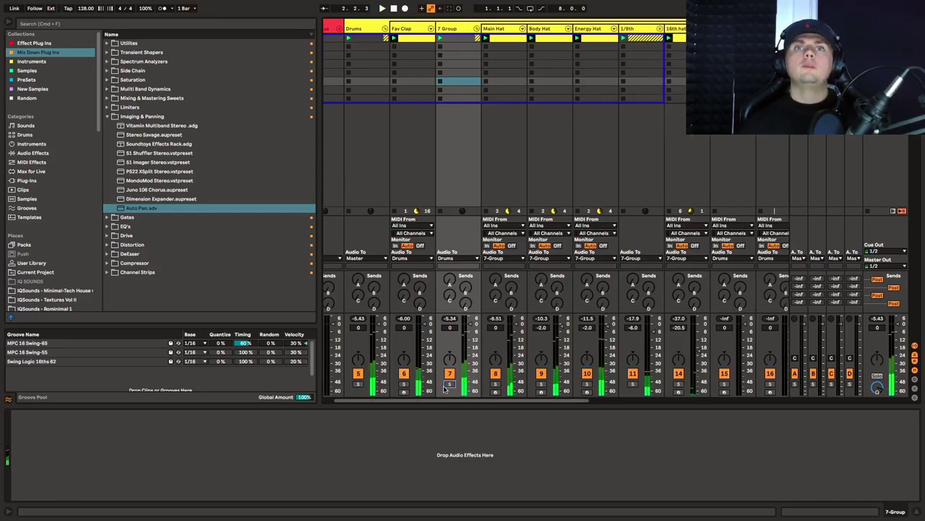
left_click(595, 29)
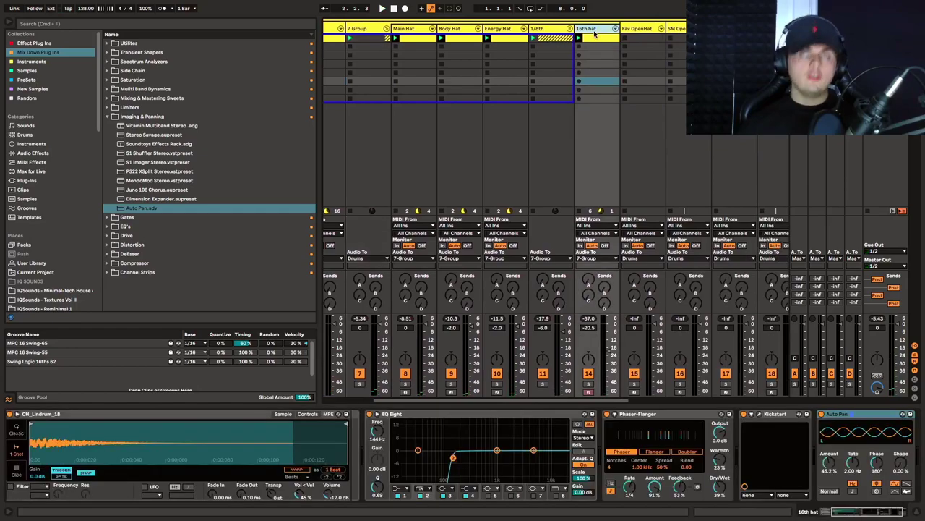
left_click(499, 29)
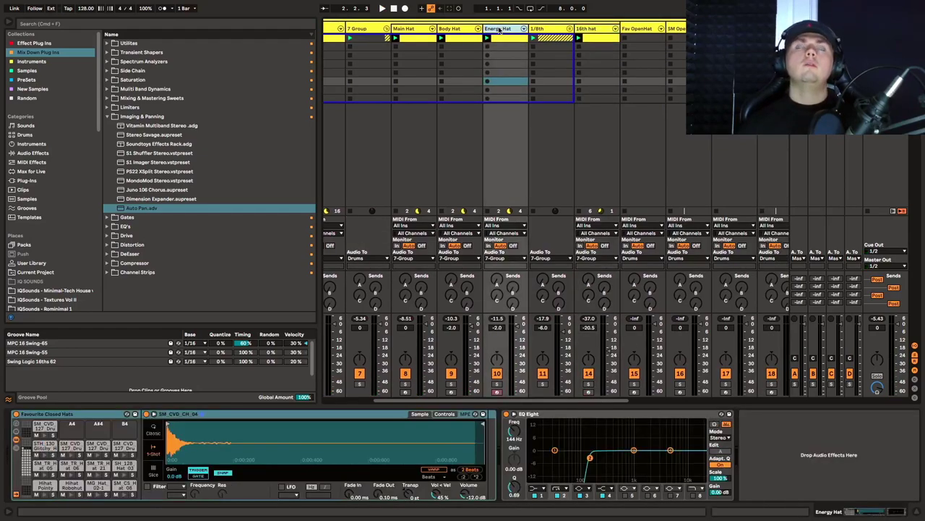
key("ctrl+shift+t")
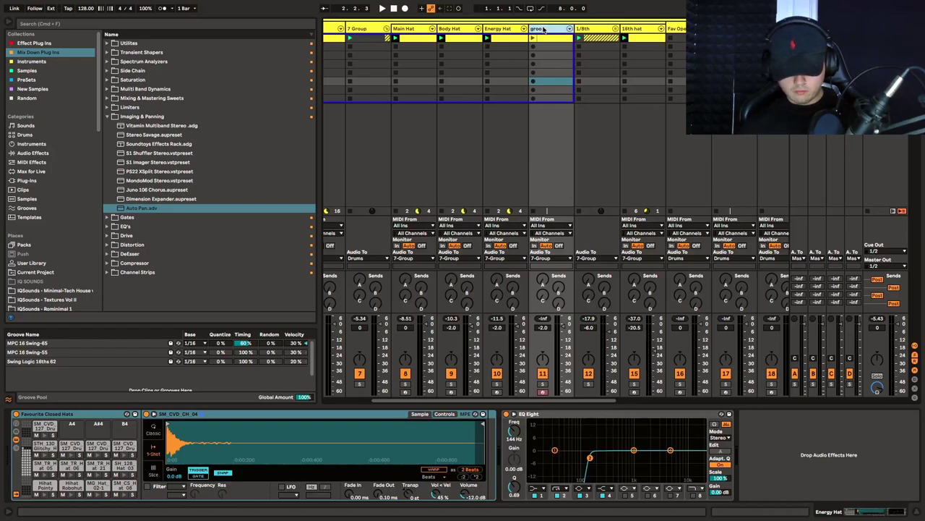
Double the groove Hats clip to two bars and deactivate all of its C#2 notes
key("ctrl+v")
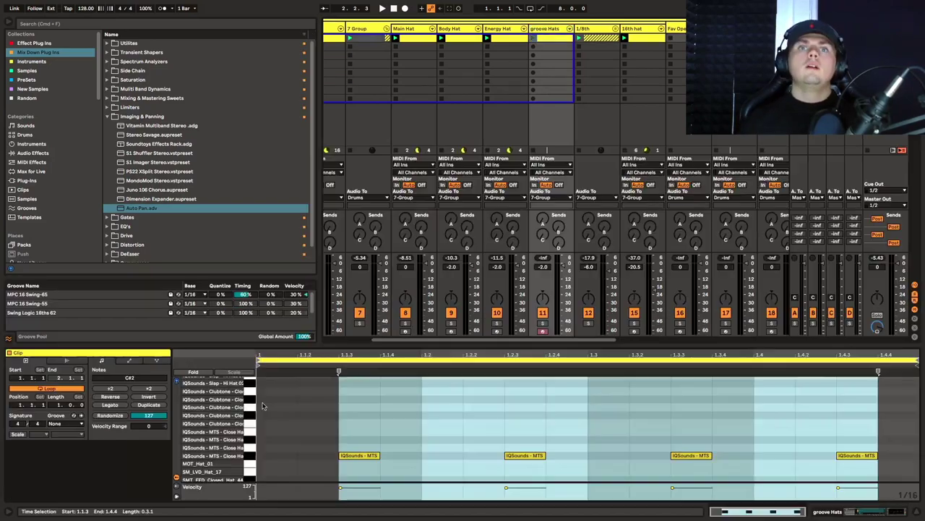
left_click(156, 406)
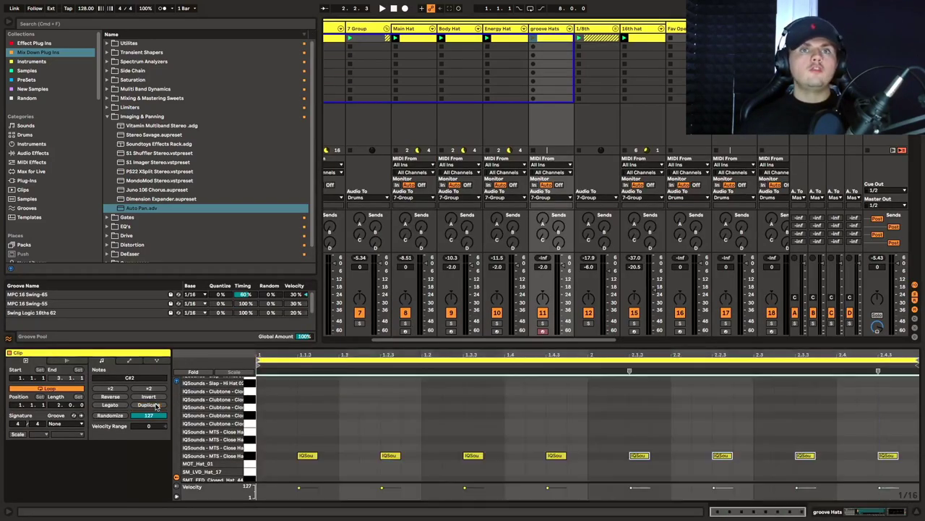
left_click(245, 456)
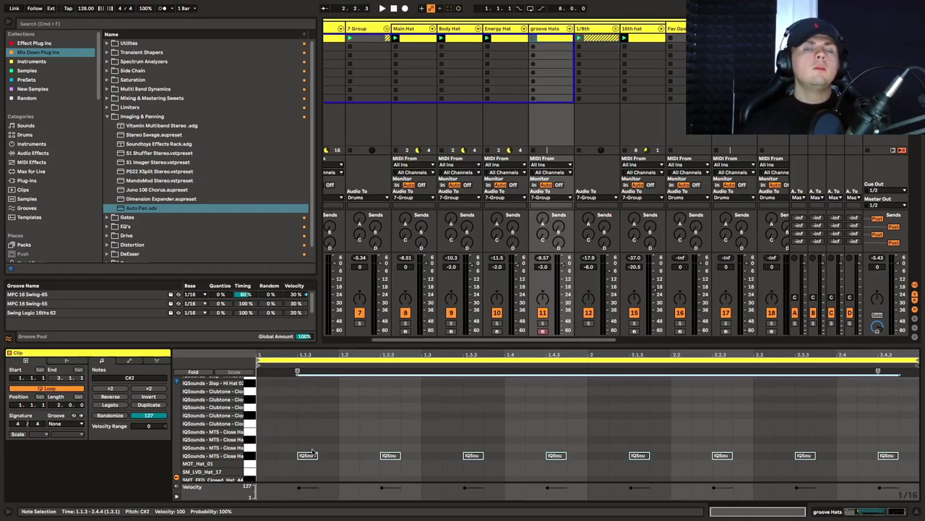
double_click(269, 439)
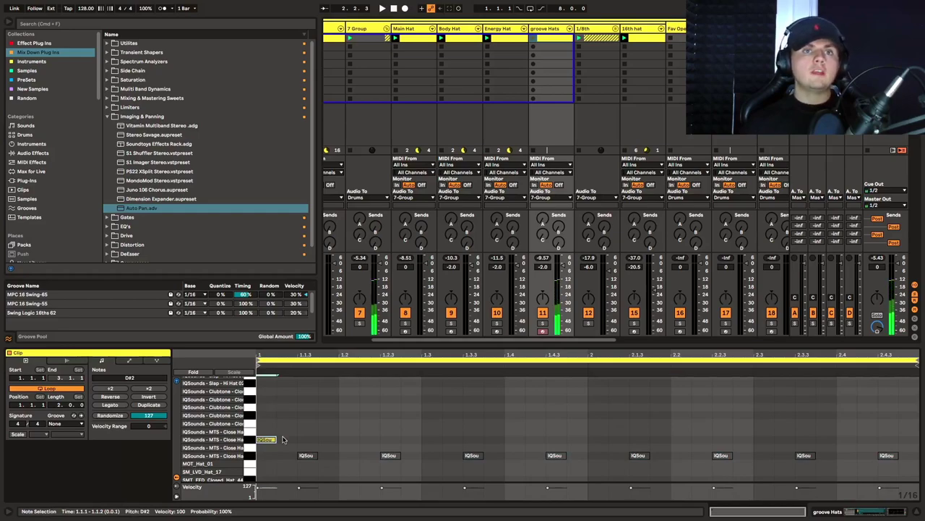
double_click(286, 440)
double_click(325, 440)
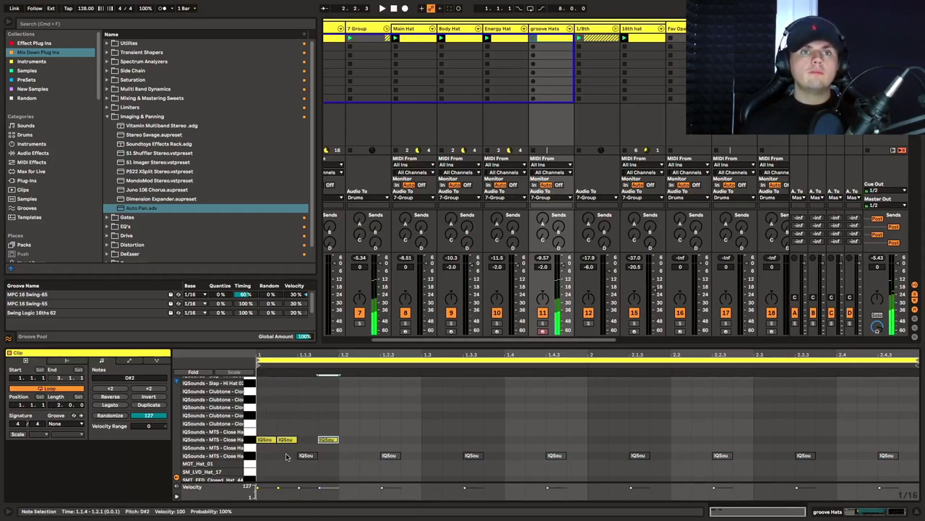
left_click(305, 455)
key("Delete")
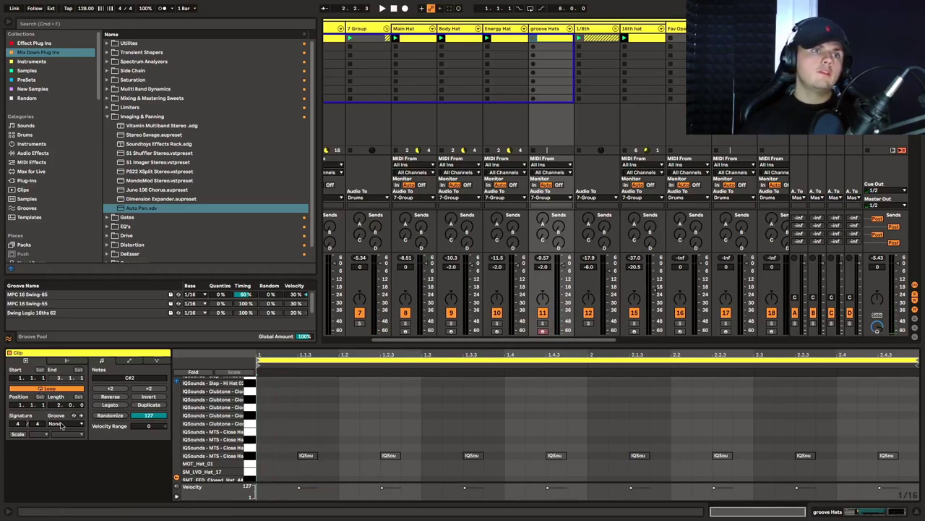
Apply the MPC 16 Swing-65 groove to the groove Hats clip and play it
left_click(61, 426)
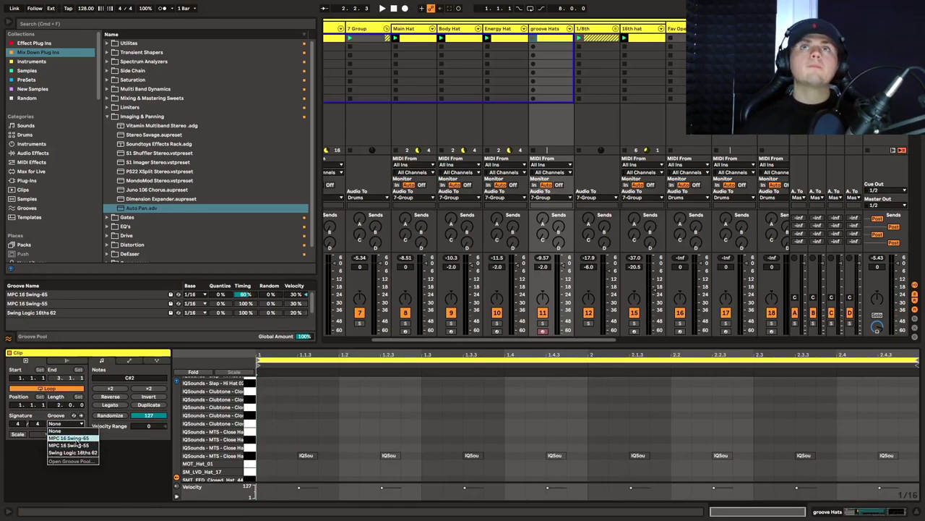
left_click(70, 438)
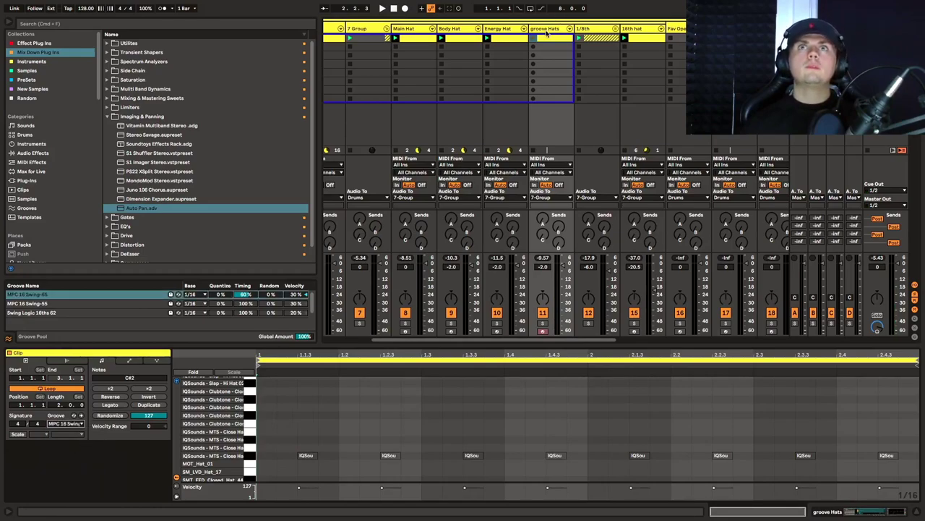
key("space")
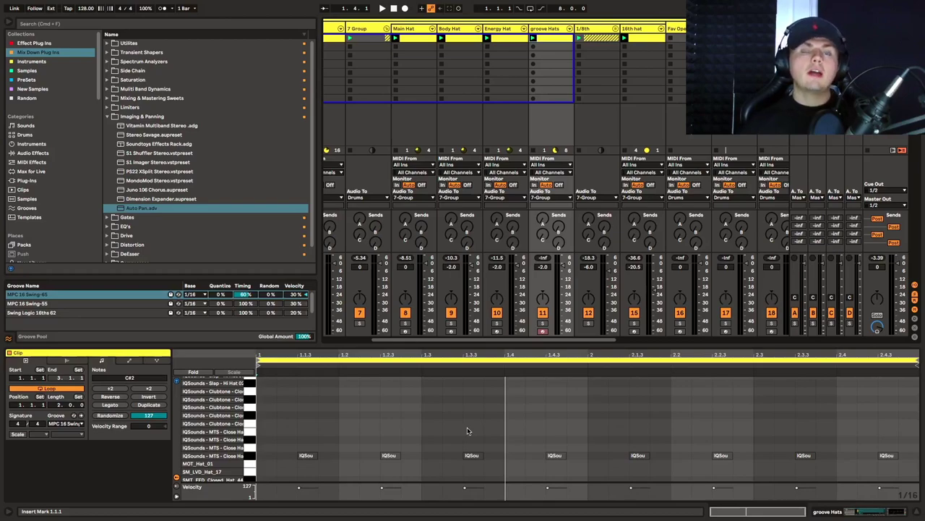
Add a sixteenth F2 note at 1.2.4 in the groove Hats clip and lower its velocity to 64
key("space")
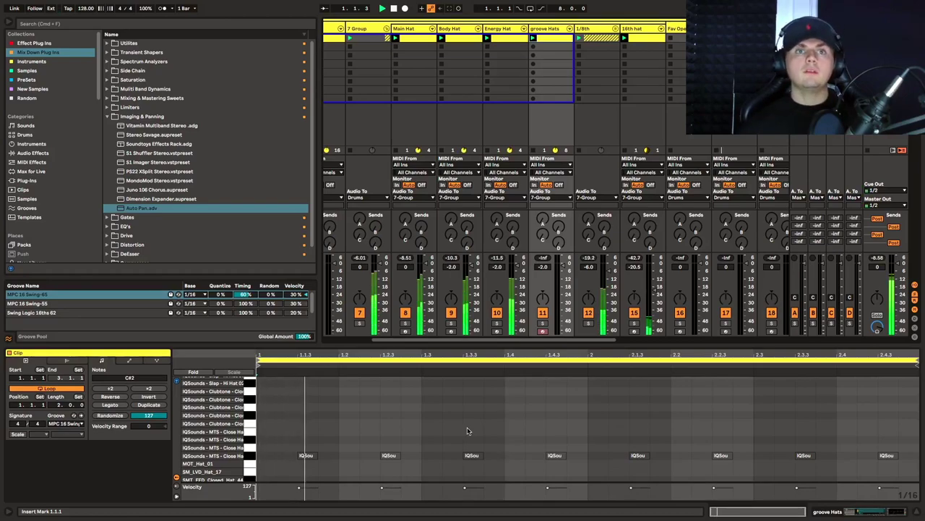
double_click(415, 431)
key("Up")
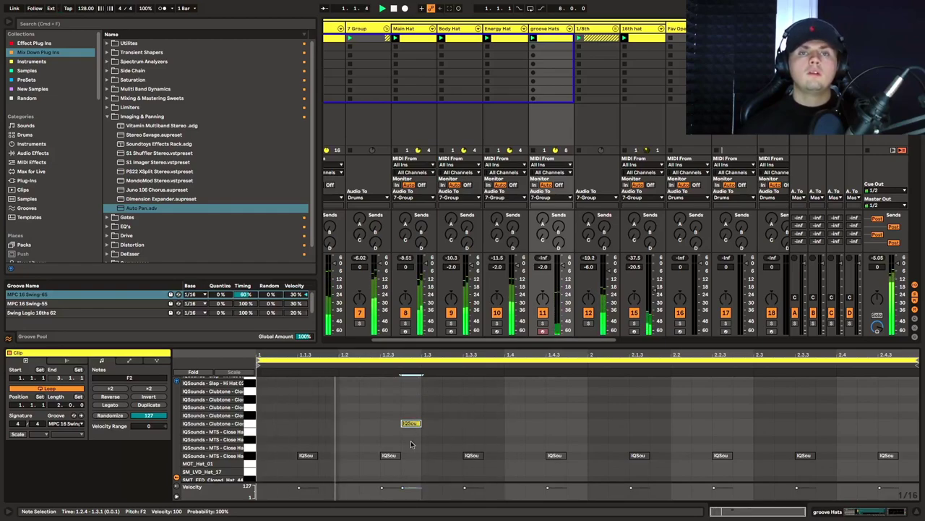
key("space")
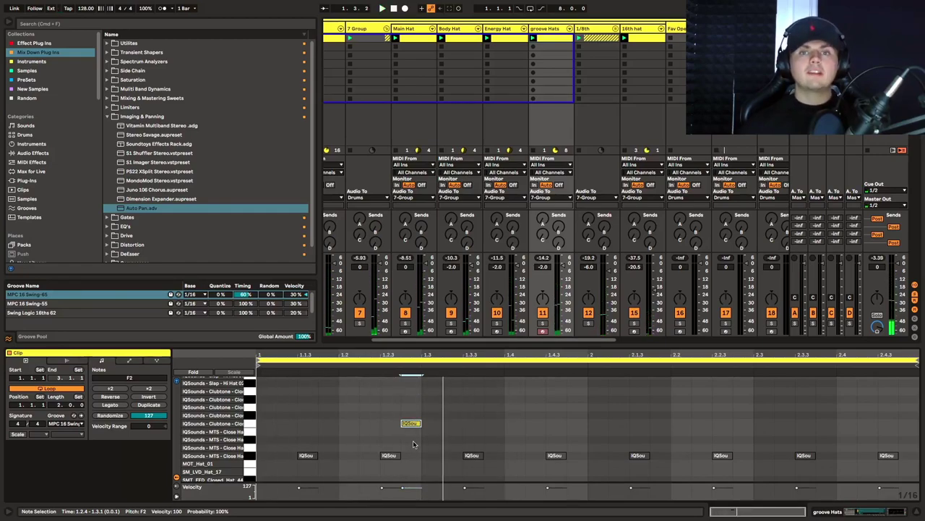
key("space")
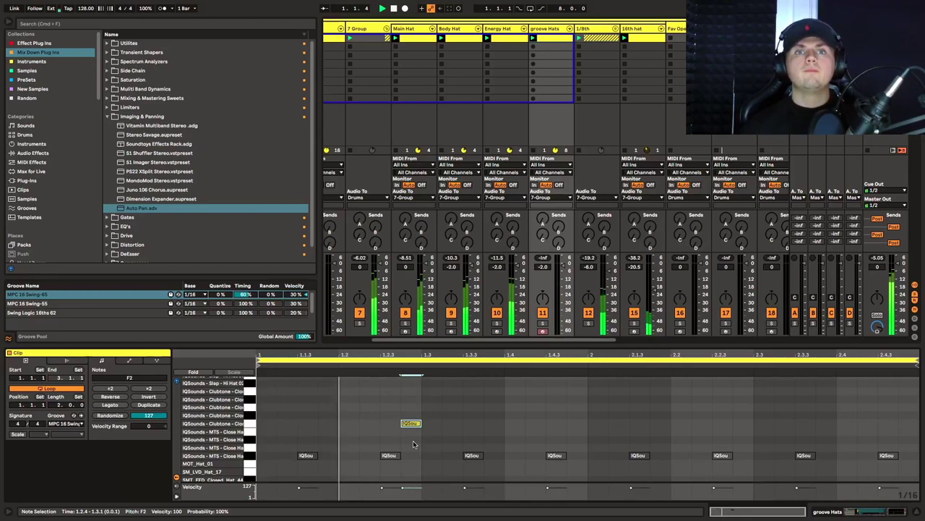
left_click(410, 488)
left_click_drag(410, 488, 406, 491)
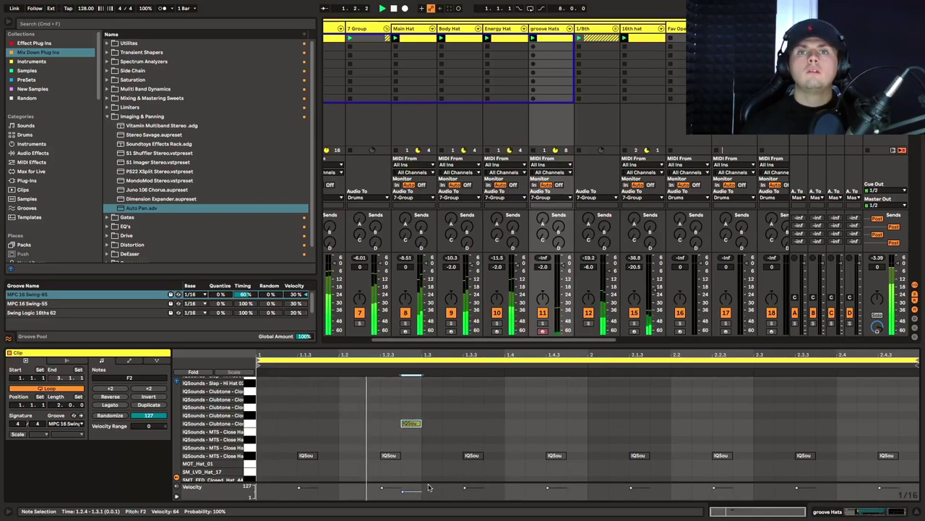
Add a sixteenth D2 note at 1.3.2 in the groove Hats clip and lower its velocity to 60
left_click(490, 475)
scroll(485, 465, "down", 1)
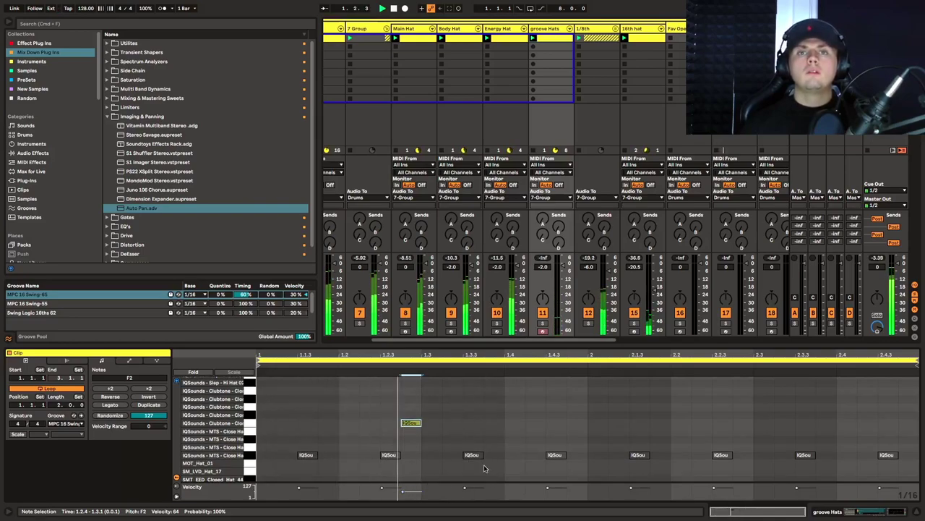
double_click(451, 439)
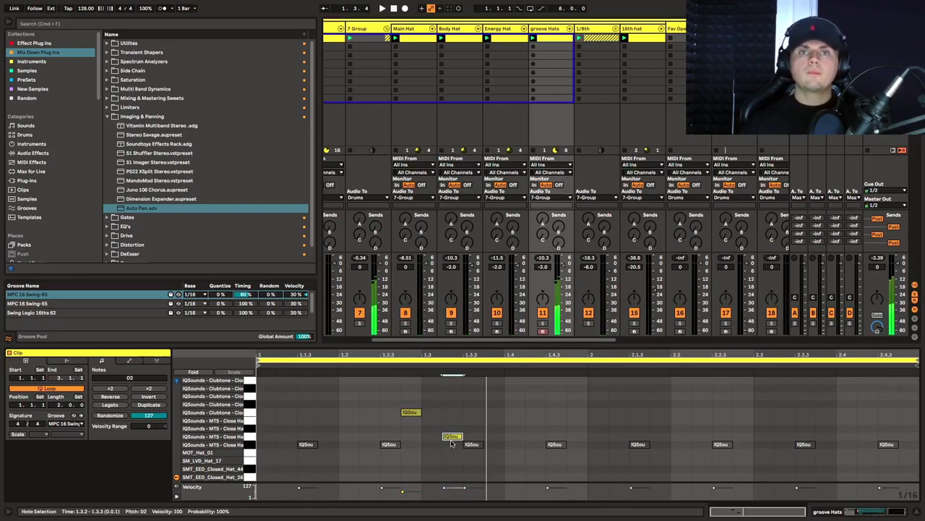
left_click_drag(448, 491, 448, 499)
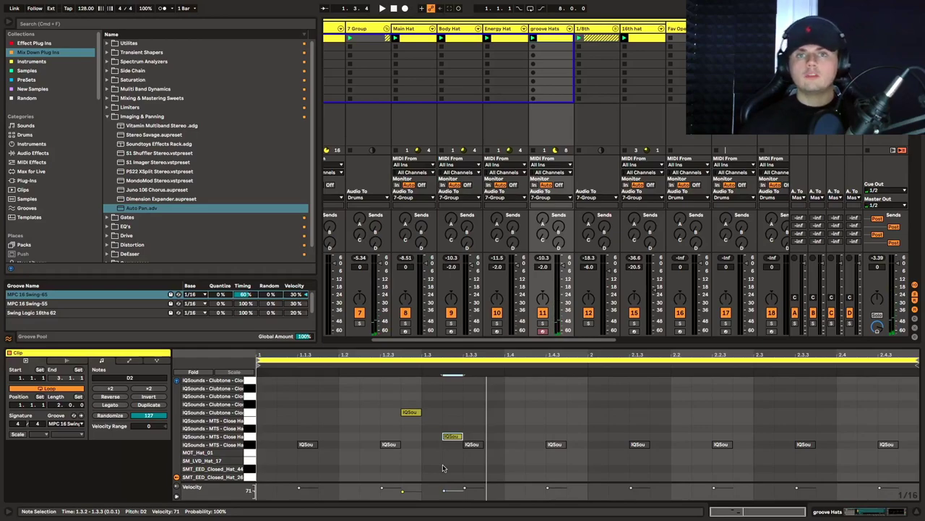
key("space")
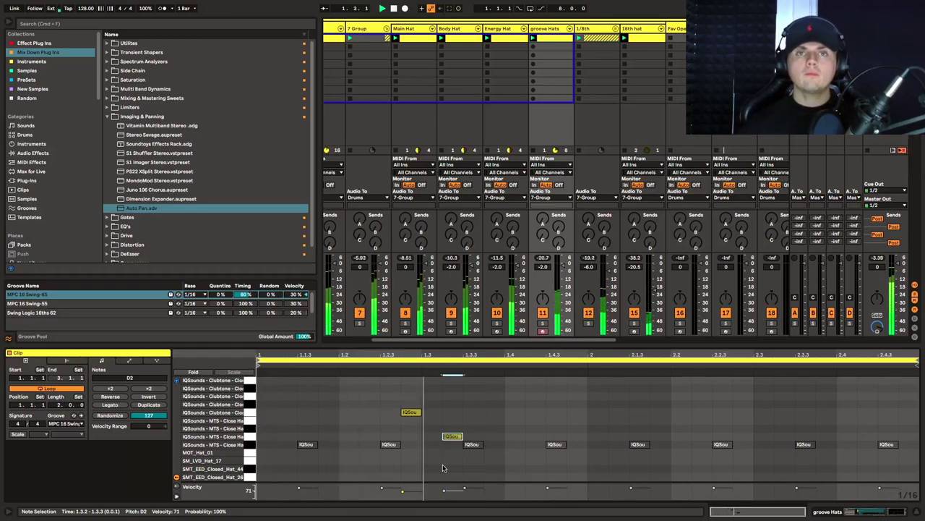
left_click_drag(447, 484, 454, 497)
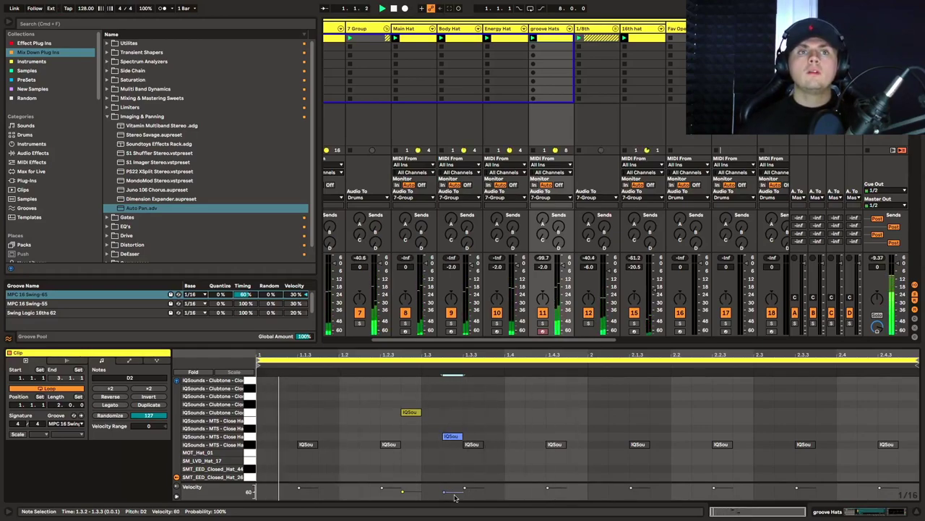
Try a MOT_Hat_01 note at 1.4.1 with velocity 127 against the loop and delete it
left_click(524, 461)
double_click(513, 452)
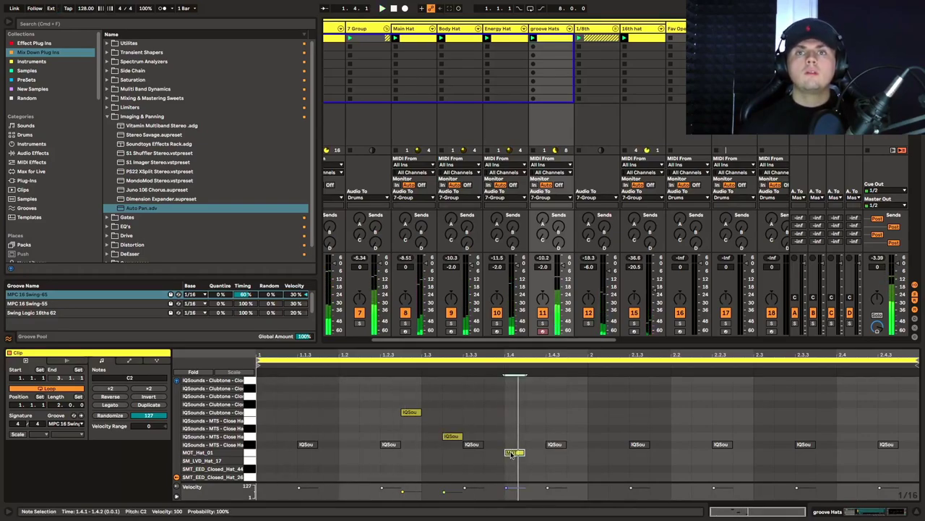
left_click(508, 466)
left_click(509, 454)
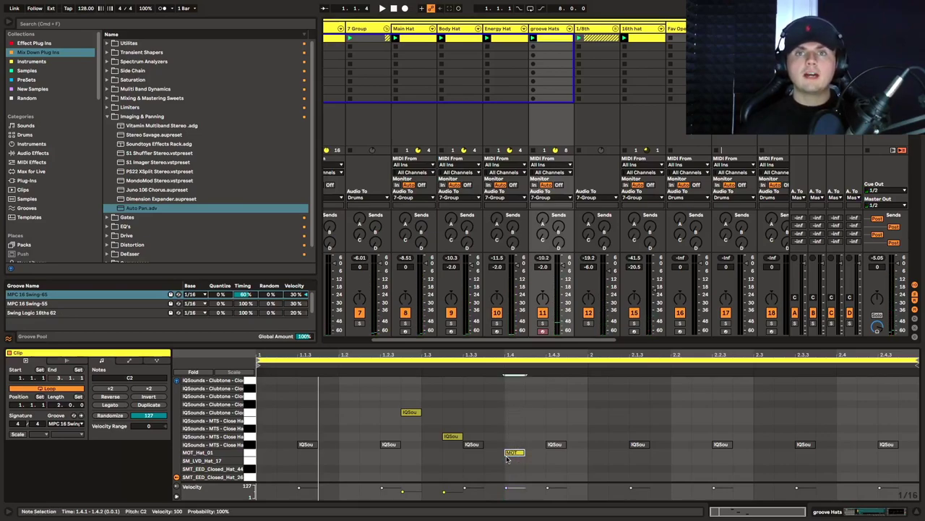
key("space")
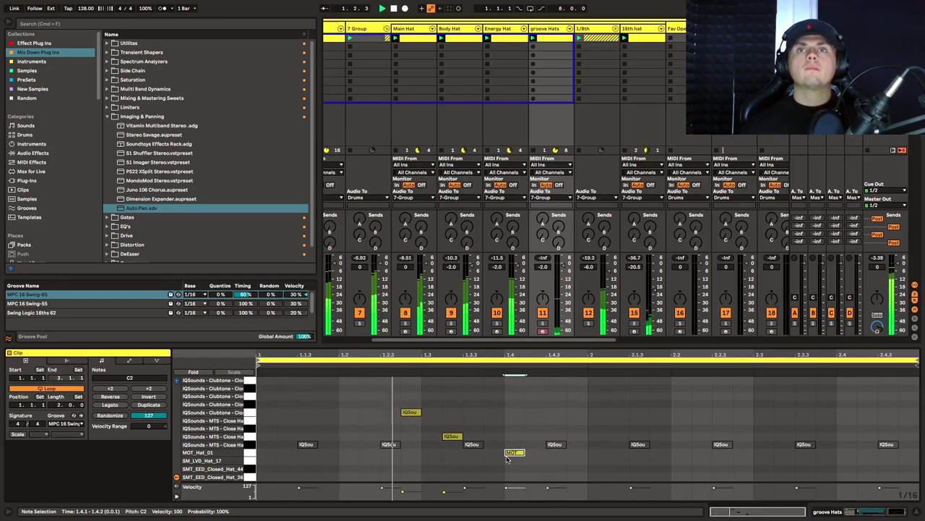
left_click_drag(514, 494, 516, 490)
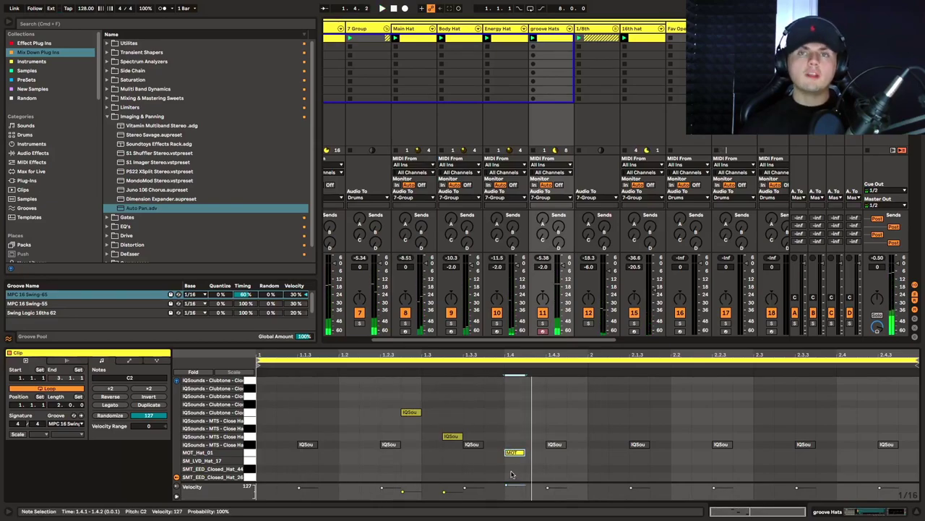
key("Delete")
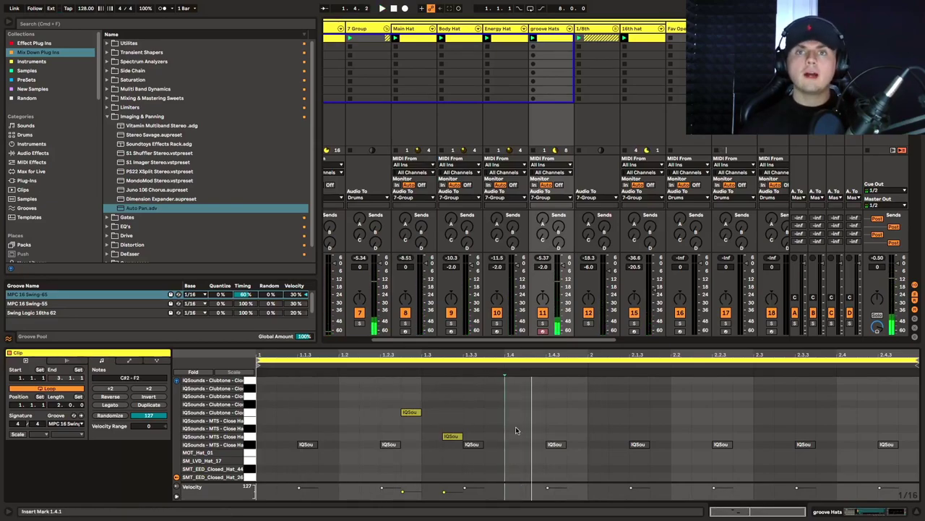
Add a SMT_EED_Closed_Hat_44 note, move it to 1.3.4 and play the groove Hats clip
double_click(512, 470)
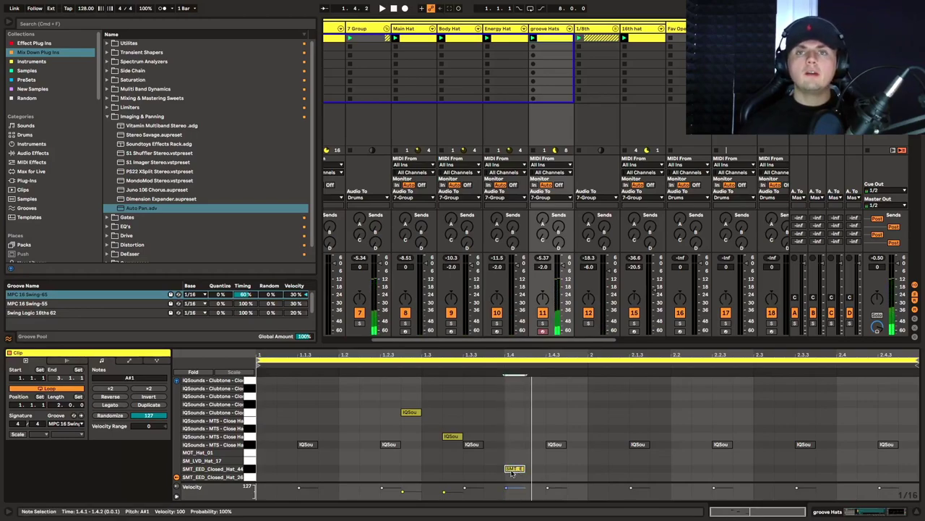
left_click_drag(514, 470, 495, 477)
key("space")
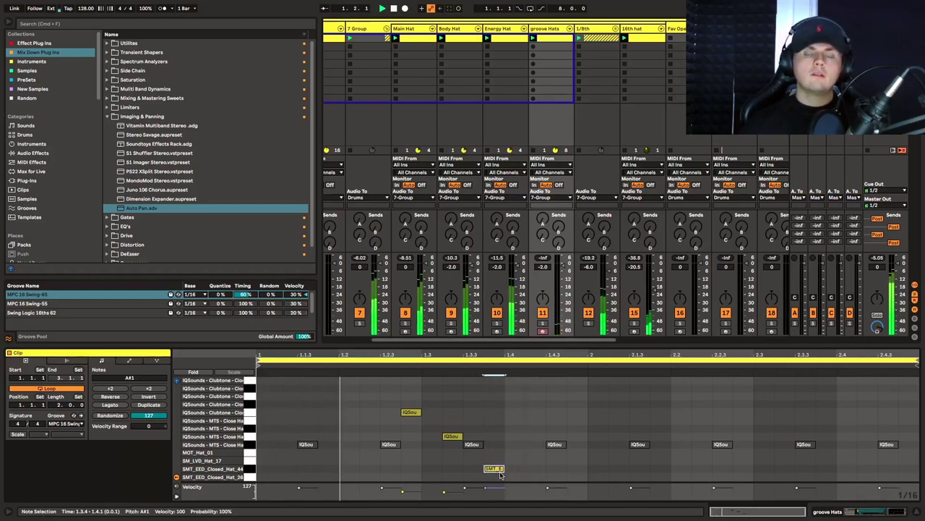
Move the SMT_EED_Closed_Hat_44 note to 1.4.4 at velocity 35 and add a sixteenth C#2 note at 2.1.2 with velocity 48
left_click_drag(505, 474, 575, 470)
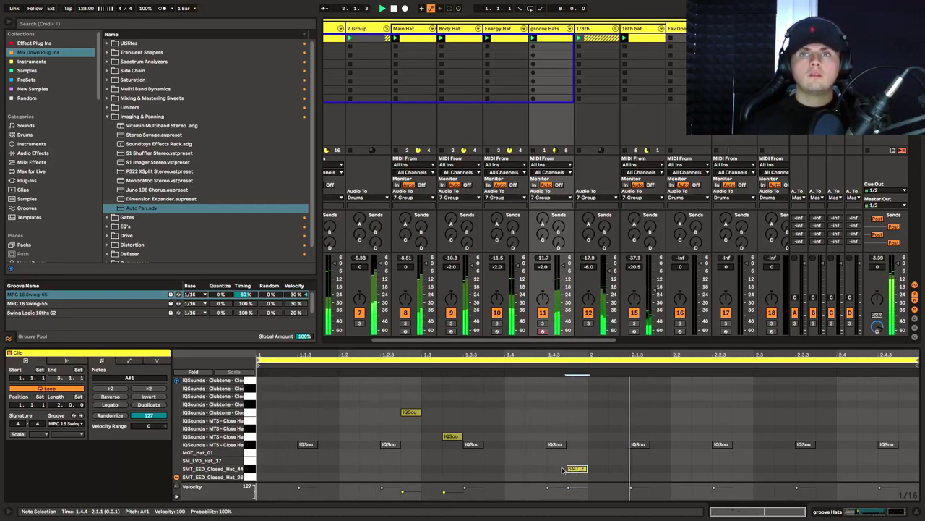
left_click_drag(577, 490, 577, 498)
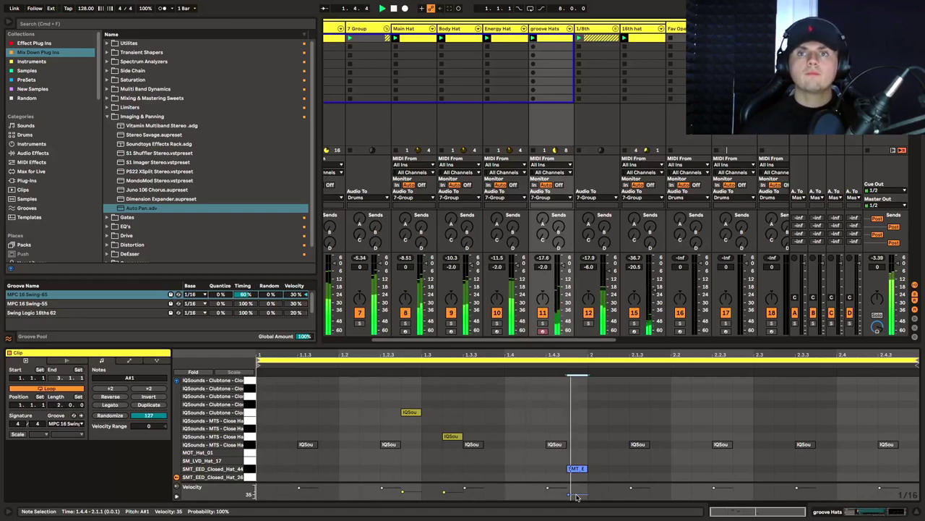
double_click(597, 443)
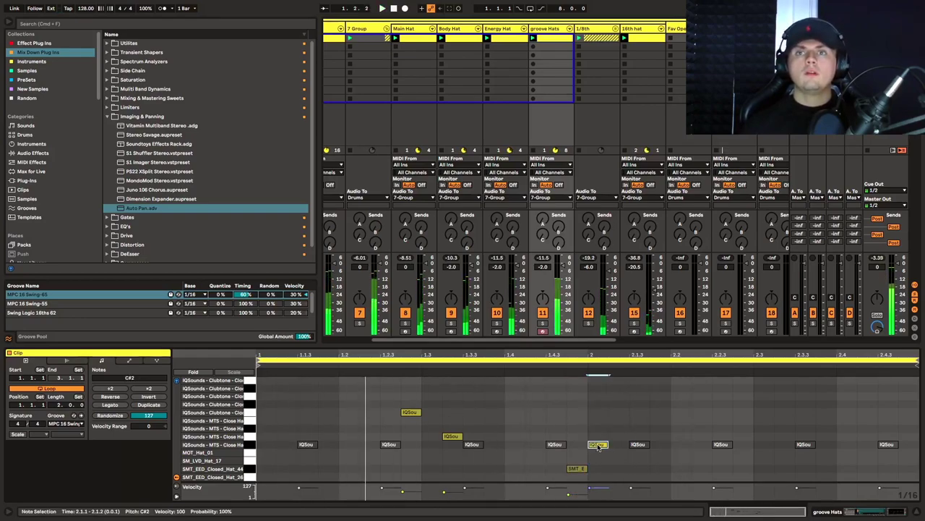
left_click_drag(590, 490, 590, 492)
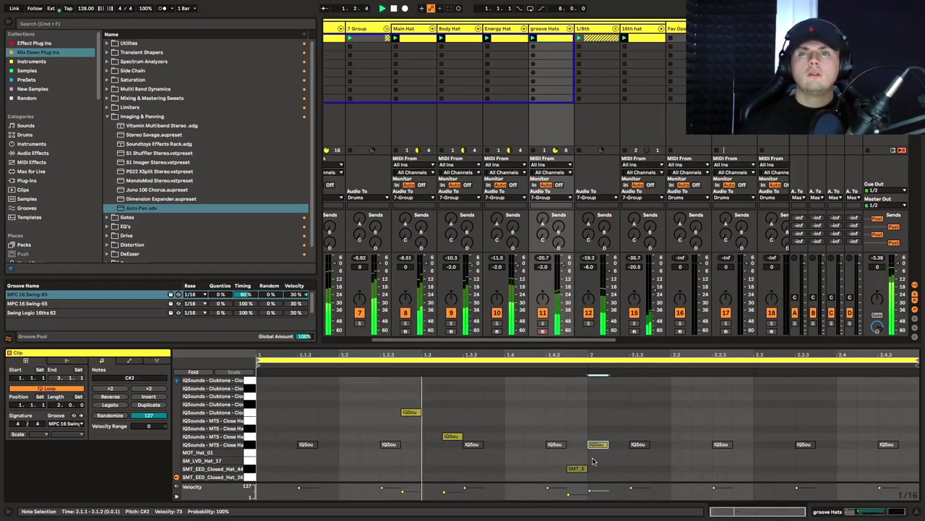
left_click_drag(598, 444, 619, 444)
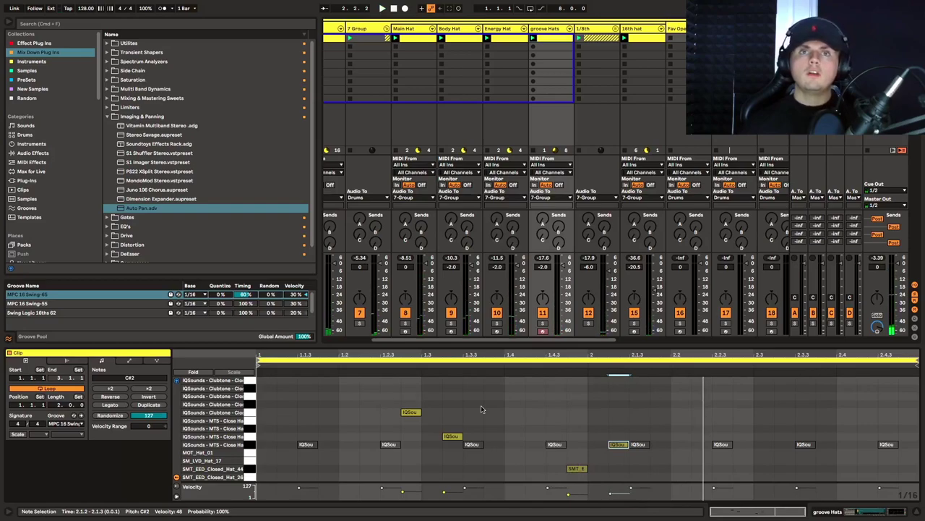
Add a sixteenth F2 note at 2.2.4 in the groove Hats clip and lower its velocity
double_click(740, 411)
left_click_drag(740, 485, 747, 493)
left_click(759, 421)
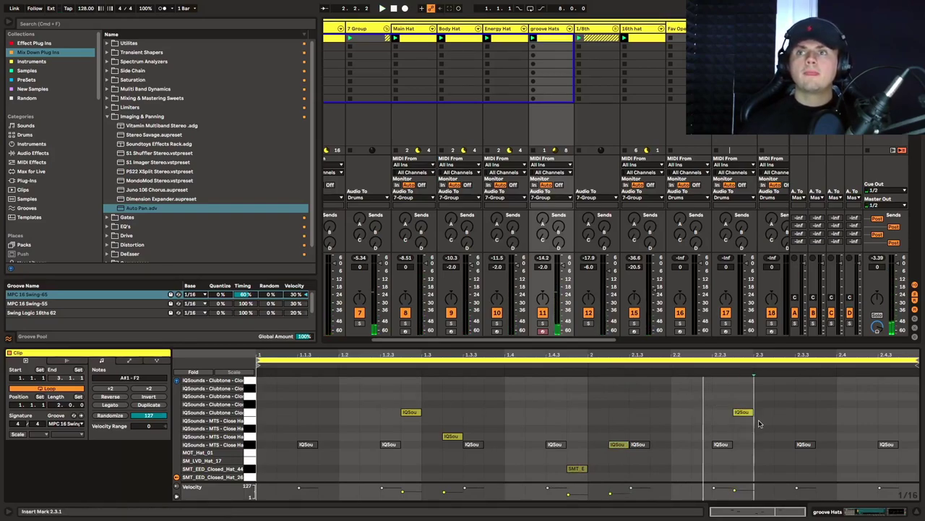
Add a sixteenth A2 note at 2.3.1, lower its velocity to 66 and play the groove Hats clip
double_click(763, 421)
left_click_drag(764, 424, 760, 384)
left_click_drag(758, 497, 759, 503)
key("space")
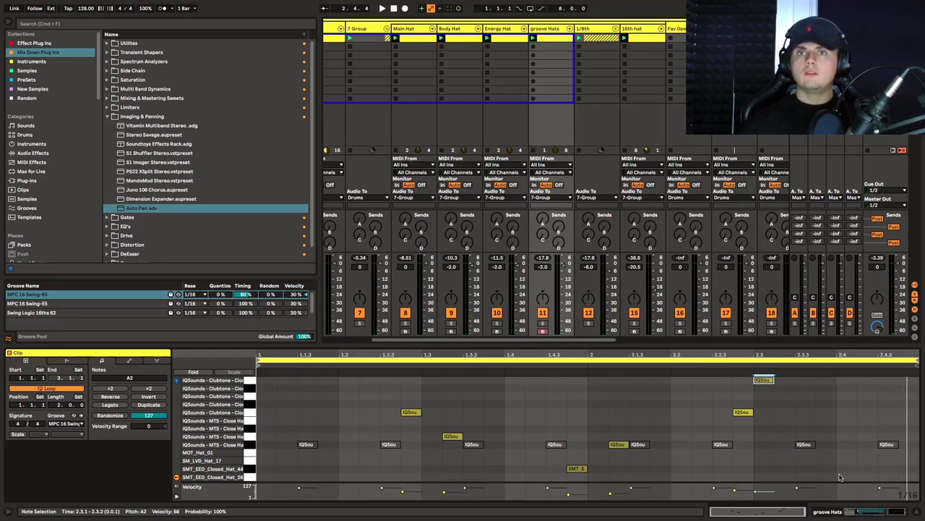
Add a D2 note at 2.3.2 with velocity 71 and an SMT_EED_Closed_Hat_44 note at 2.4.4
double_click(783, 437)
left_click_drag(789, 482, 788, 490)
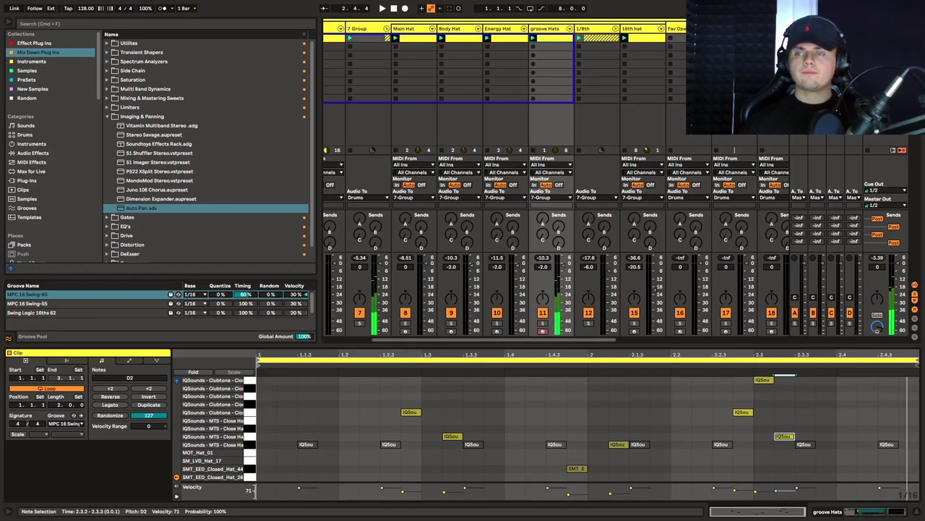
double_click(909, 468)
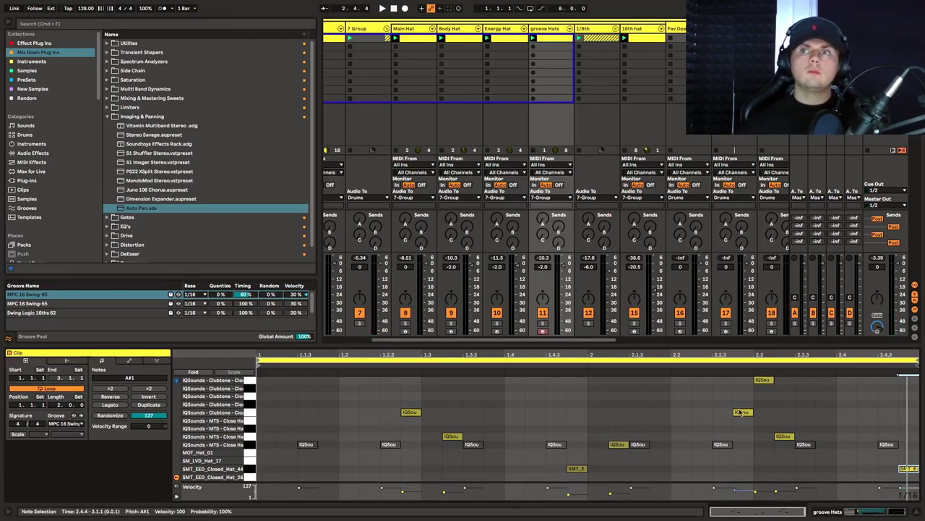
Duplicate the groove Hats clip's two-bar loop to four bars and play it
left_click(763, 379)
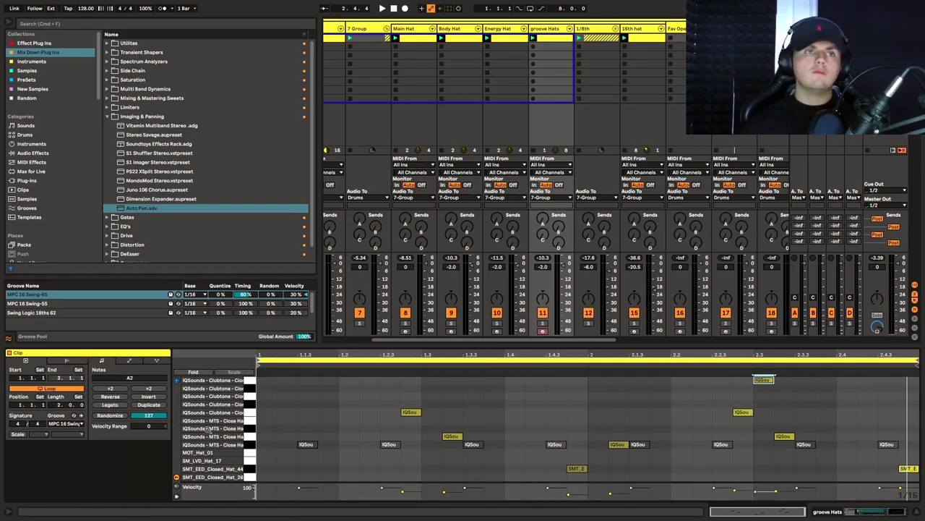
left_click(150, 405)
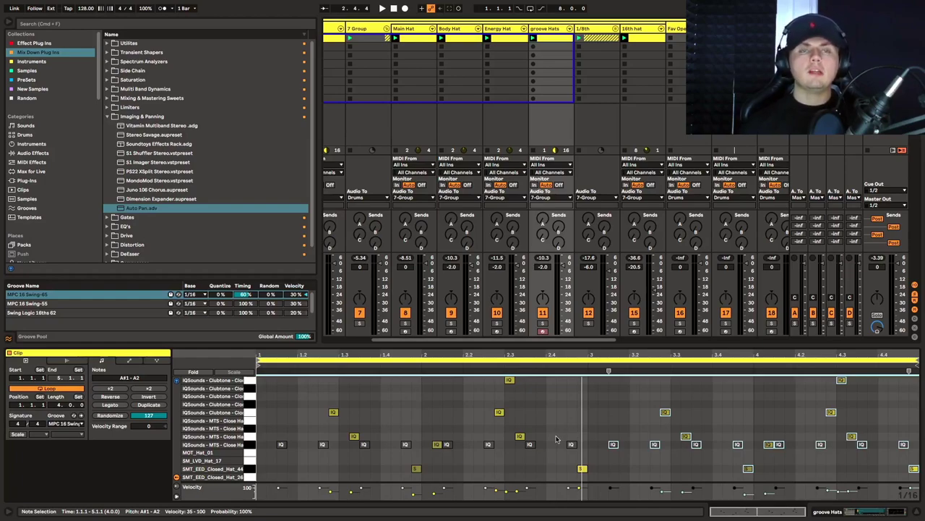
key("space")
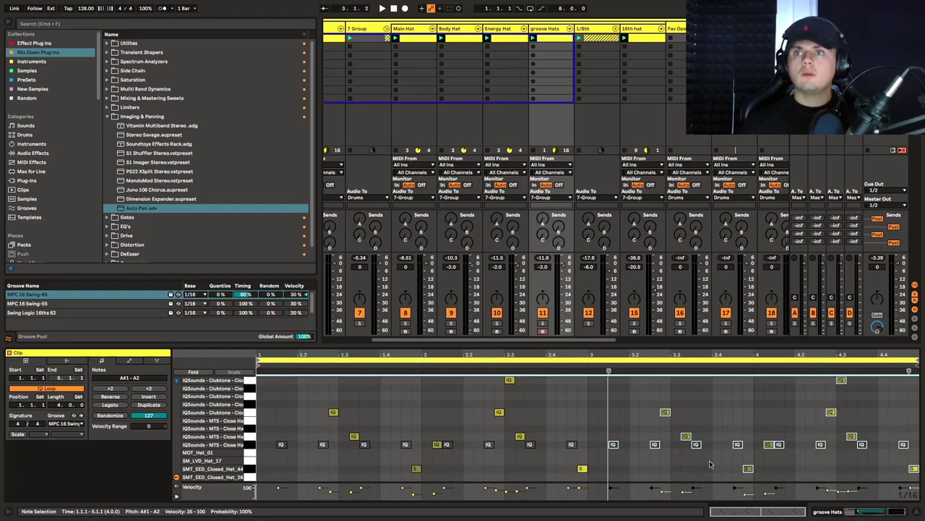
Set the note grid to 1/32 and add three consecutive F2 notes starting at 3.1.1
scroll(611, 463, "up", 8)
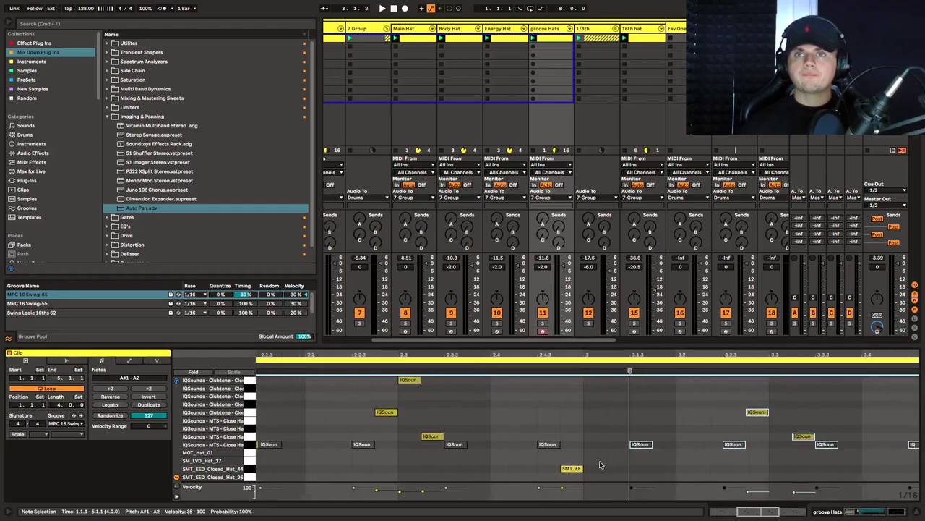
right_click(607, 411)
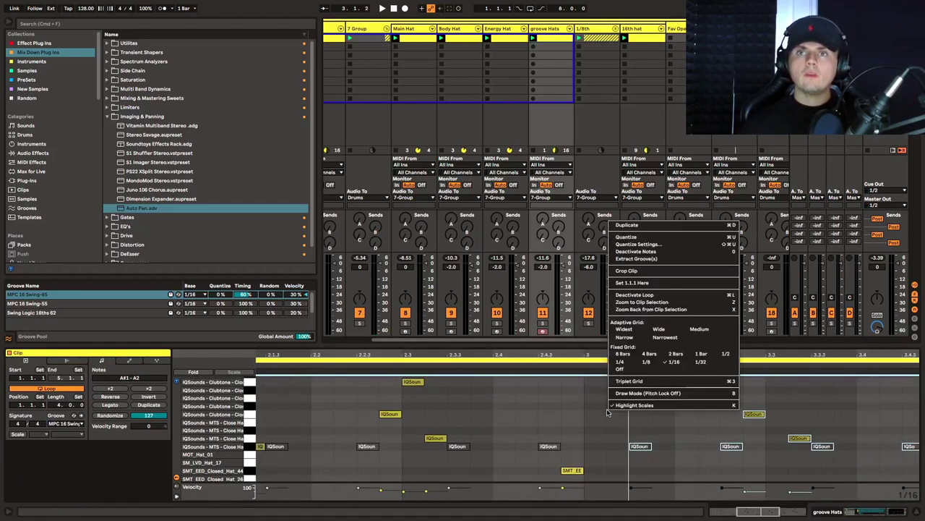
left_click(700, 364)
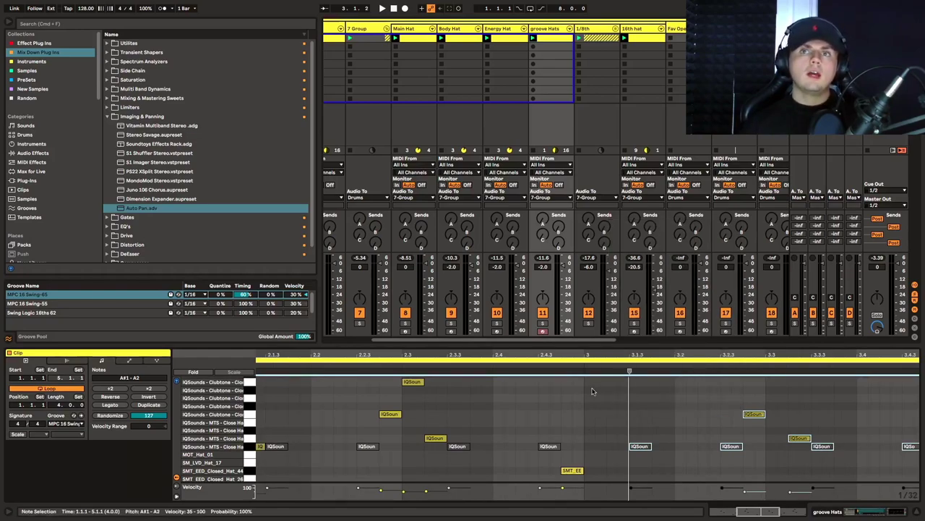
double_click(589, 413)
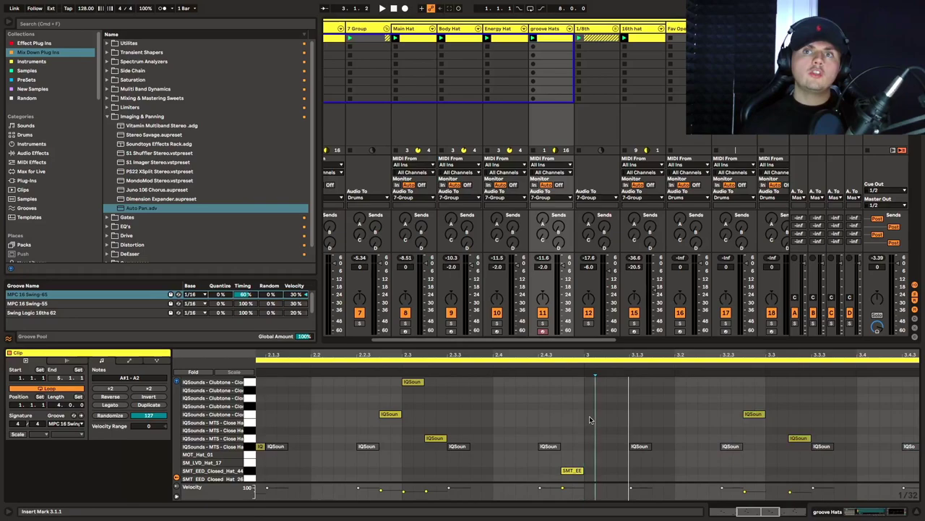
double_click(601, 414)
double_click(612, 414)
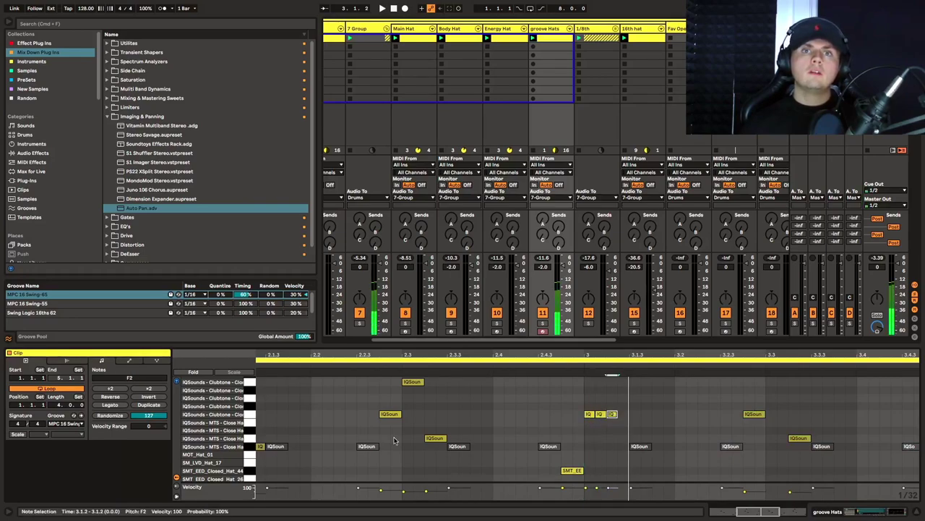
Audition neighbouring hat notes and transpose the three 1/32 notes at 3.1.1 down to D2
left_click(389, 413)
left_click(413, 382)
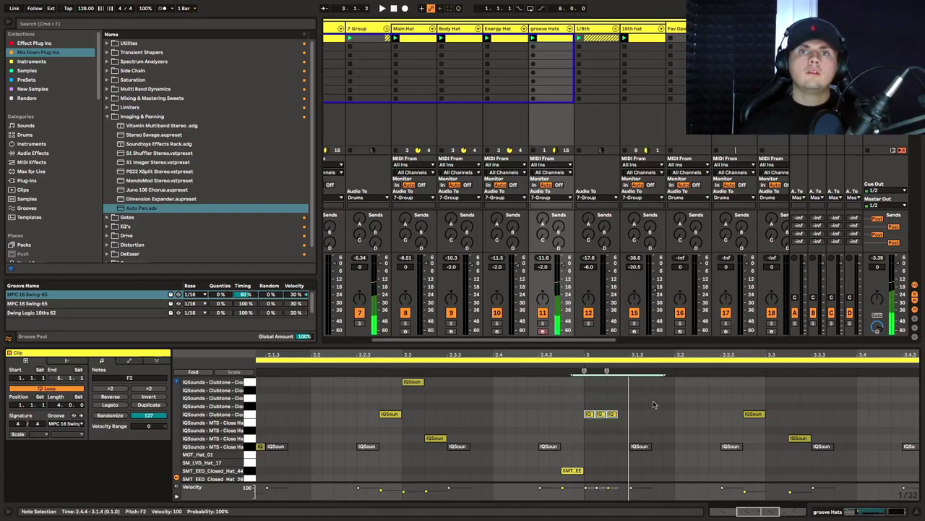
left_click(574, 471)
left_click_drag(398, 452, 444, 438)
left_click_drag(541, 424, 678, 396)
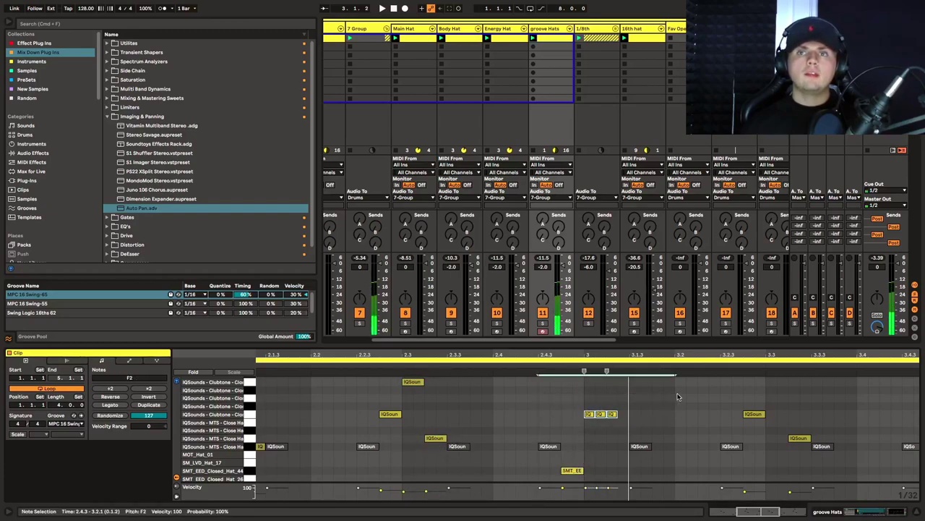
key("Down")
key("Down")
key("Down")
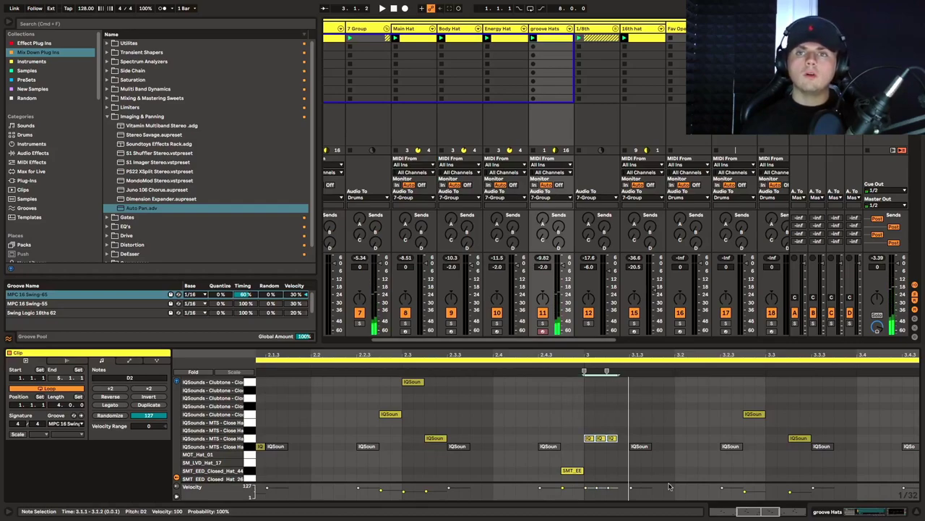
Extend the D2 roll at 3.1.1 to four notes, ramp their velocities from 58 up to 90 and play the loop
left_click_drag(590, 487, 590, 494)
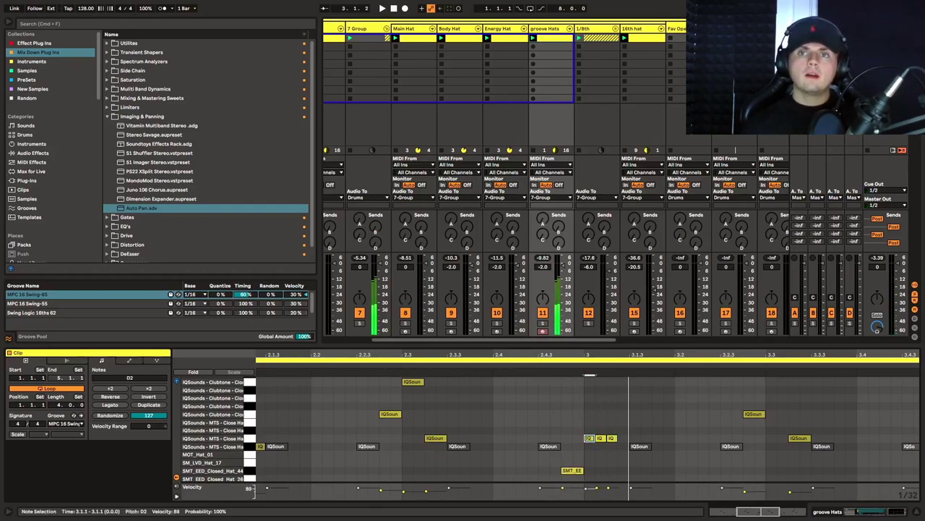
left_click(602, 438)
mouse_move(595, 498)
left_mouse_down()
mouse_move(611, 488)
mouse_move(598, 494)
left_mouse_up()
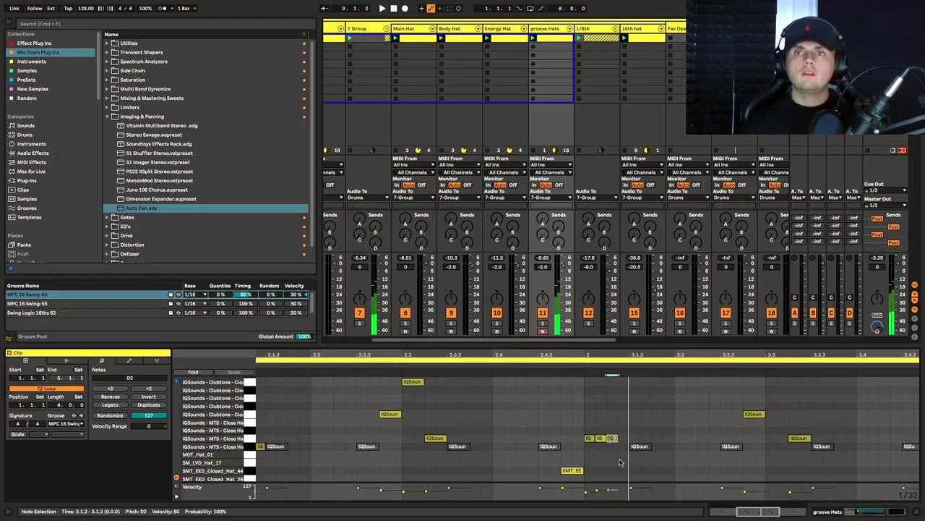
key("ctrl+d")
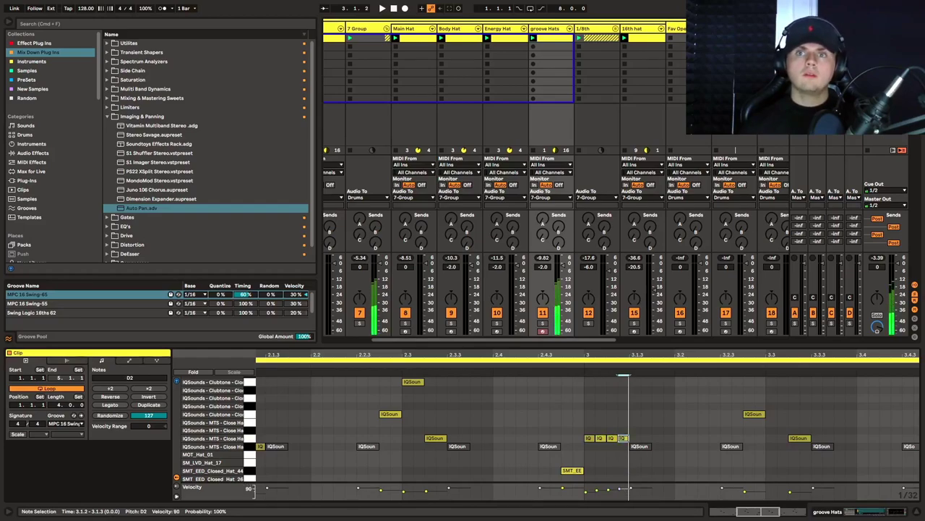
left_click_drag(623, 491, 619, 481)
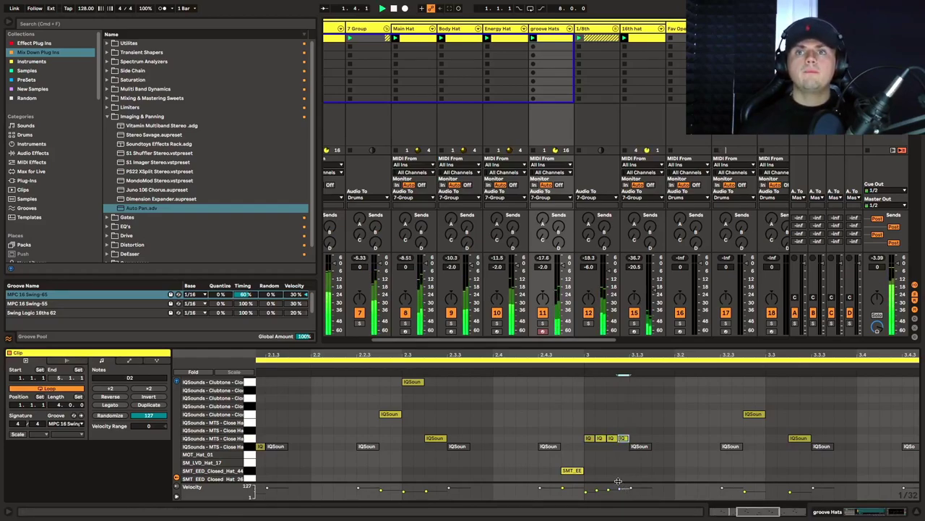
key("space")
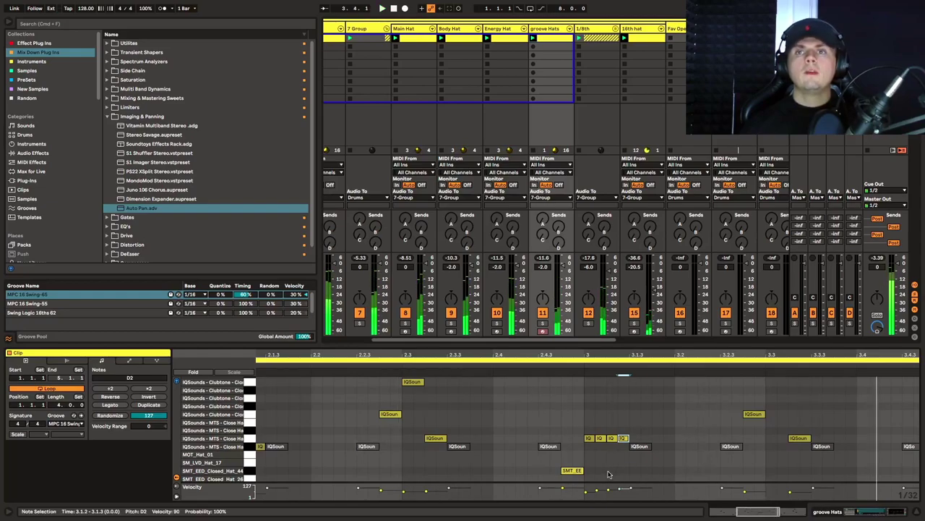
key("space")
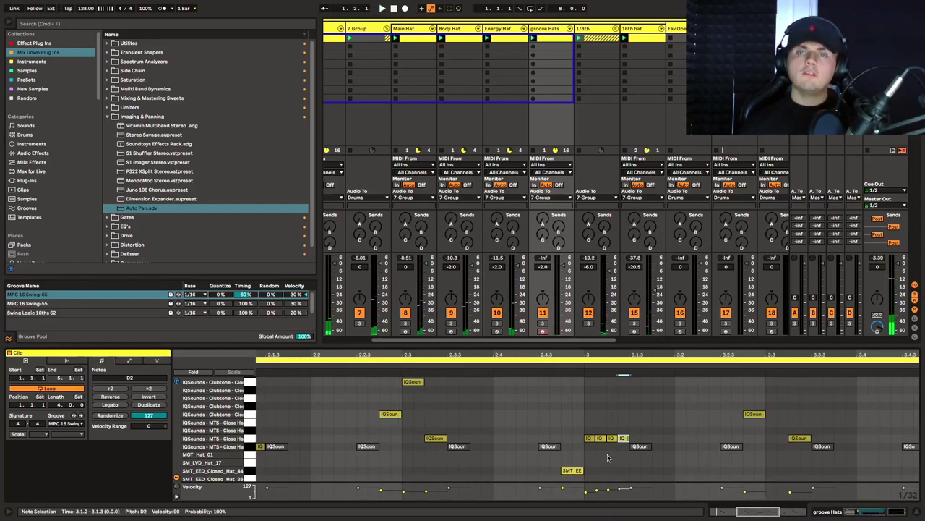
Move the four-note D2 roll from 3.1.1 to 4.1.1
left_click_drag(580, 448, 627, 428)
scroll(625, 423, "down", 2)
scroll(626, 424, "up", 2)
scroll(624, 435, "down", 3)
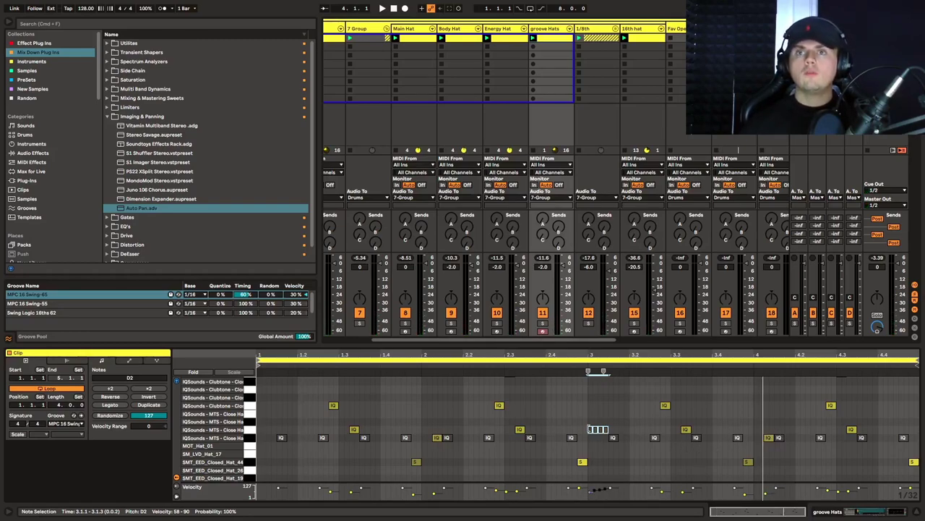
key("Right")
key("Right")
key("Right")
key("Right")
key("Right")
key("Right")
key("Right")
key("Right")
key("Right")
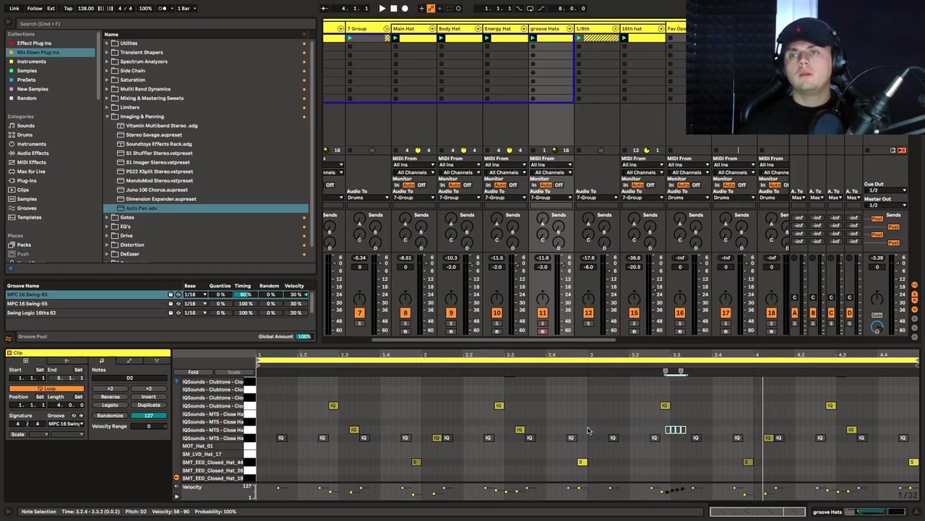
key("Right")
key("Right")
key("Right")
key("Right")
key("Right")
key("Right")
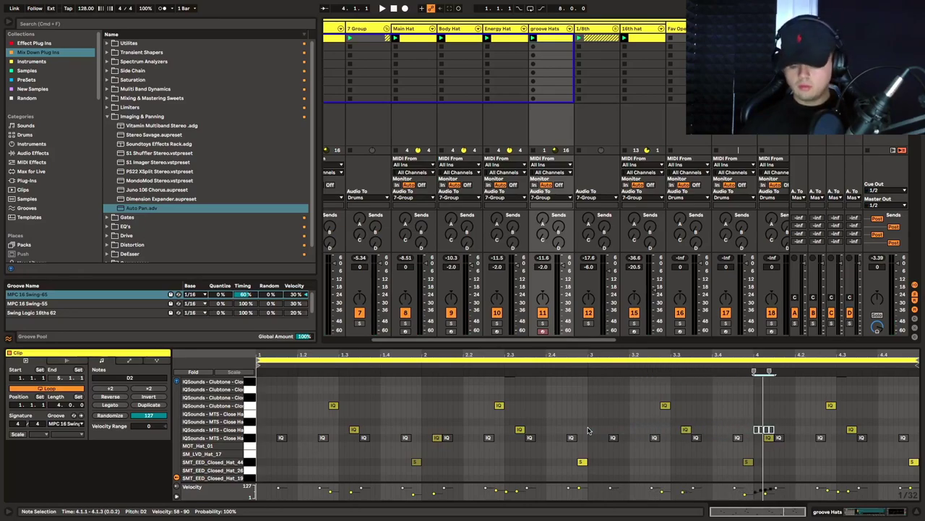
Deactivate the overlapping C#2 note at 4.1.2 and transpose the four-note roll at 4.1.1 up to B2
left_click(769, 439)
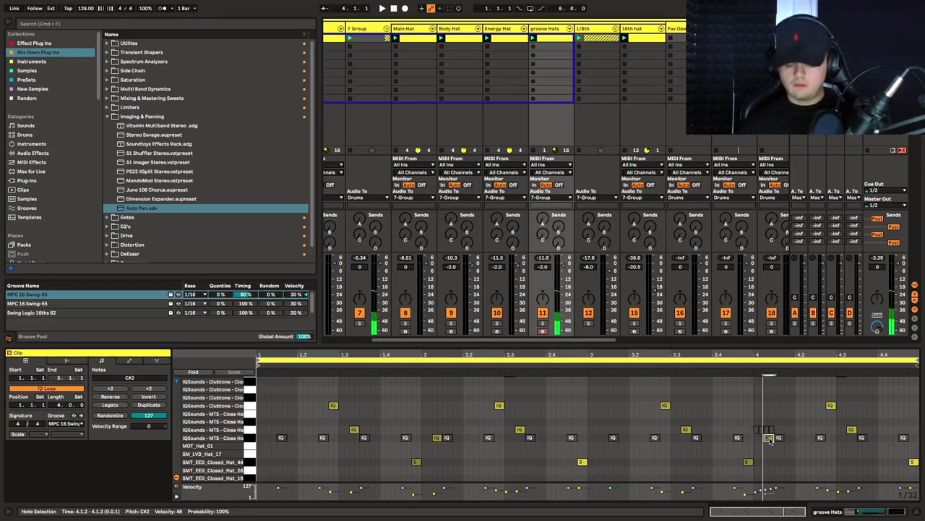
left_click_drag(741, 437, 784, 427)
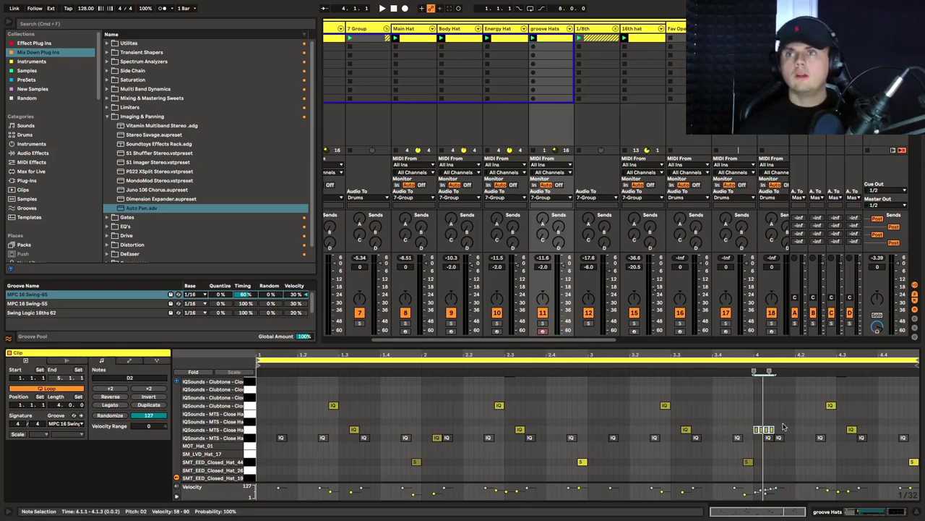
key("Up")
key("Up")
key("Up")
key("Up")
key("Up")
key("Up")
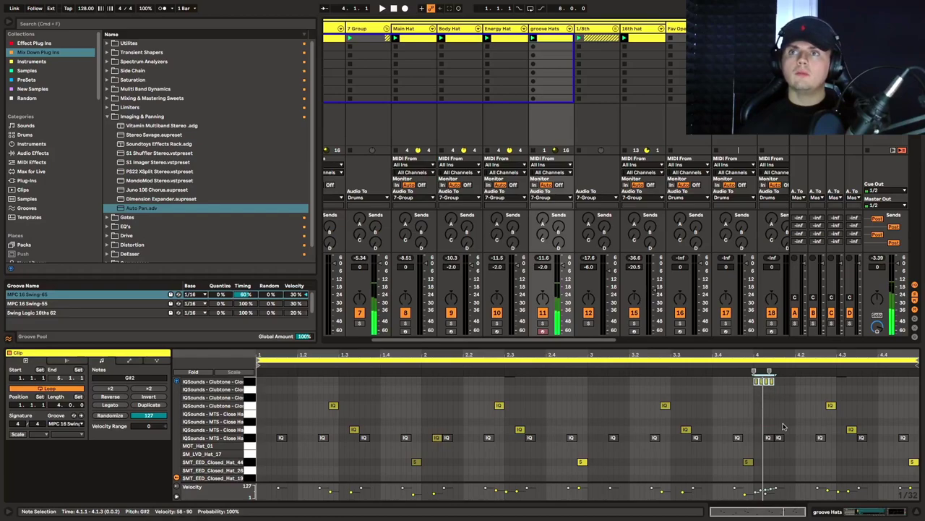
key("Up")
key("Up")
key("Up")
Play the loop and lower the B2 roll's velocities at 4.1.1 to between 9 and 15
key("space")
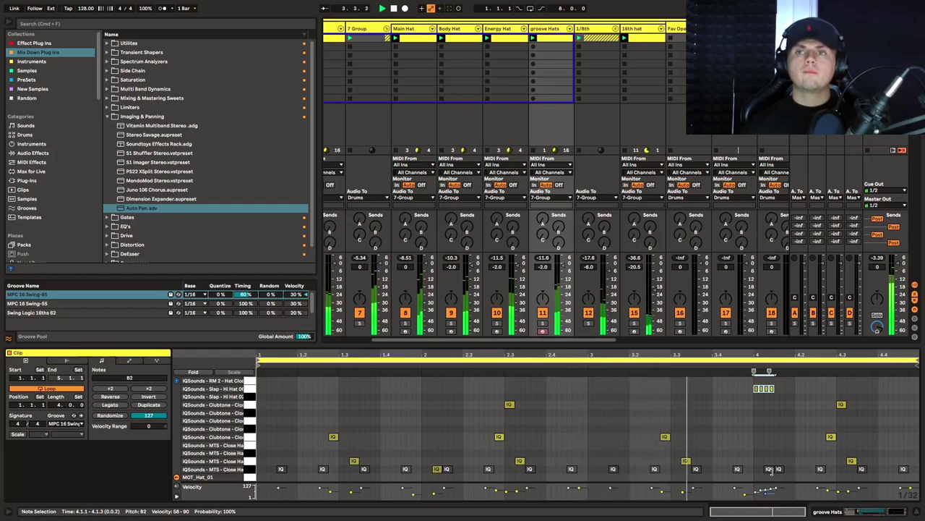
left_click(761, 494)
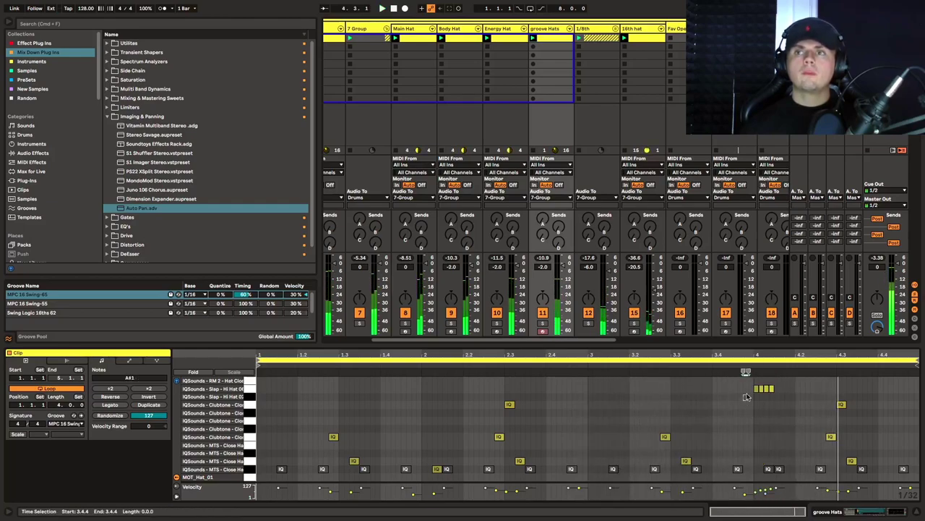
left_click_drag(761, 494, 765, 497)
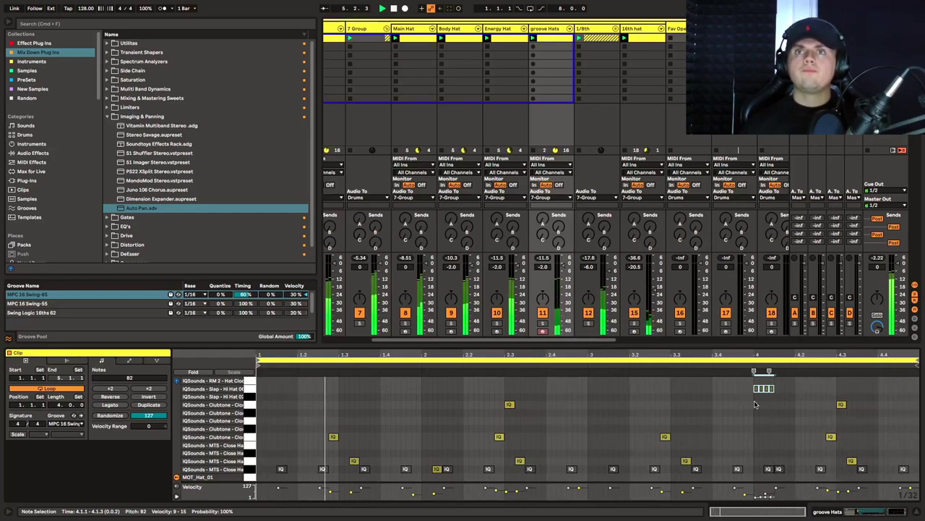
Stop playback, add the Stereo Savage preset after EQ Eight on the groove Hats track and set its effect mode to Split
key("space")
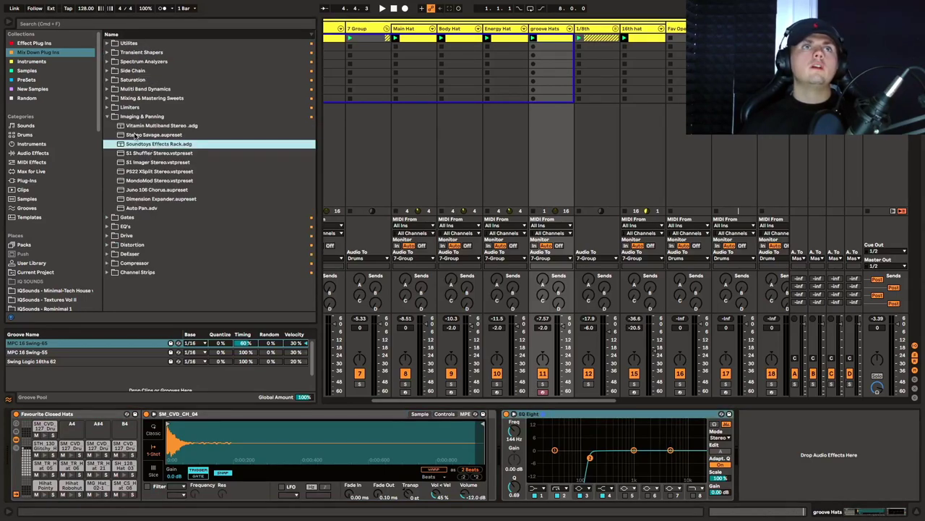
left_click(134, 136)
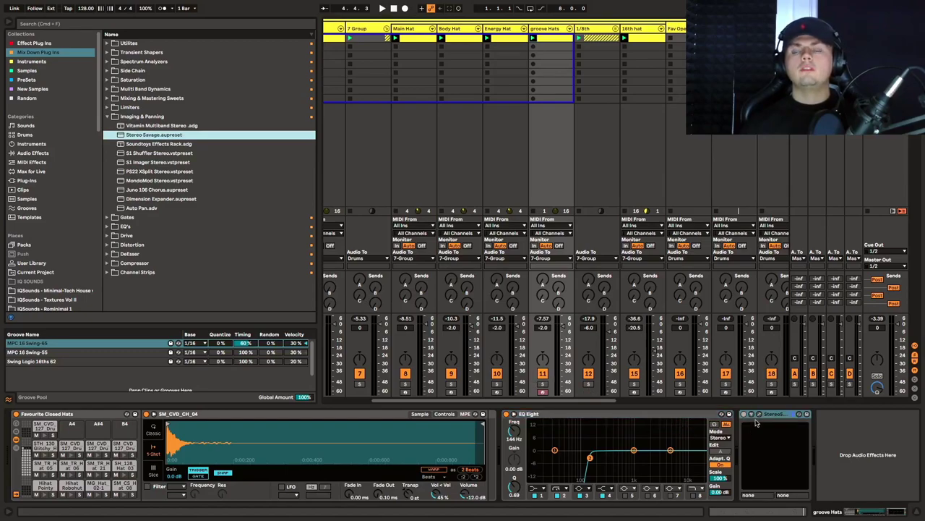
left_click(216, 117)
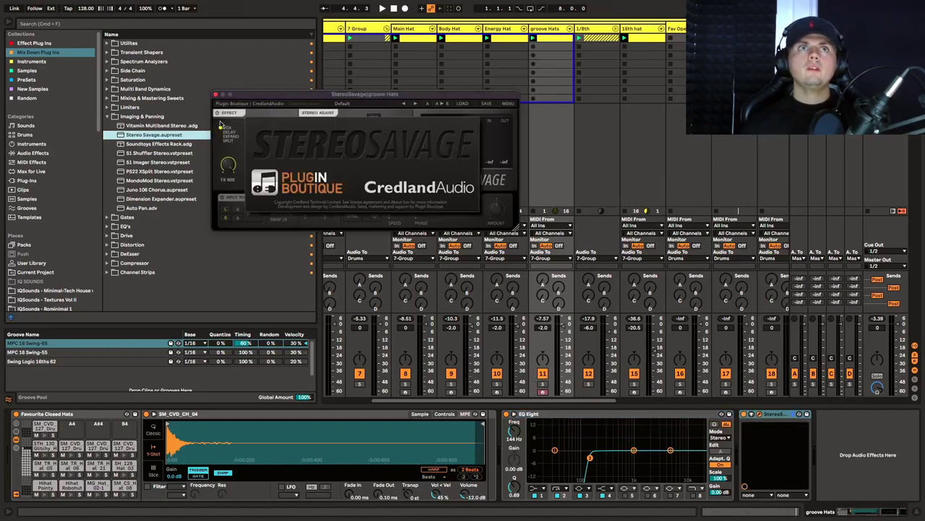
left_click(255, 145)
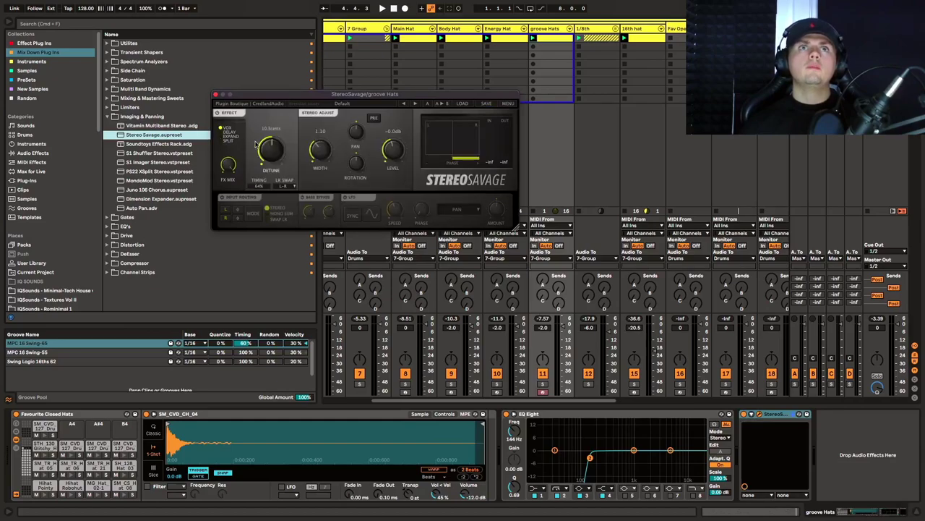
left_click(227, 141)
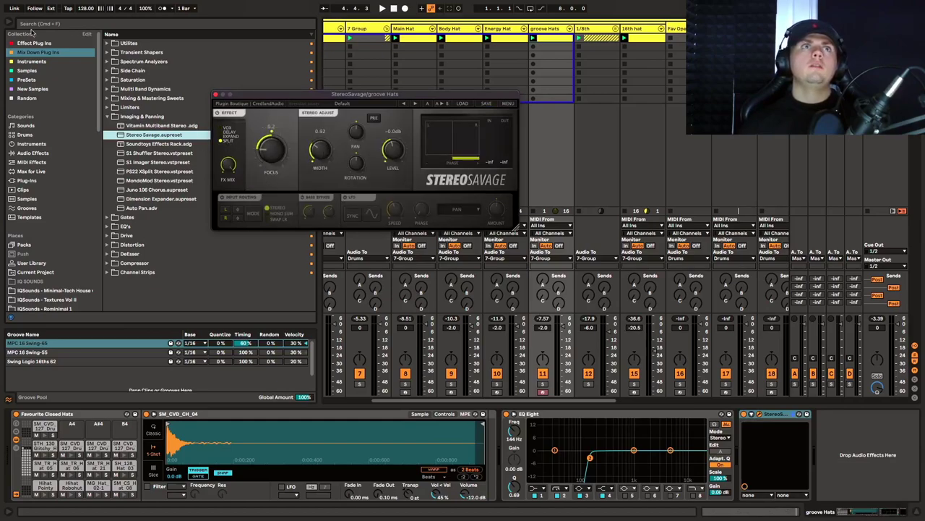
Add the KickStart side-chain preset after Stereo Savage on the groove Hats track and set its mix to 36%
left_click(107, 71)
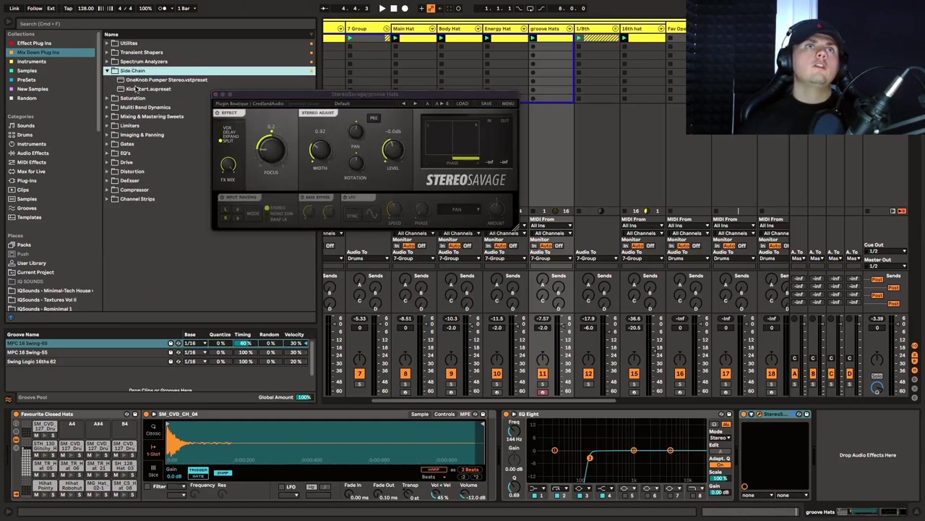
left_click(135, 88)
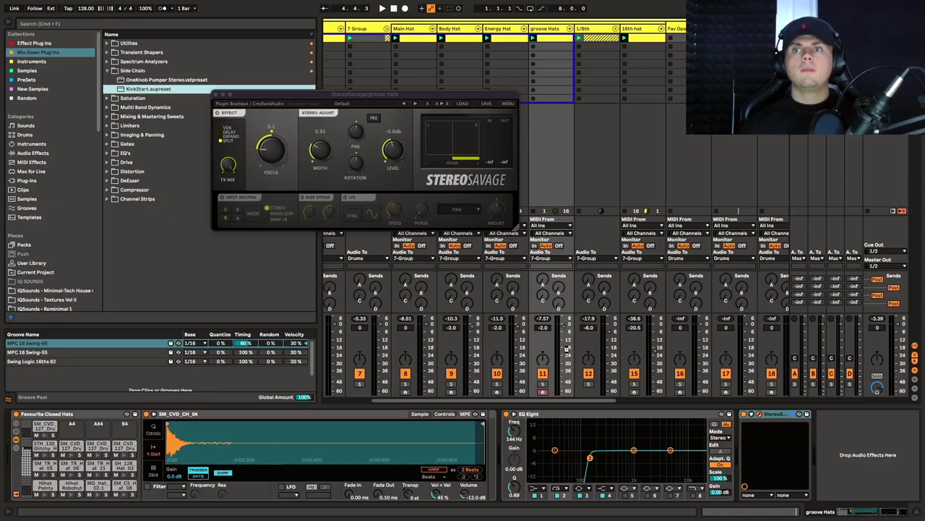
left_click_drag(848, 444, 843, 449)
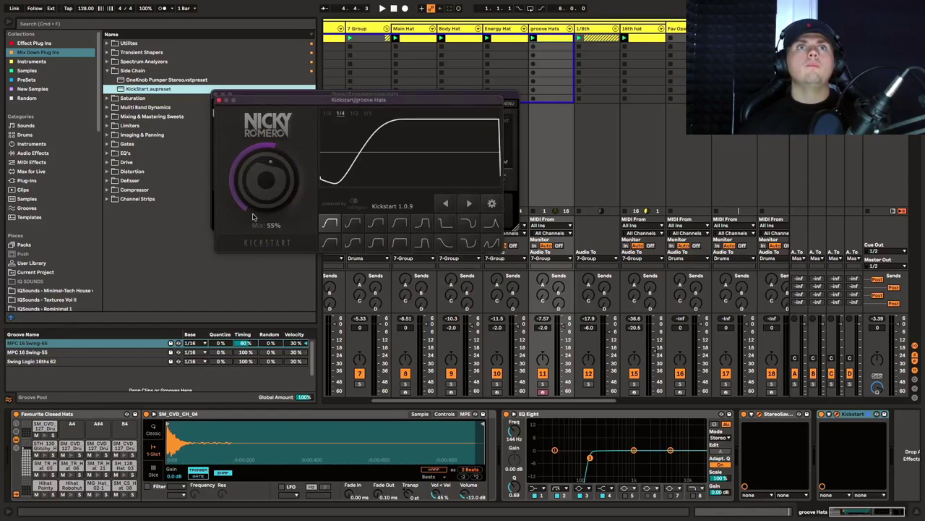
left_click_drag(253, 228, 252, 232)
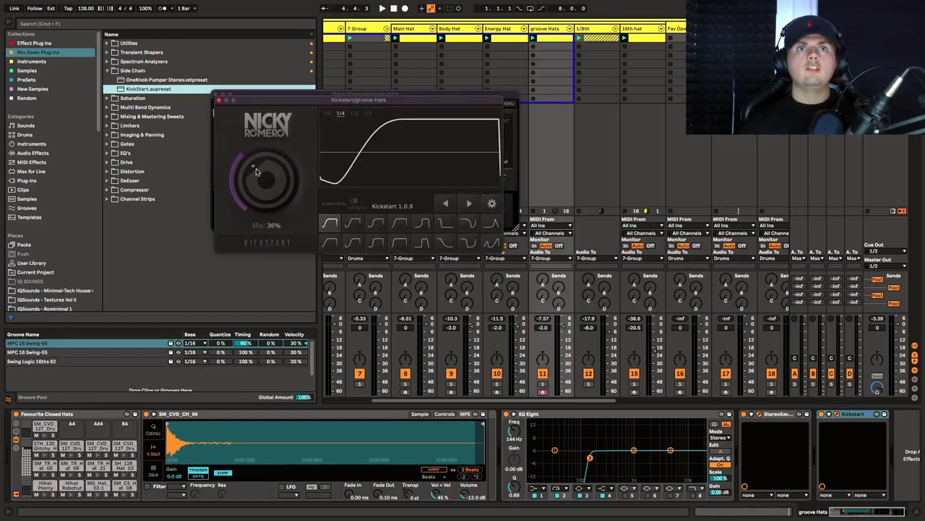
left_click(219, 100)
Play the loop and lower the groove Hats volume to -7.0 dB and the 1/8th volume to -8.5 dB
key("space")
left_click_drag(543, 328, 543, 338)
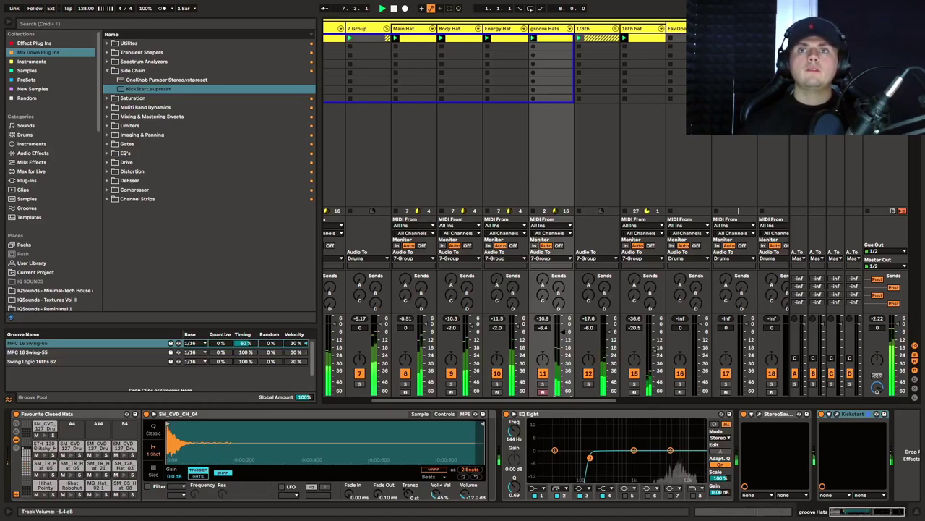
left_click_drag(588, 328, 588, 345)
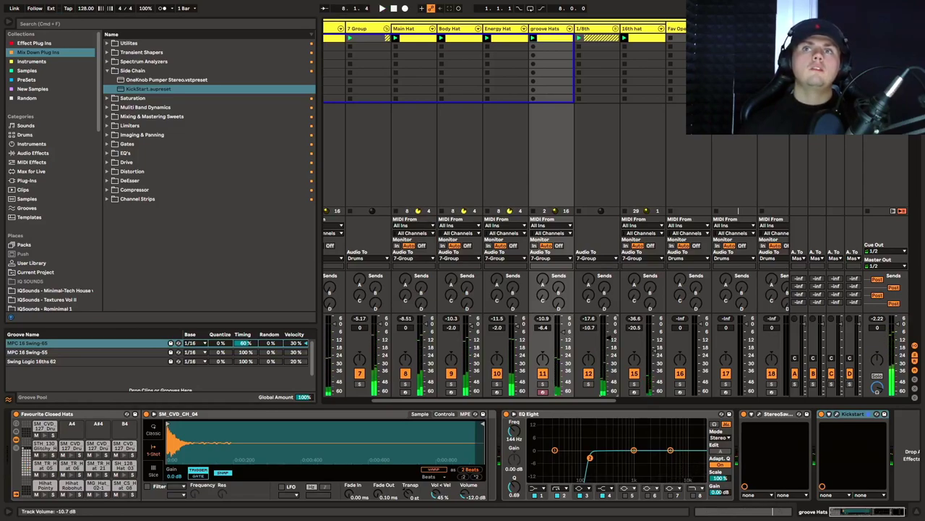
scroll(573, 340, "left", 3)
scroll(573, 340, "right", 2)
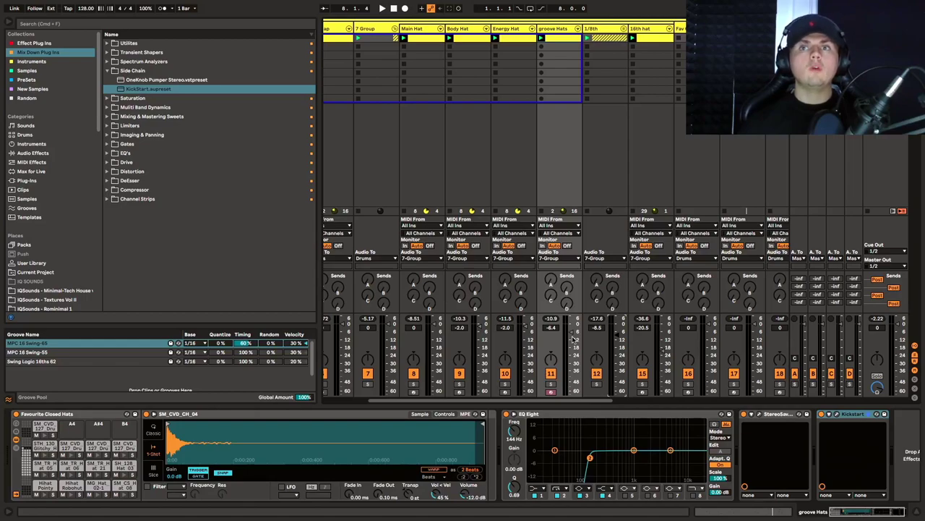
scroll(659, 160, "right", 1)
scroll(571, 51, "right", 1)
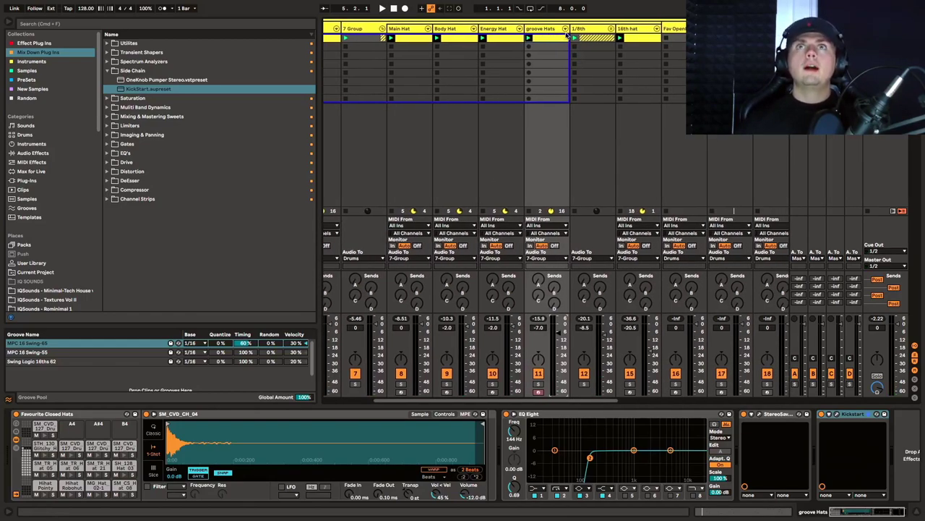
Rename the 7 Group track as Hats
left_click(371, 30)
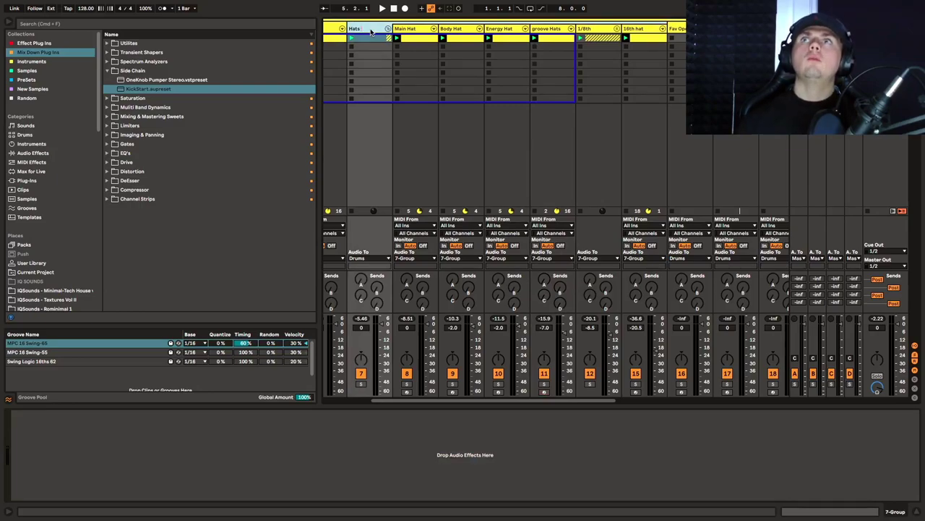
key("Return")
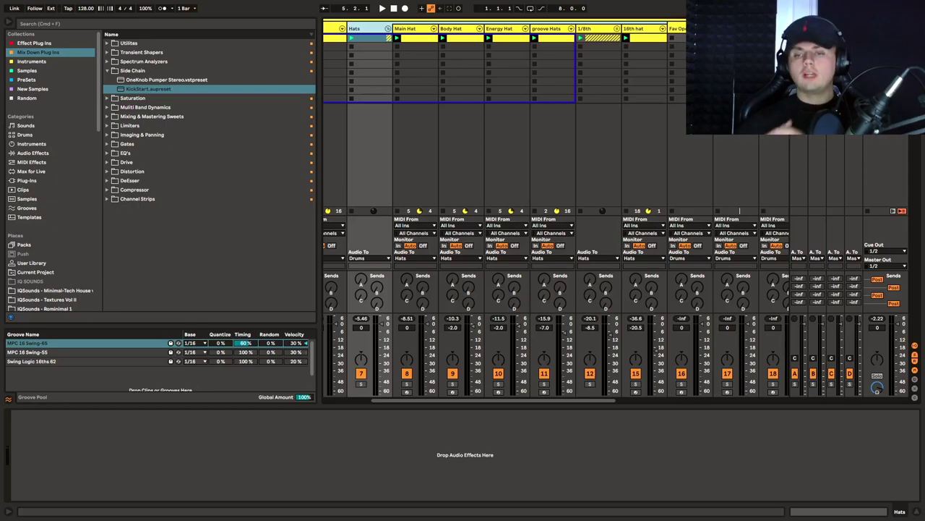
Create a one-bar clip on the Fav OpenHat track with SM_LVD_Ride_02 notes at 1.1.3, 1.2.3, 1.3.3 and 1.4.3
left_click(672, 37)
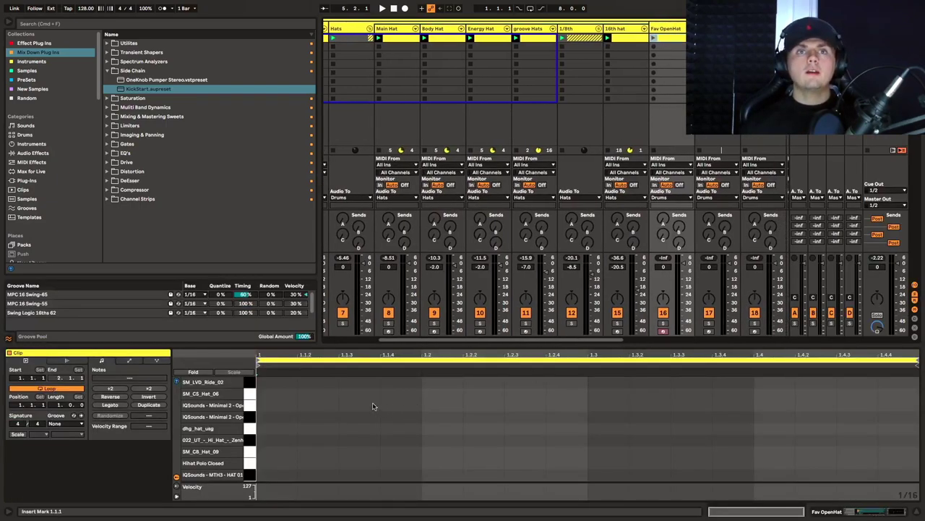
double_click(359, 382)
double_click(525, 381)
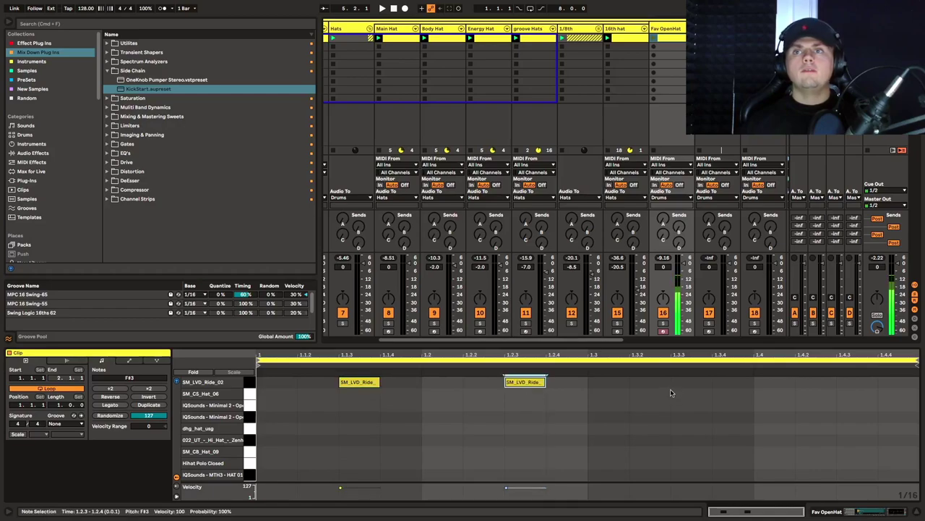
double_click(683, 382)
double_click(849, 381)
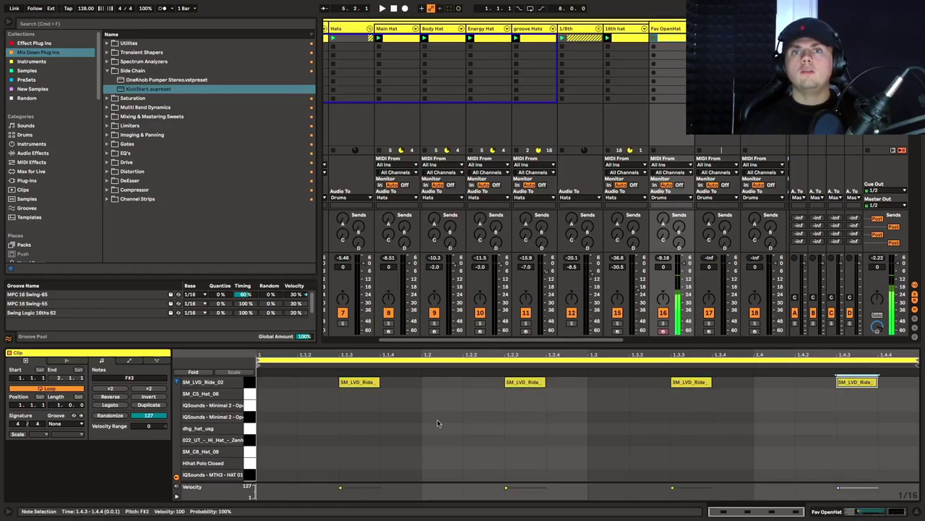
Launch the Fav OpenHat clip and audition lower sounds for its four off-beat notes, transposing them together down to F2
left_click_drag(333, 415, 920, 365)
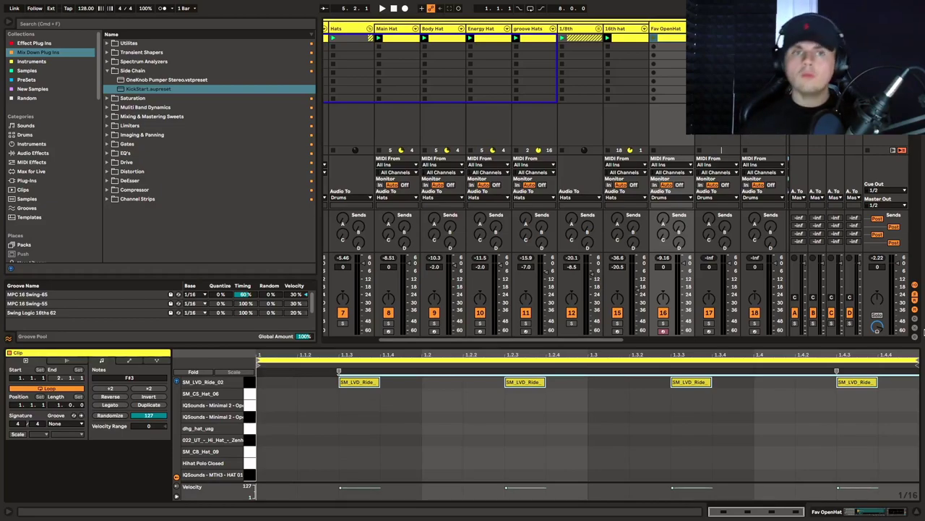
key("Down")
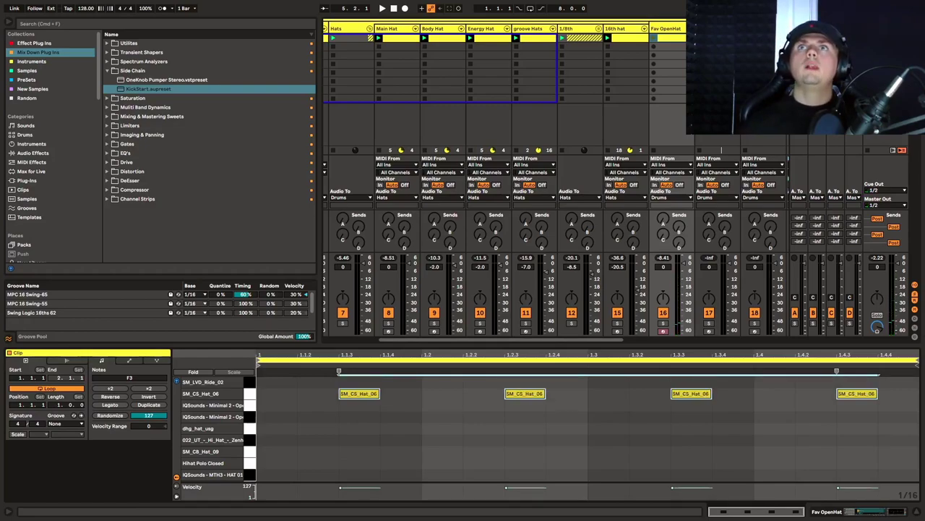
left_click(654, 39)
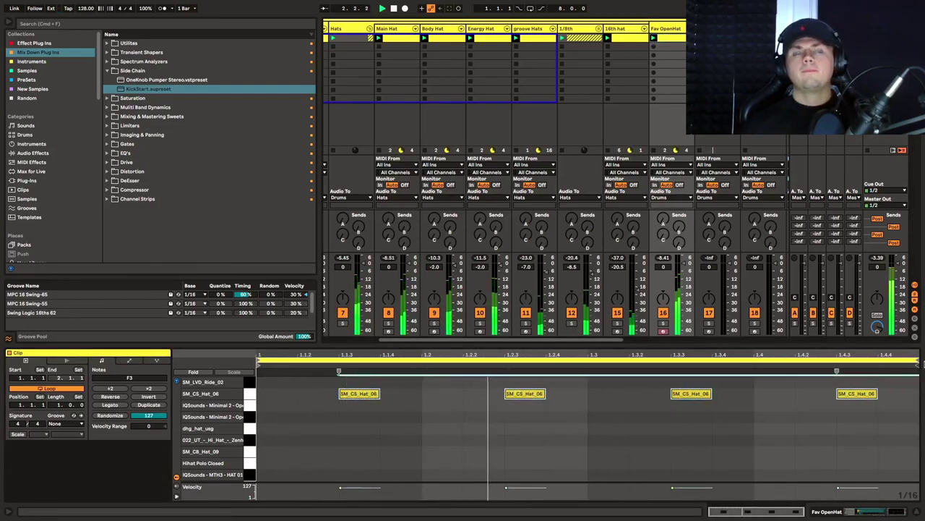
key("Down")
key("Down")
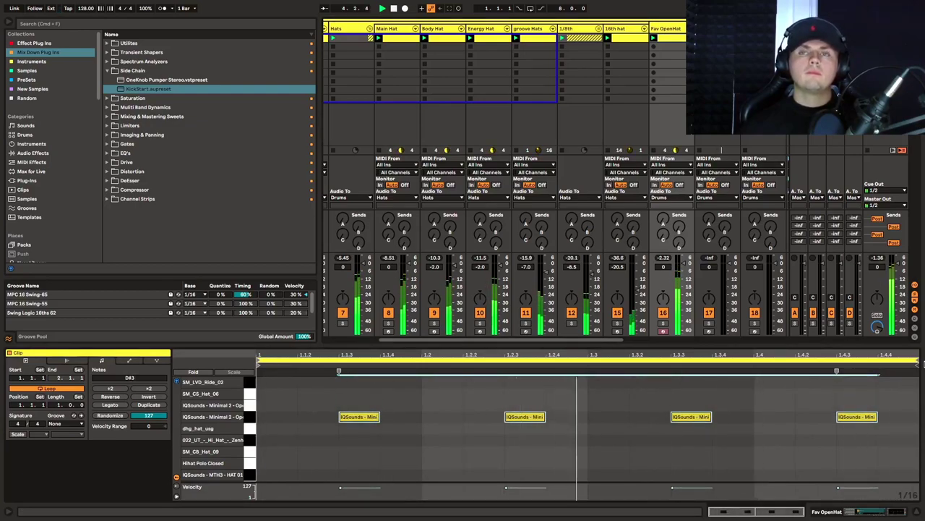
key("Down")
key("Down")
key("Down")
key("Down")
key("Down")
key("Down")
key("Down")
key("Down")
key("Down")
key("Down")
key("Down")
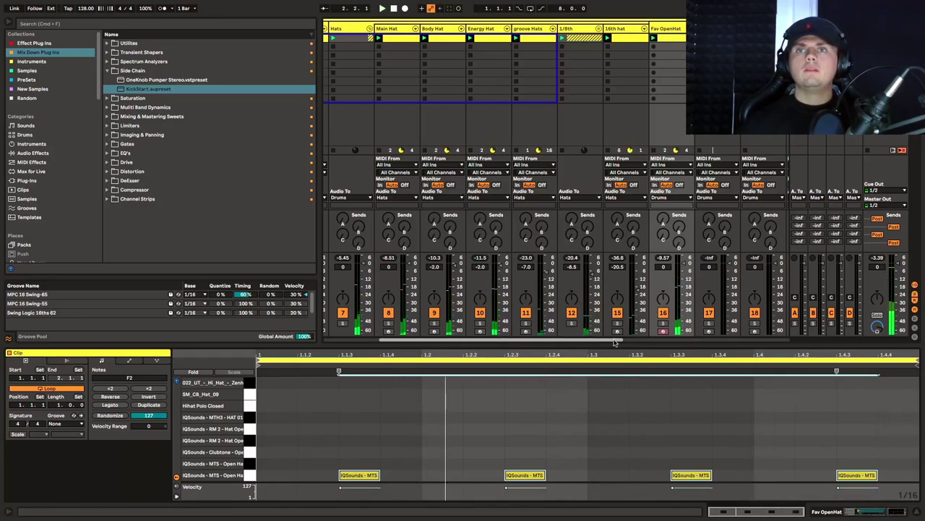
Enlarge the note editor, duplicate the open-hat pattern to a two-bar loop and play it
left_click_drag(613, 345, 611, 302)
left_click(149, 363)
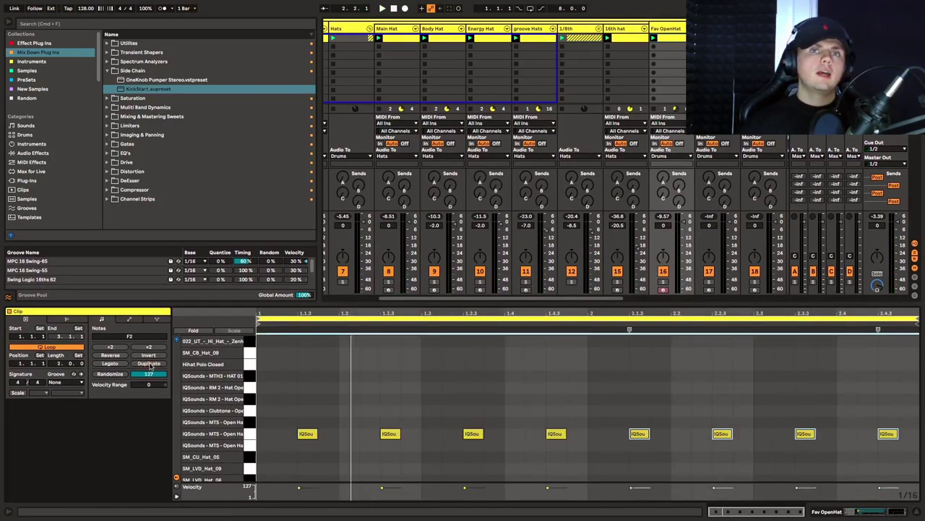
left_click(354, 436)
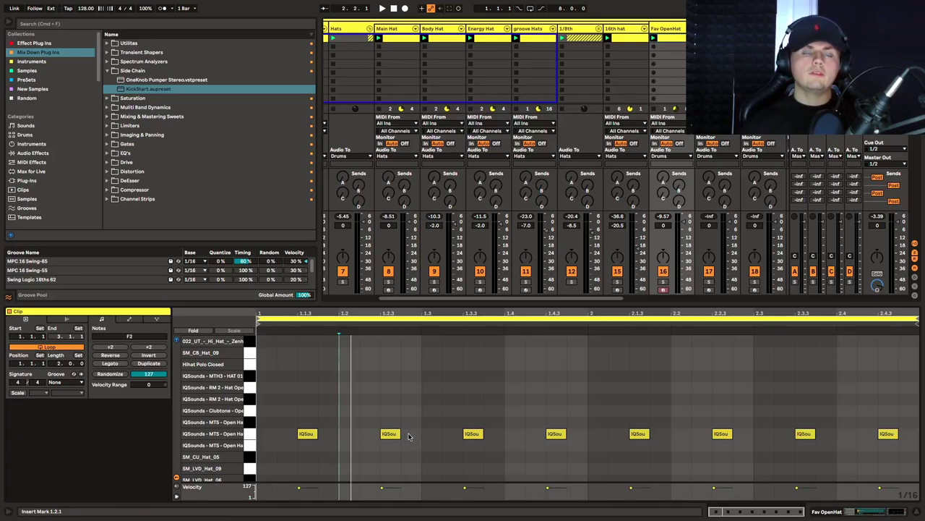
key("space")
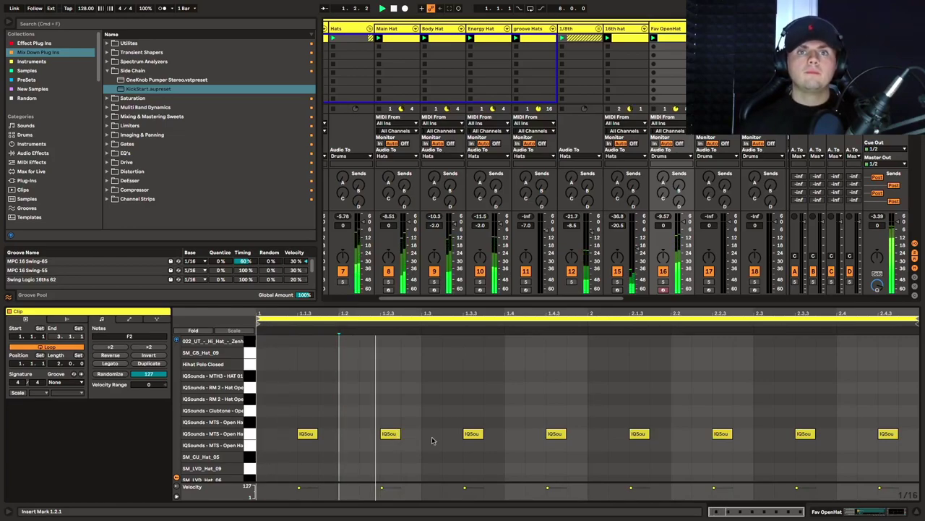
Add an F2 note at 1.3.2 with velocity 43 and apply the MPC 16 Swing-65 groove to the open-hat clip
double_click(454, 434)
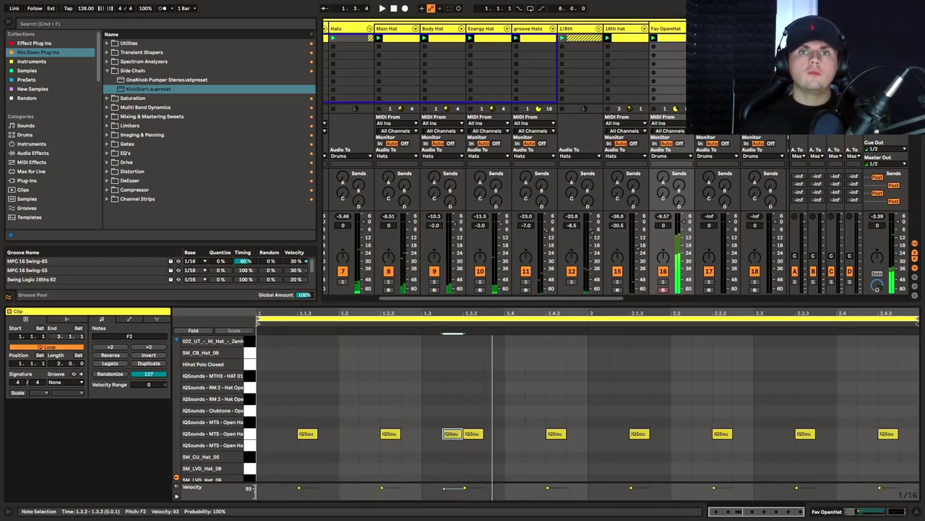
left_click_drag(29, 261, 65, 381)
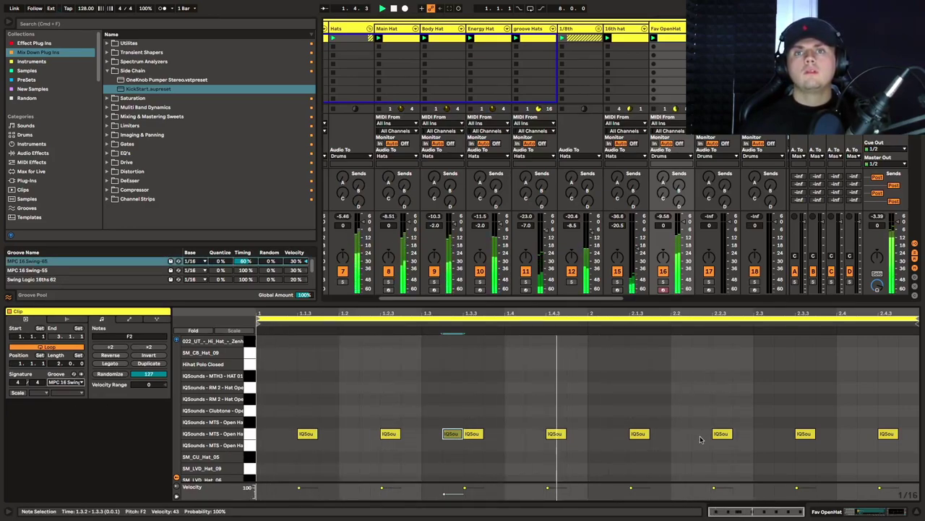
Add softer F2 notes at 2.2.1 with velocity 62 and at 2.3.2 with velocity 52
double_click(680, 433)
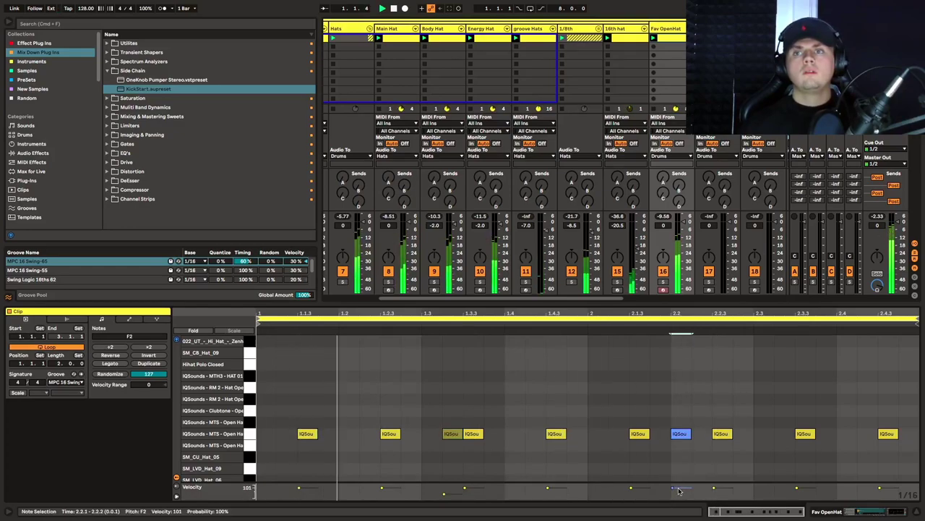
left_click_drag(685, 496, 687, 493)
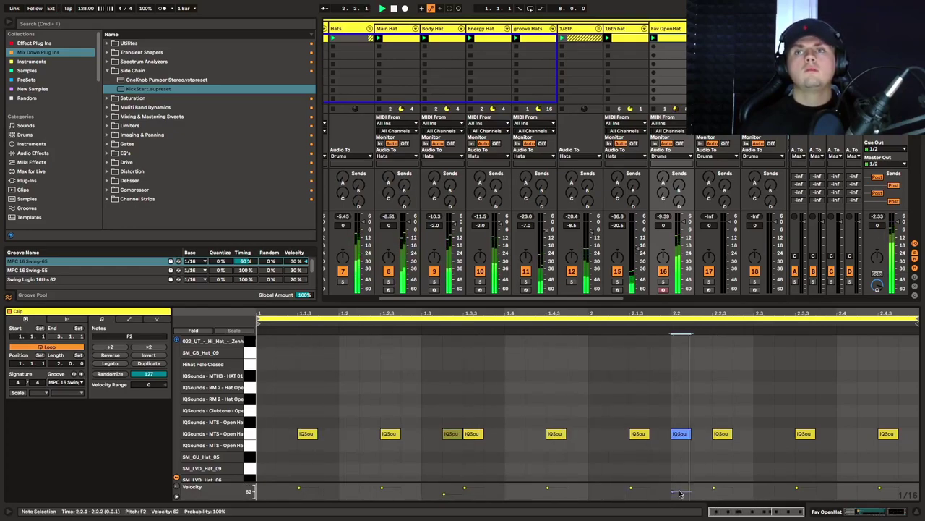
double_click(825, 433)
left_click_drag(825, 487, 825, 492)
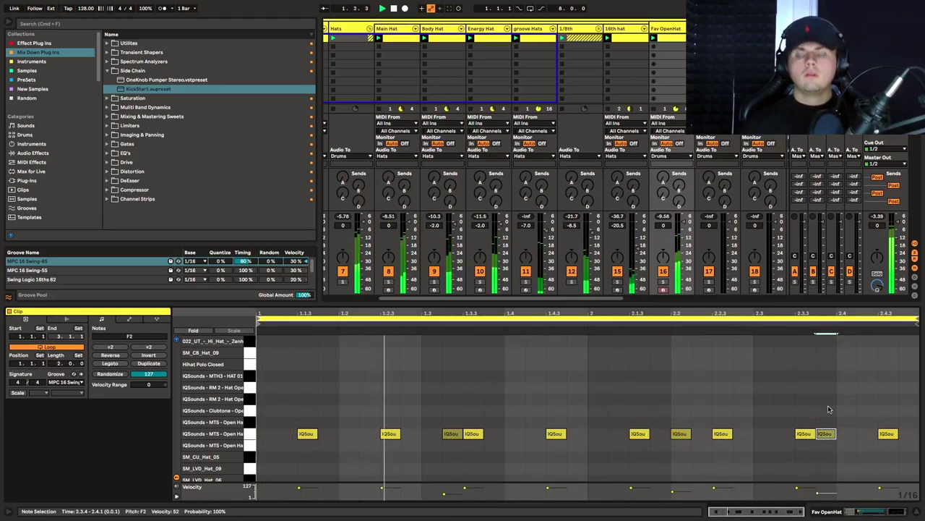
key("Left")
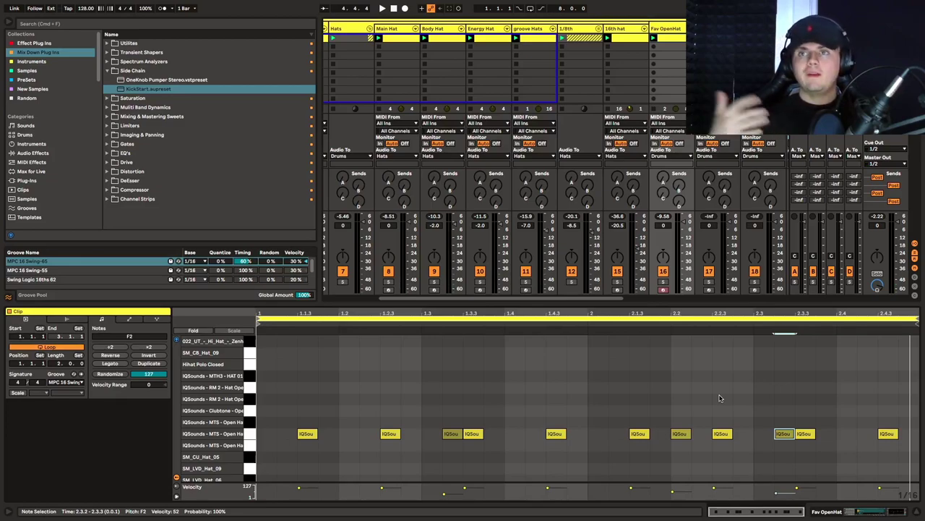
Add an F#2 note at 2.2.4 in the open-hat clip and audition it against the neighbouring F2 note
double_click(751, 422)
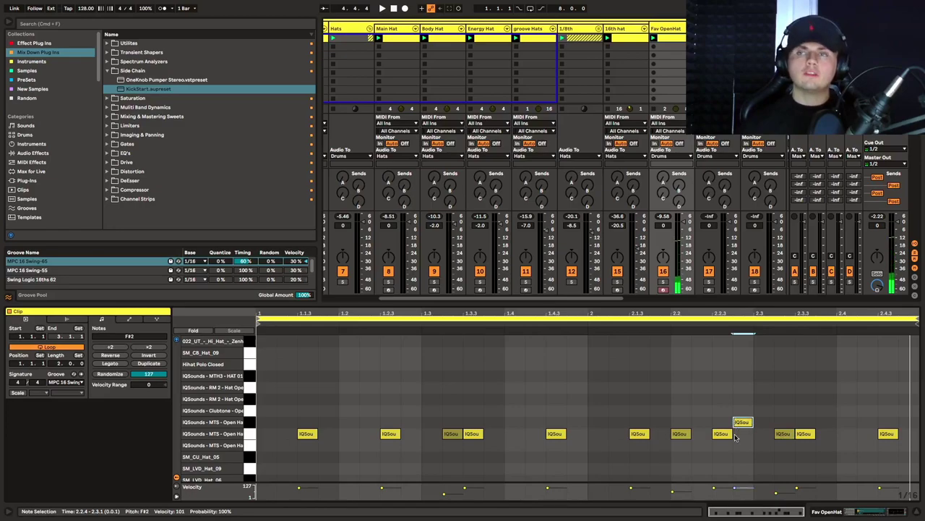
left_click_drag(709, 447, 720, 424)
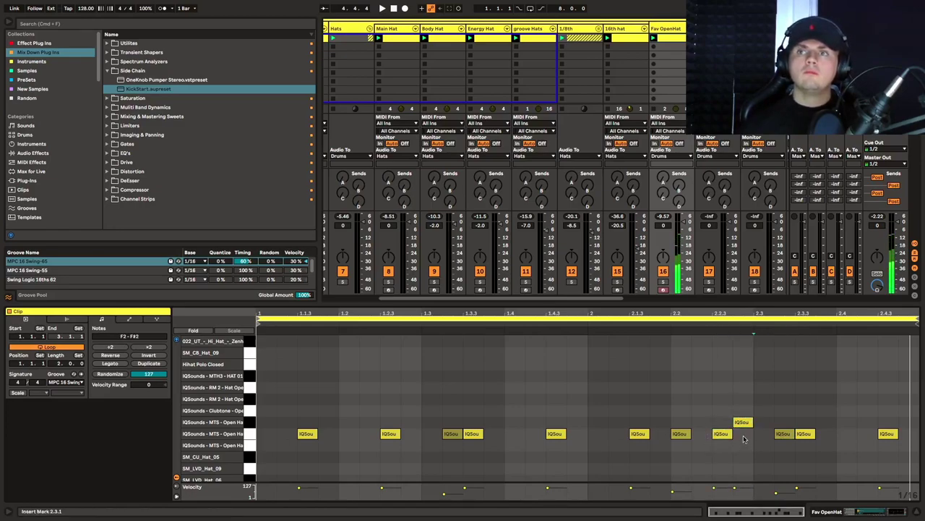
left_click(744, 422, "shift")
left_click(729, 436, "shift")
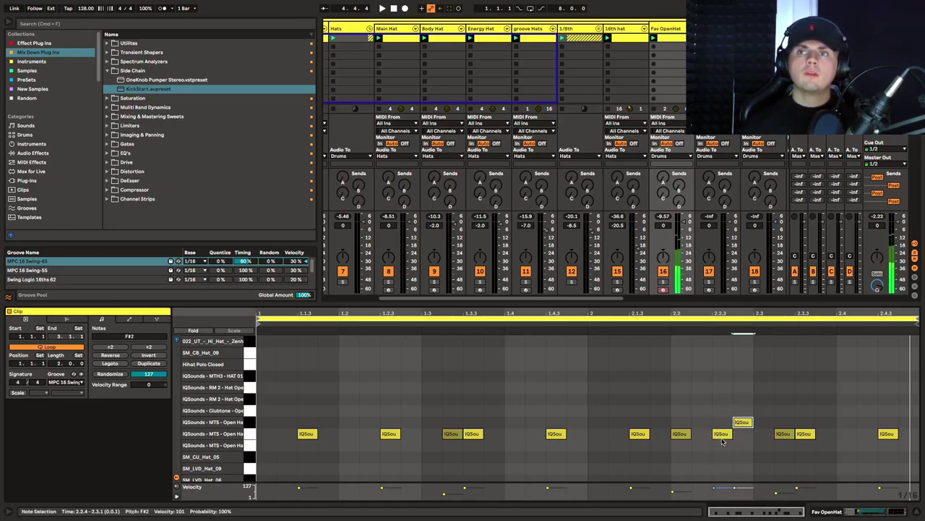
left_click(749, 421)
left_click(722, 435)
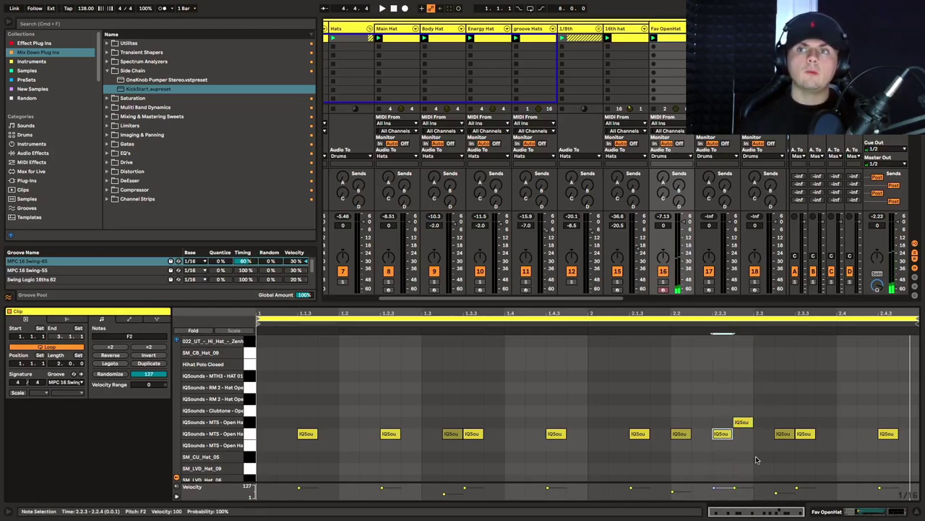
Move the F#2 note to 2.4.2 during playback and duplicate the pattern to a four-bar loop
left_click_drag(748, 424, 907, 427)
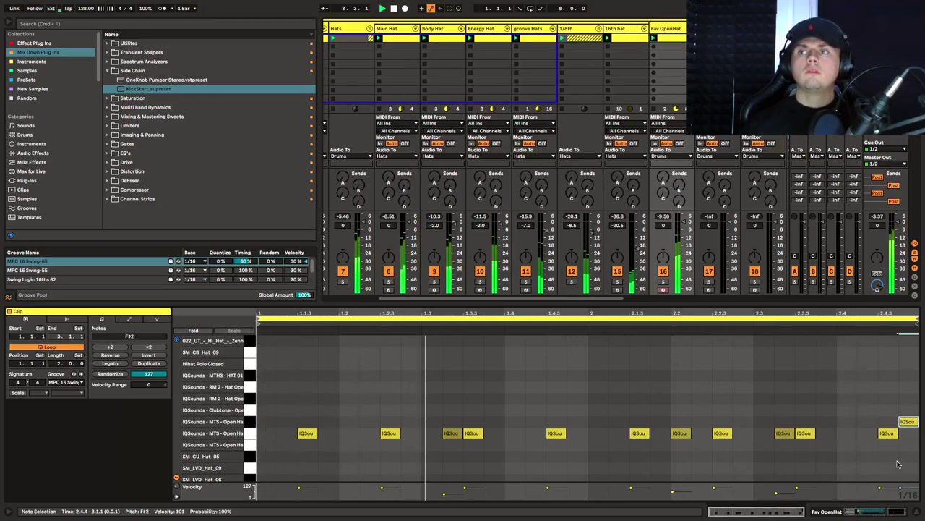
left_click_drag(909, 429, 864, 428)
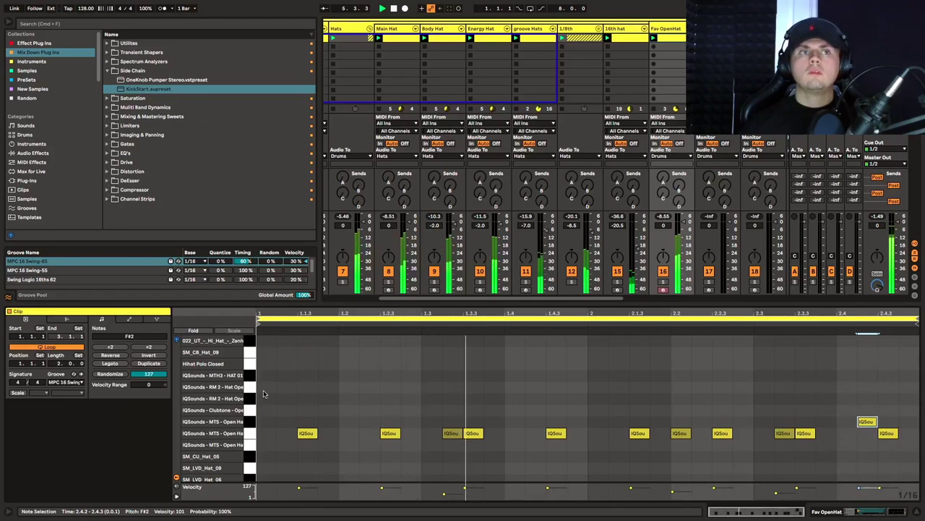
left_click(150, 363)
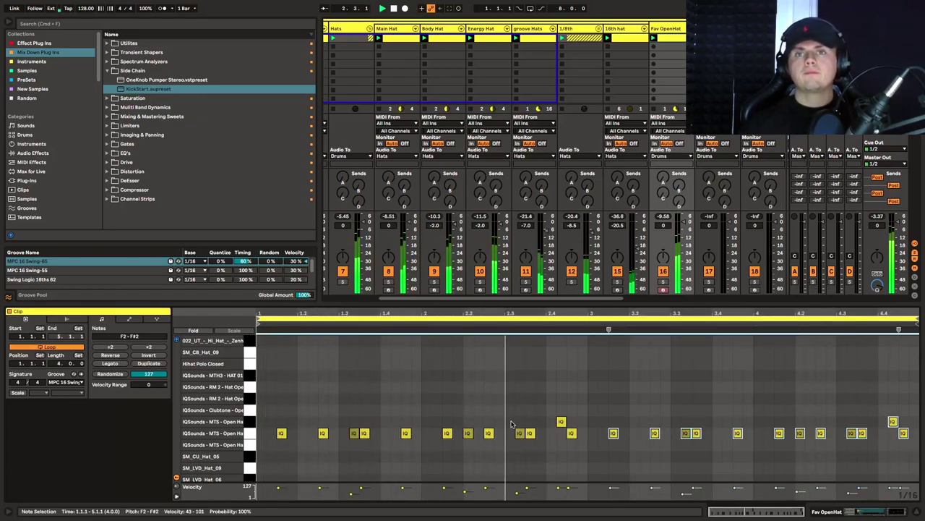
Soften the F#2 note at 2.4.2 to a velocity of about 82 and audition the adjacent open-hat sounds
left_click(561, 421)
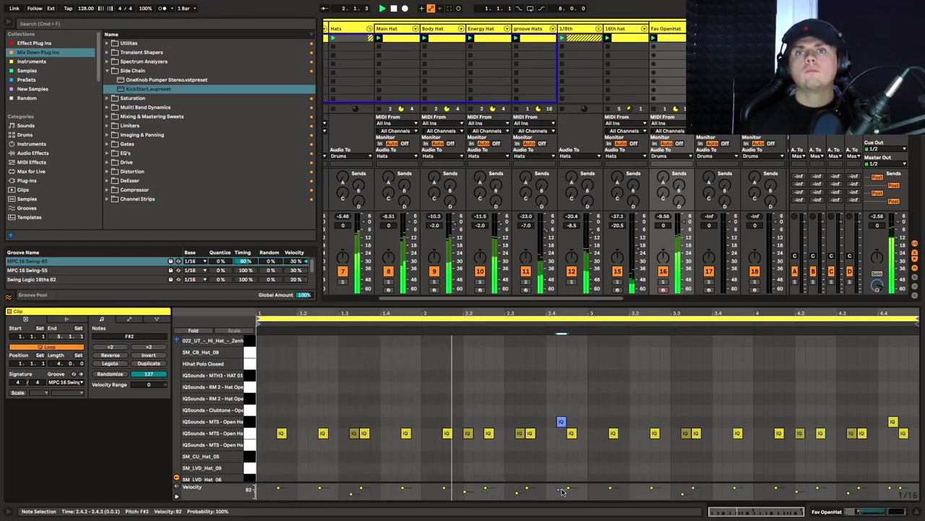
left_click_drag(562, 491, 601, 490)
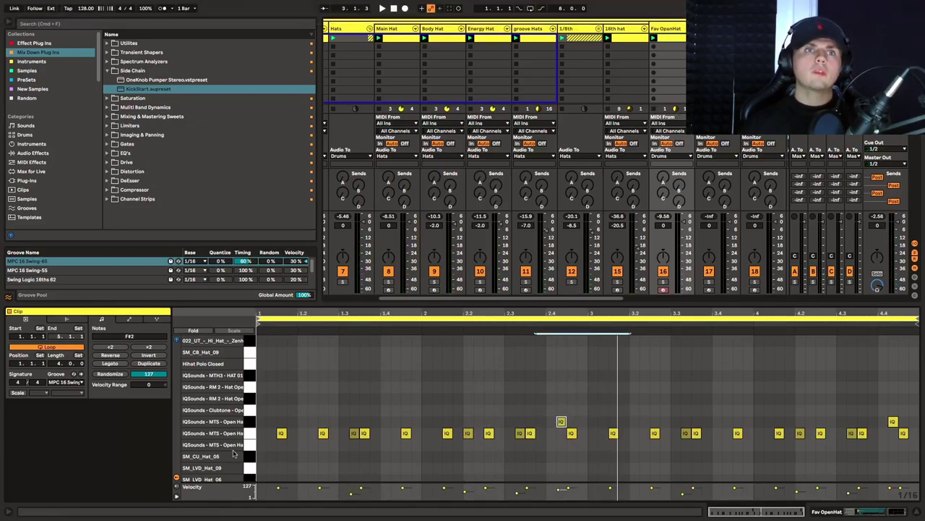
left_click(247, 414)
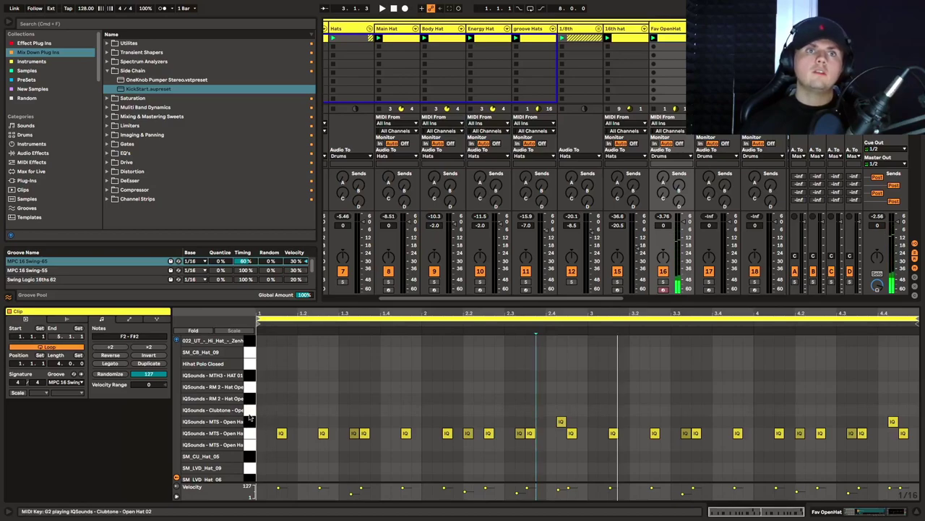
left_click(250, 420)
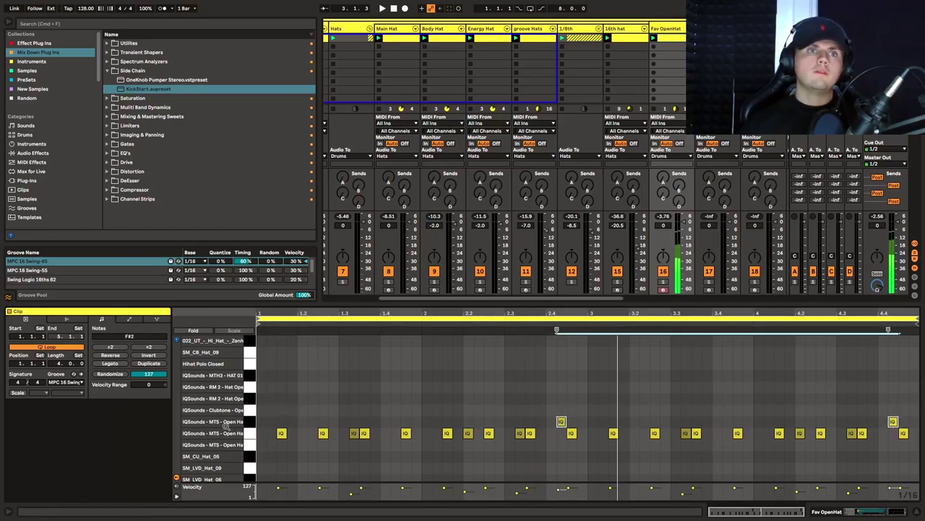
left_click(248, 422)
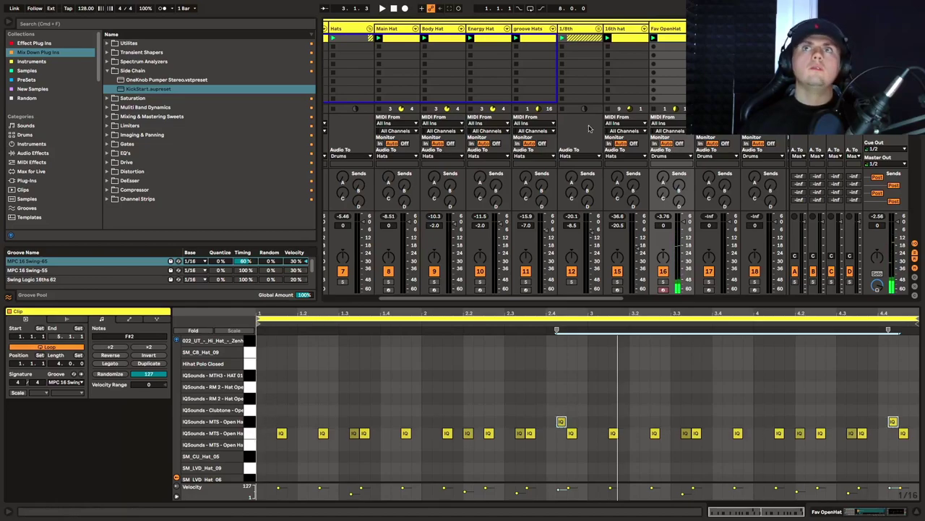
Open the F#2 open-hat pad in the Favourite Open Hats rack and pan its sample to 20L
left_click(655, 33)
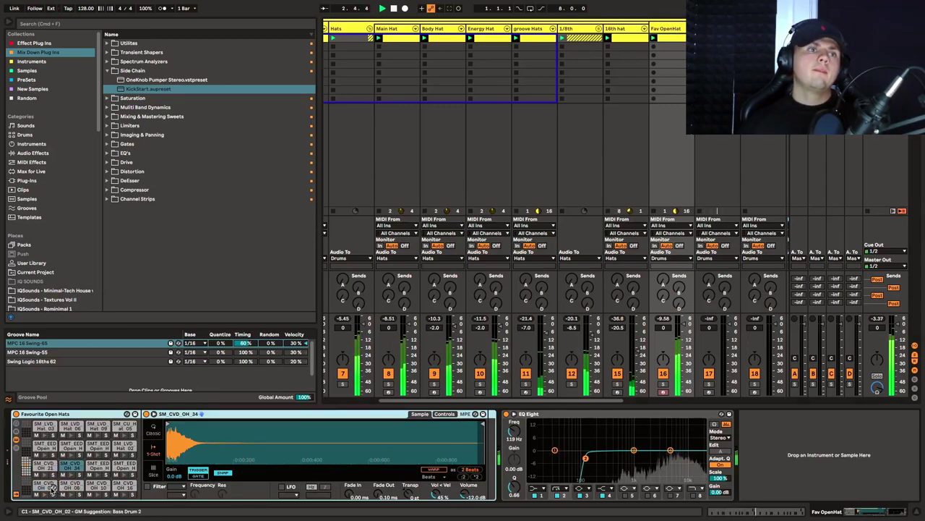
left_click(25, 457)
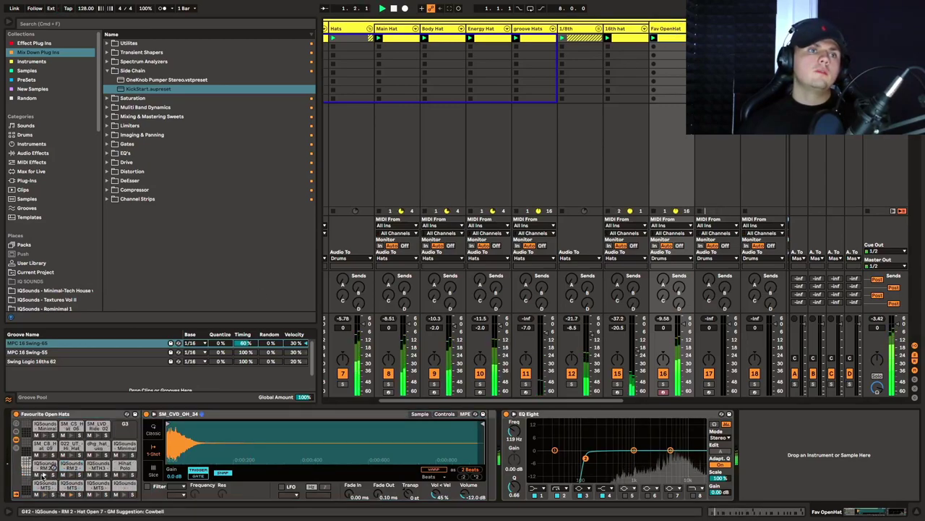
left_click(98, 488)
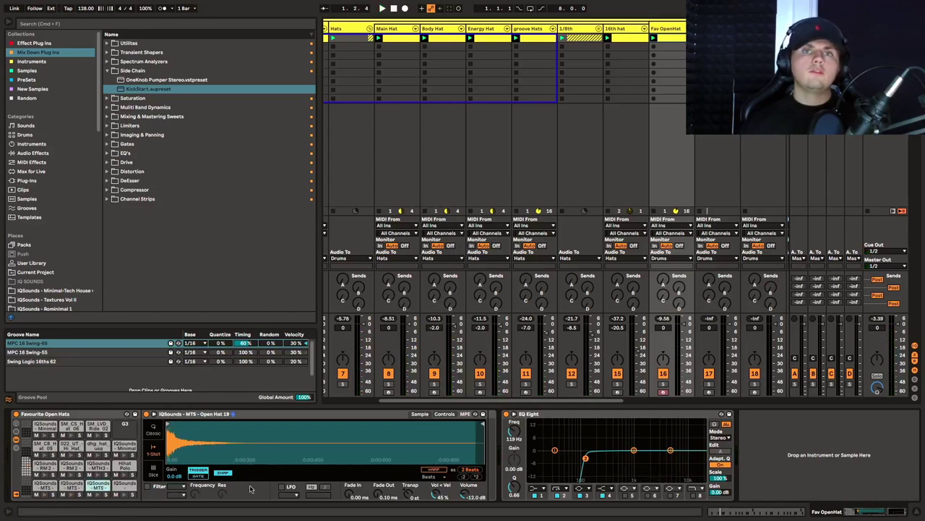
left_click(444, 413)
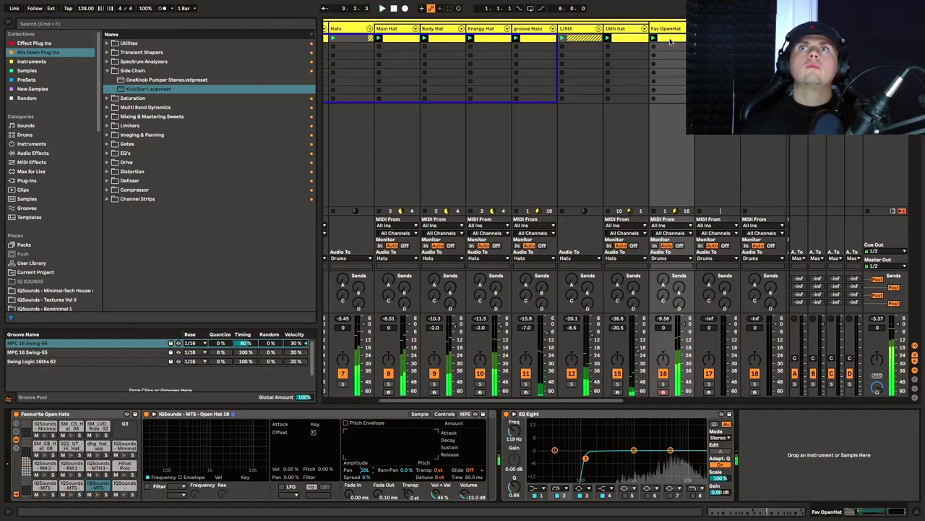
Soften the F#2 notes and transpose the one at 4.4.2 down to D2, with velocity 80
key("shift+Tab")
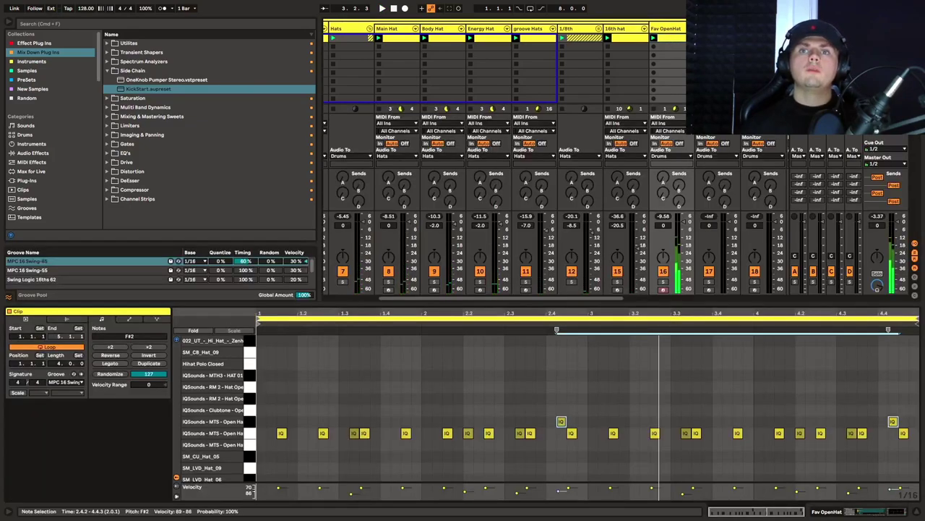
left_click_drag(845, 417, 893, 421)
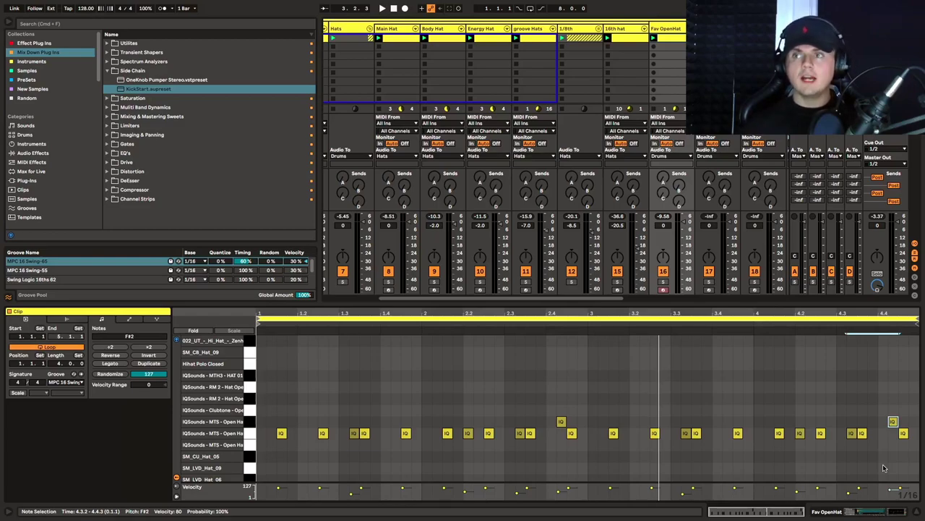
key("Down")
key("Down")
key("Down")
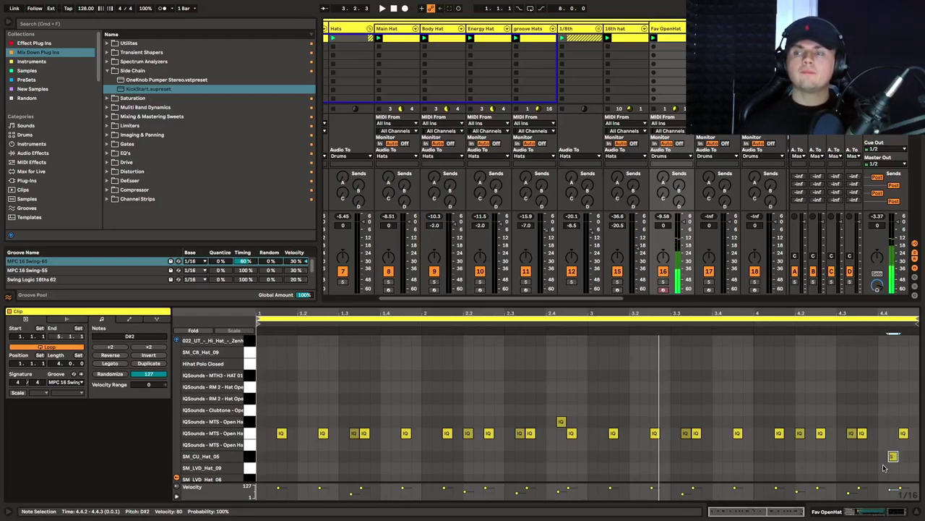
key("Down")
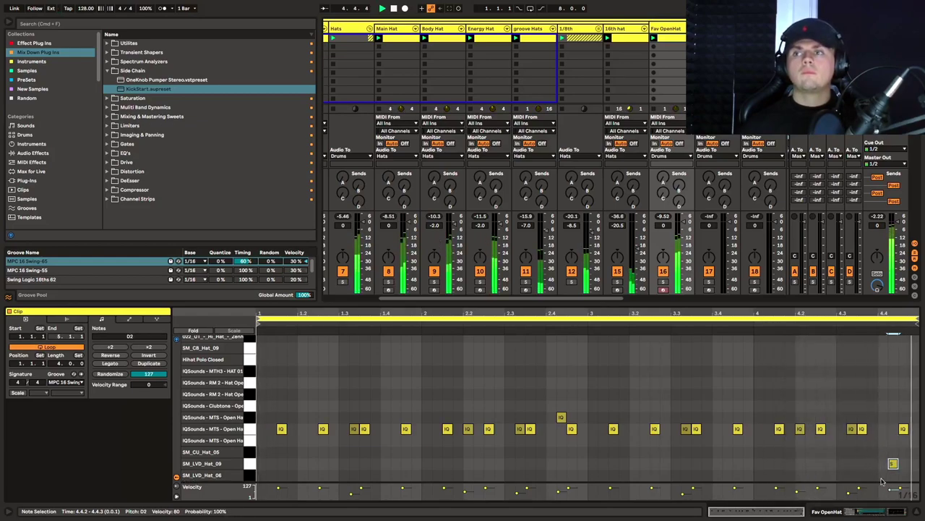
Open the SM_LVD_Hat_09 pad in the Favourite Open Hats rack, pan its sample to 41R and play the groove
left_click(679, 30)
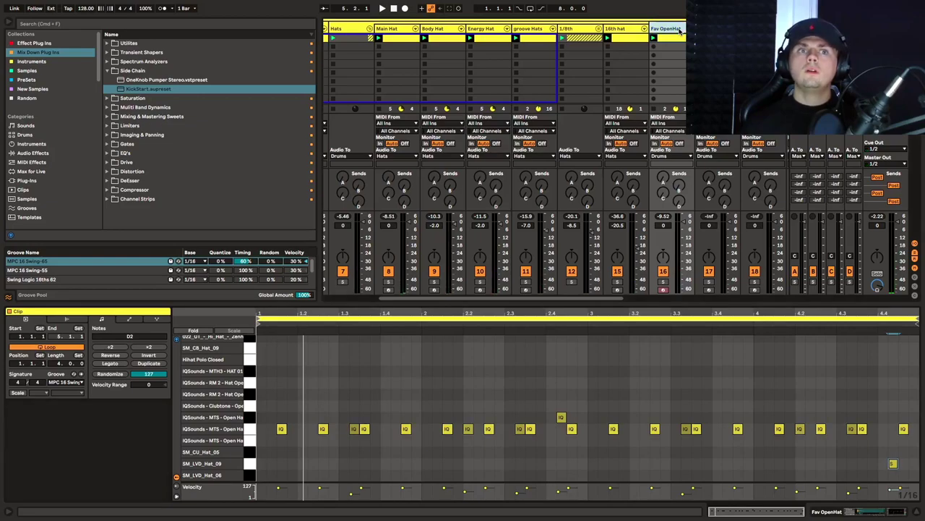
left_click(20, 445)
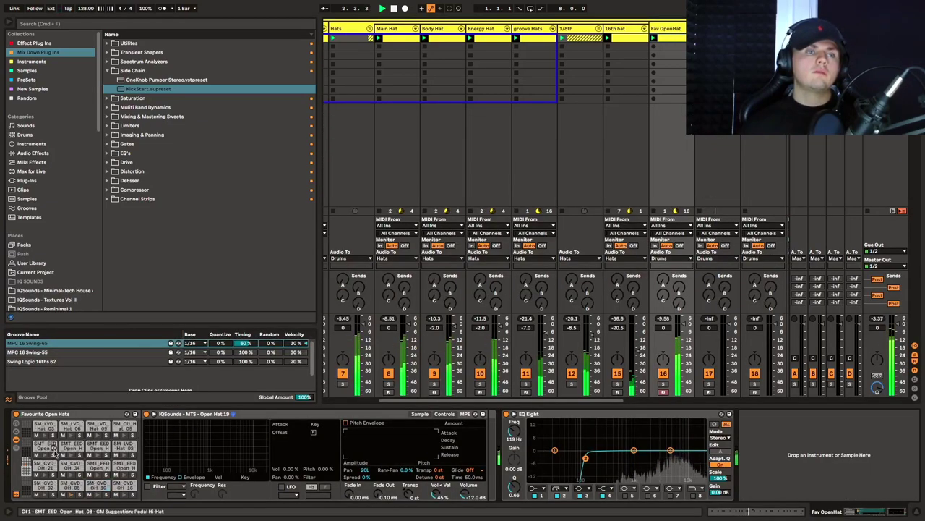
left_click(72, 427)
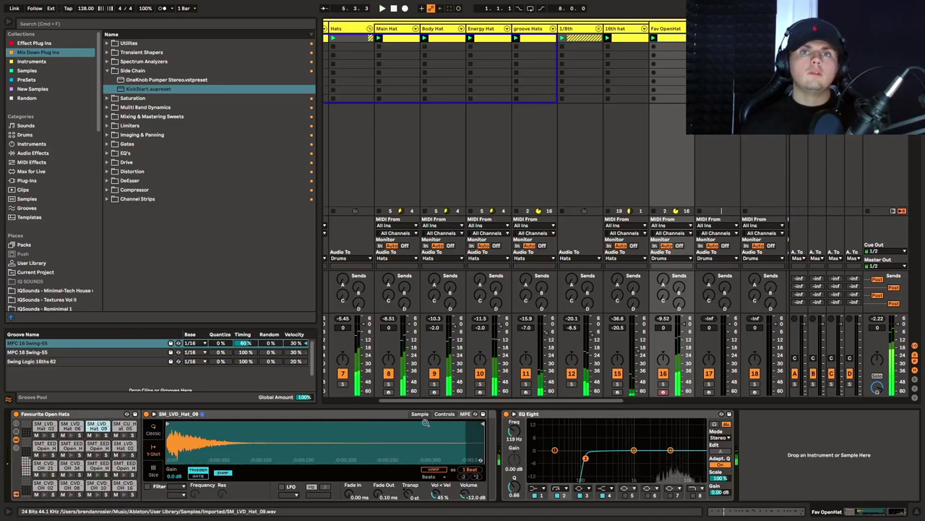
left_click(445, 413)
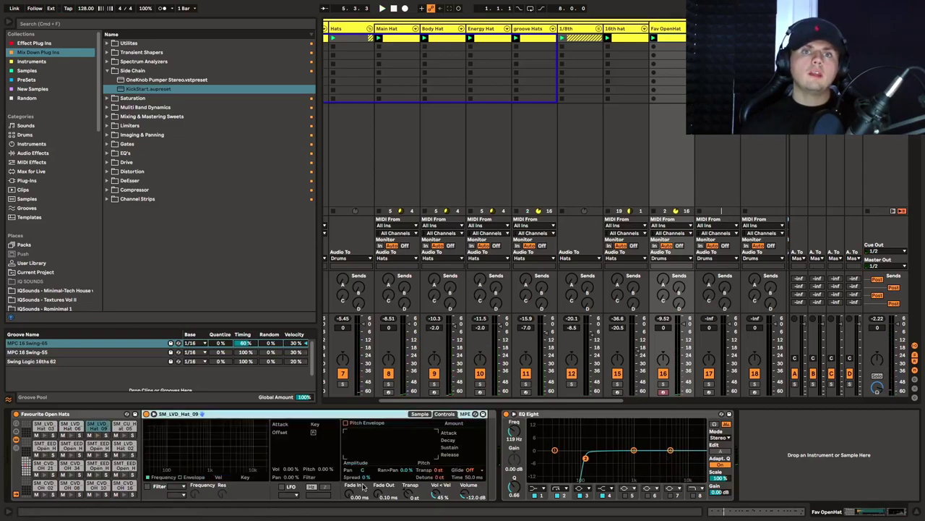
left_click_drag(364, 475, 364, 462)
key("space")
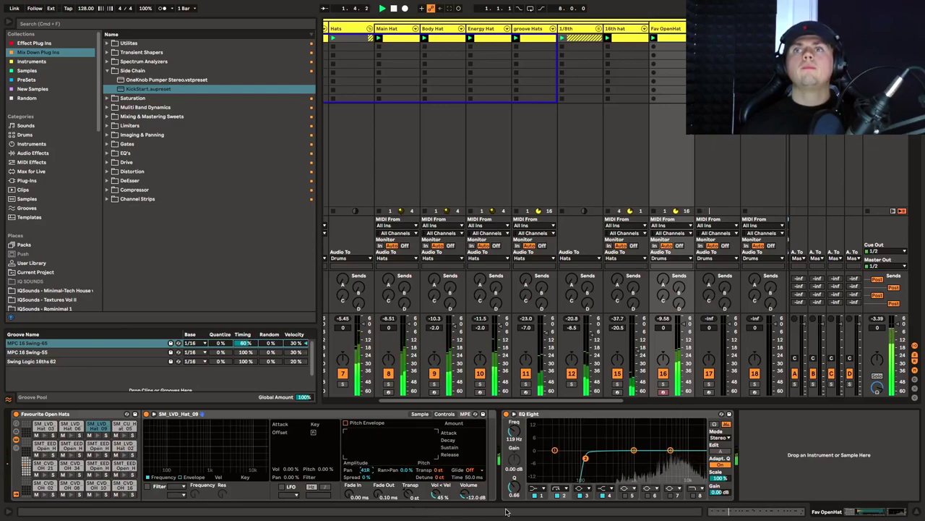
Lower the Fav OpenHat track volume to -3.8 dB and duplicate the track
left_click_drag(682, 327, 683, 333)
scroll(506, 29, "right", 4)
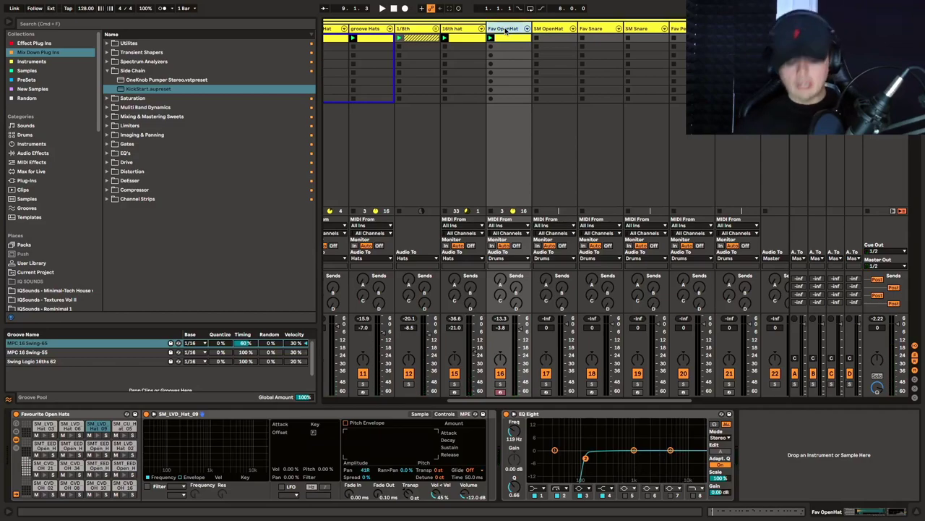
key("ctrl+d")
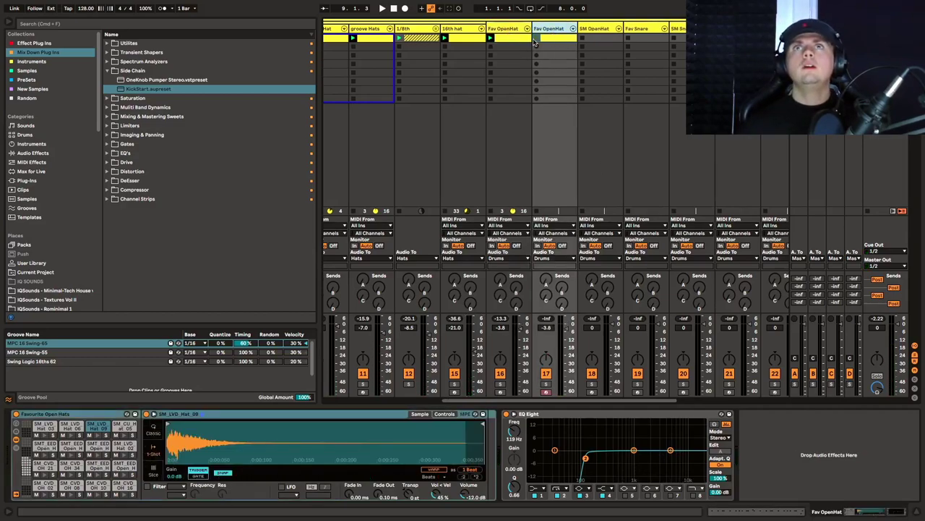
Open the duplicated Fav OpenHat track's clip and delete all of its notes
left_click(555, 37)
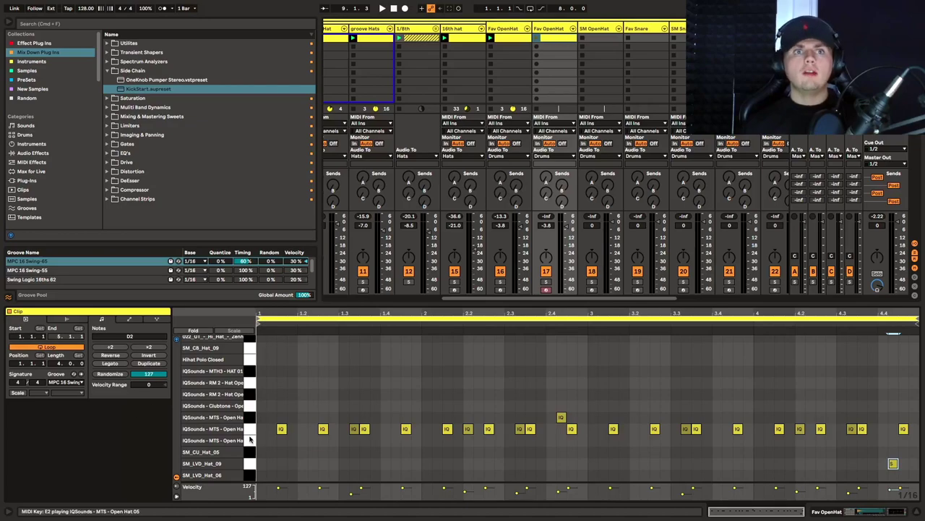
left_click_drag(273, 437, 858, 459)
key("Delete")
left_click_drag(453, 412, 919, 482)
key("Delete")
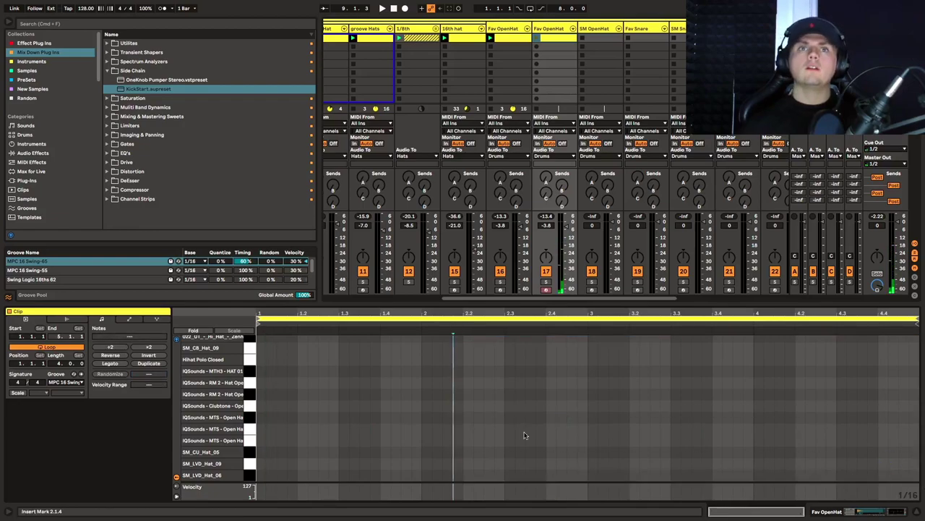
Add an F3 note at 1.1.3 in the emptied clip and loop only its first beat
left_click(278, 430)
scroll(283, 390, "up", 5)
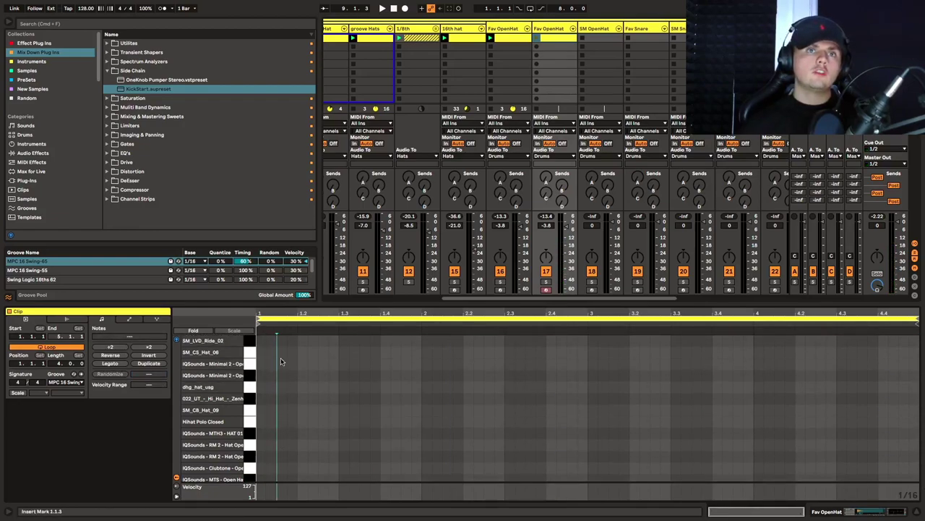
double_click(281, 352)
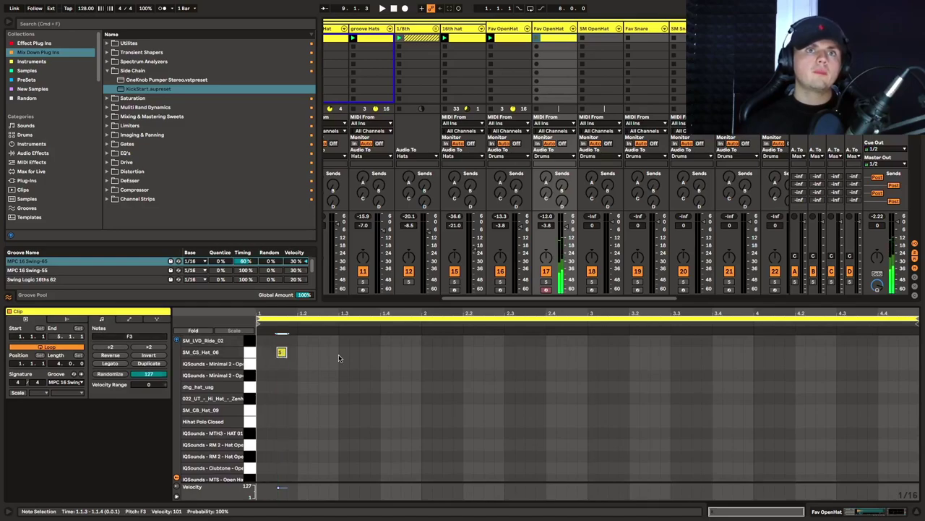
left_click(231, 332)
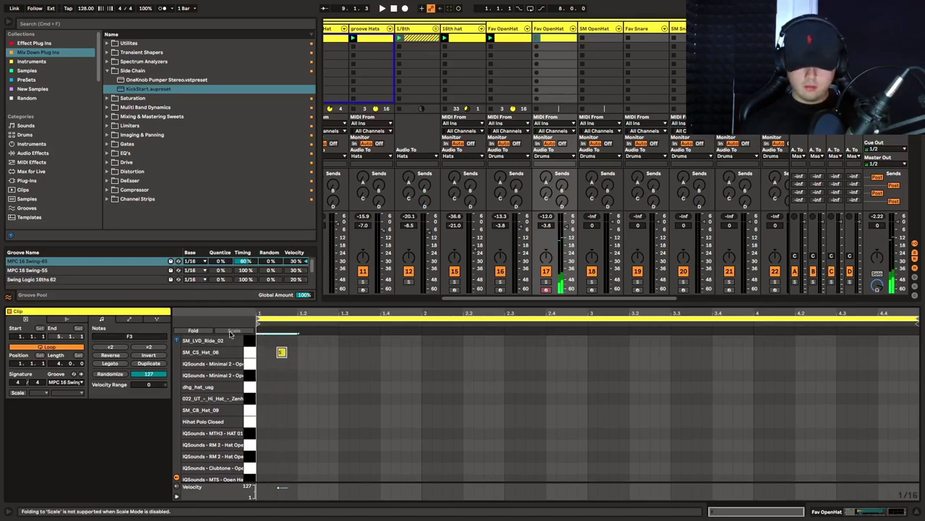
key("super+l")
Audition lower hat sounds for the off-beat note by transposing it down to B2
mouse_move(282, 355)
left_mouse_down()
mouse_move(282, 388)
mouse_move(280, 361)
left_mouse_up()
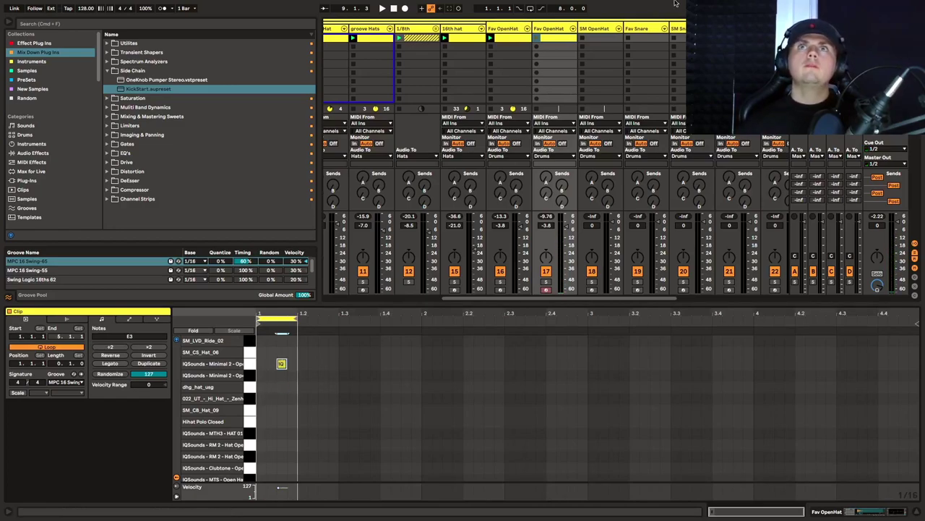
key("Down")
key("Down")
key("Down")
key("Down")
key("Down")
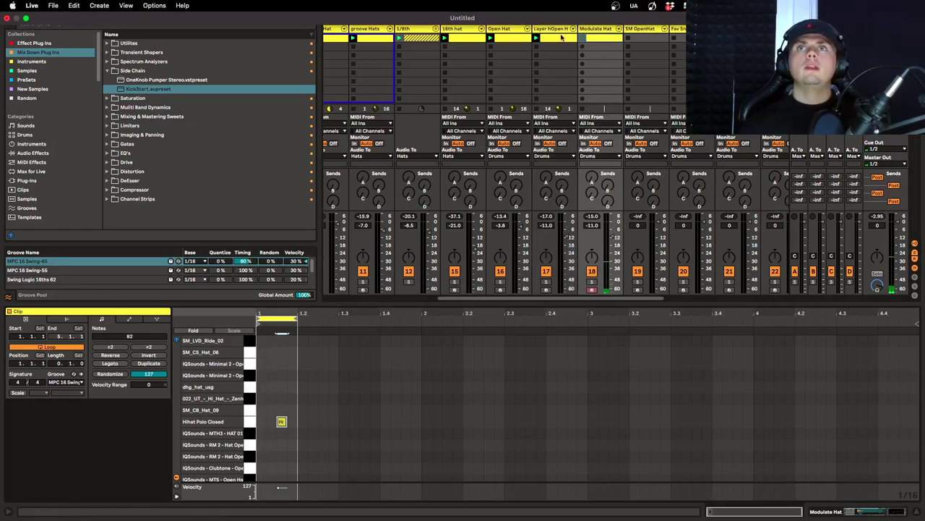
Play the groove and set the Modulate Hat track volume to -10.0 dB
key("space")
left_click_drag(591, 224, 546, 227)
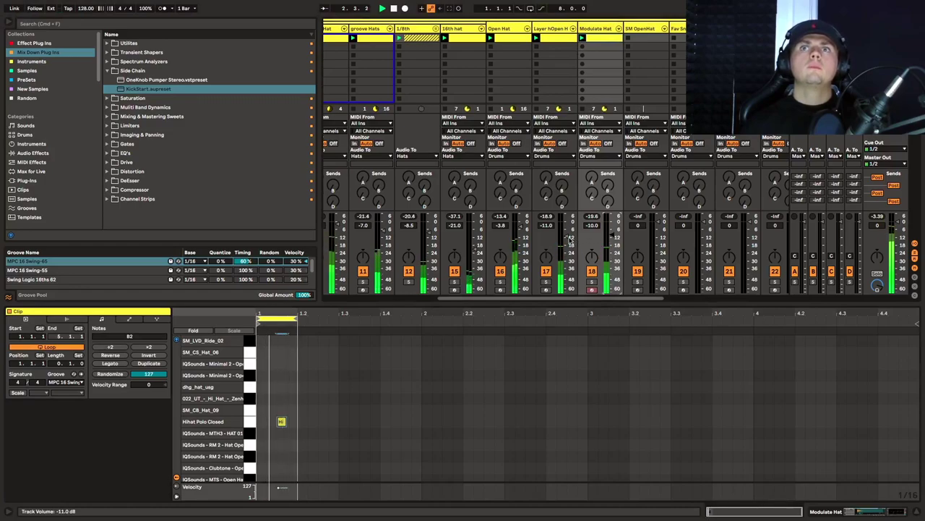
Solo the Modulate Hat track and select its Hihat Polo Closed pad in the drum rack
left_click(602, 29)
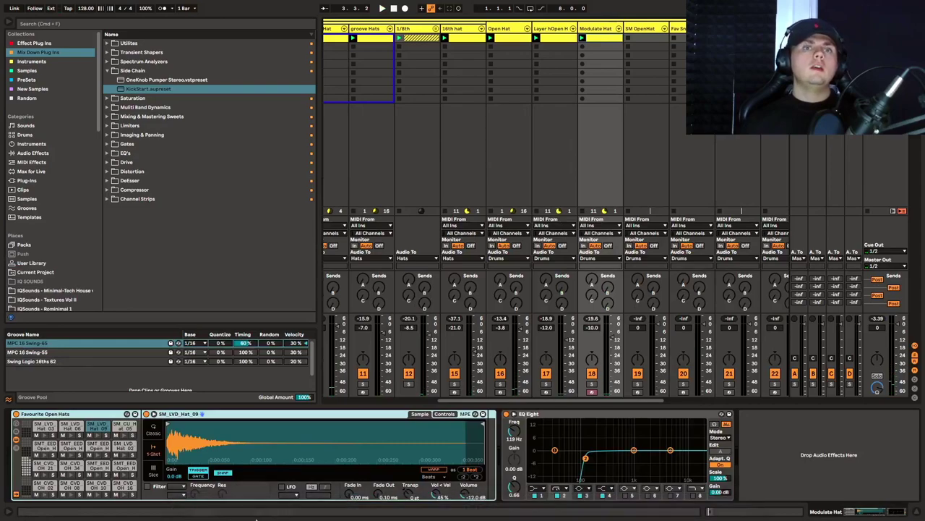
left_click(591, 384)
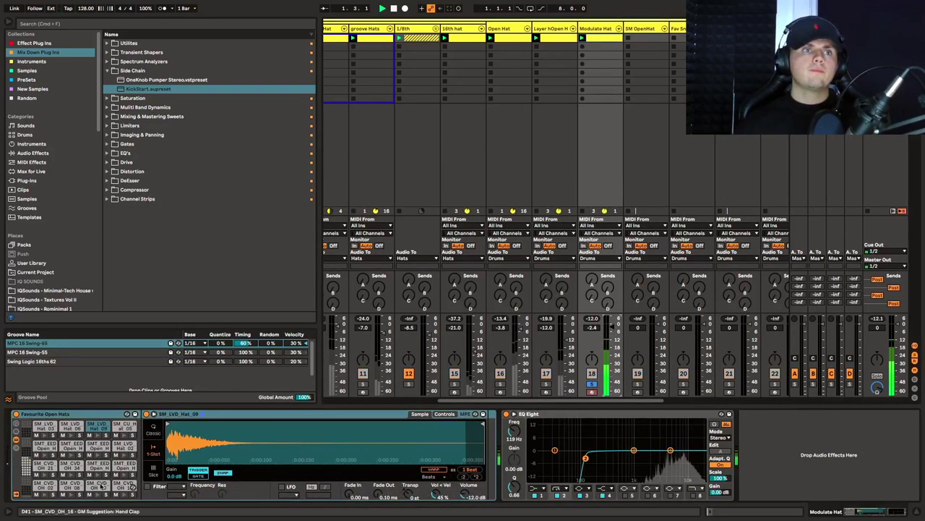
left_click(29, 469)
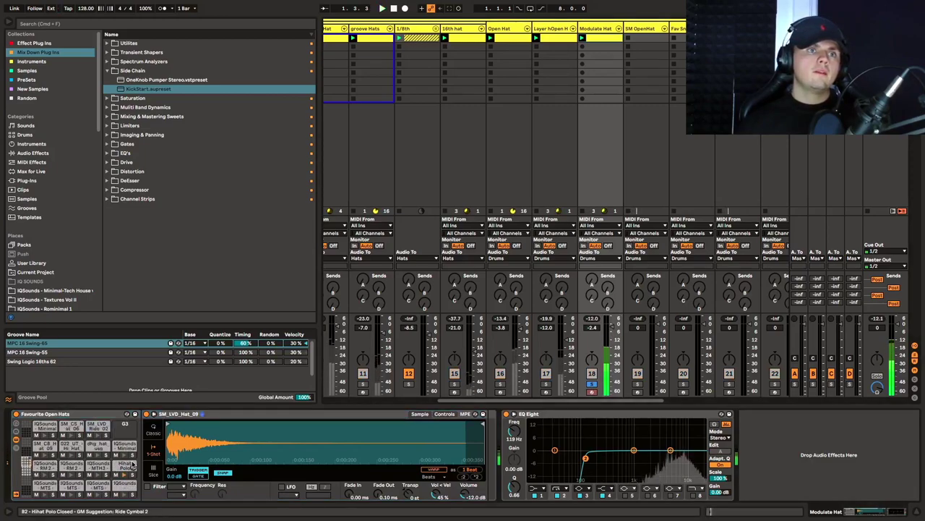
left_click(126, 467)
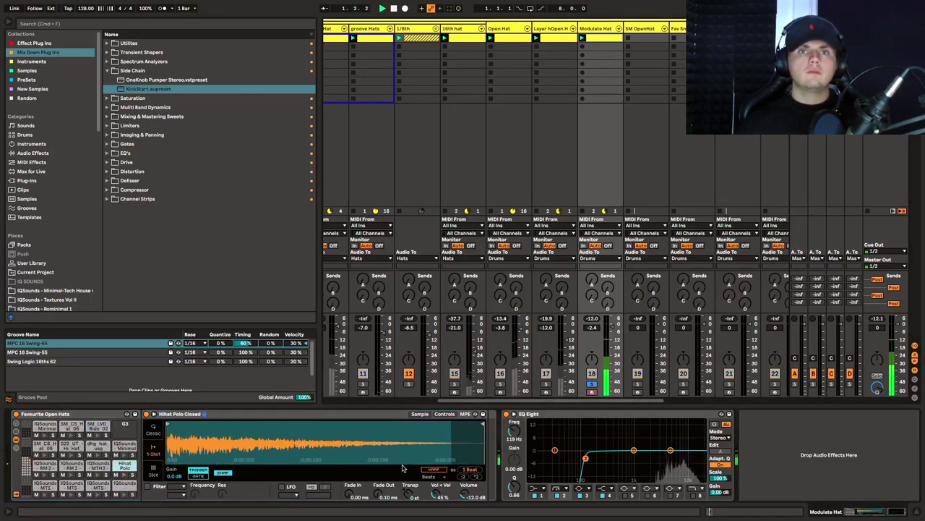
Switch the Hihat Polo Closed sampler to Classic mode and set its decay to 1.40 s
left_click(153, 432)
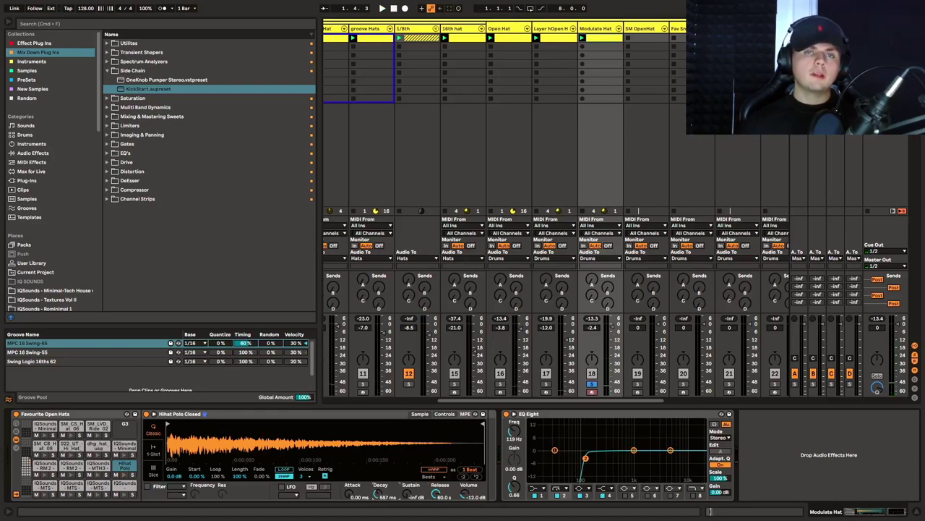
left_click_drag(378, 494, 378, 477)
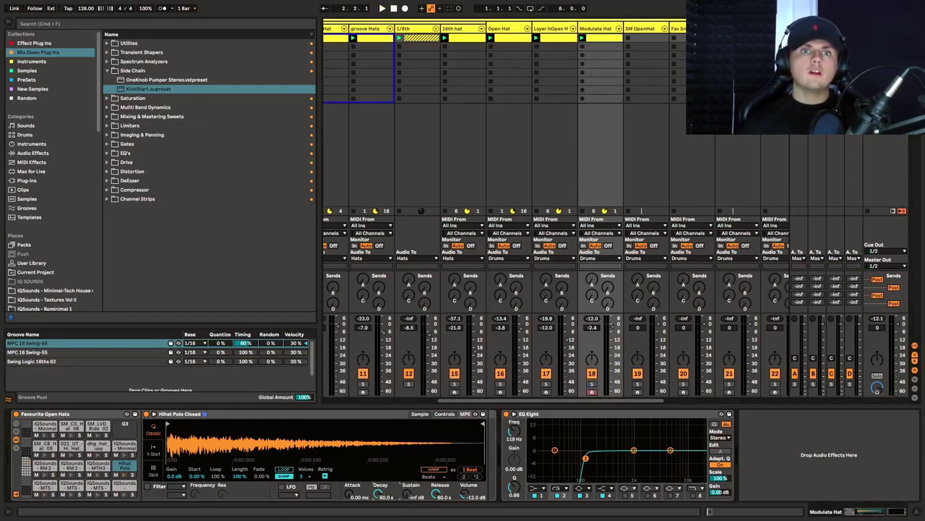
left_click_drag(378, 494, 378, 498)
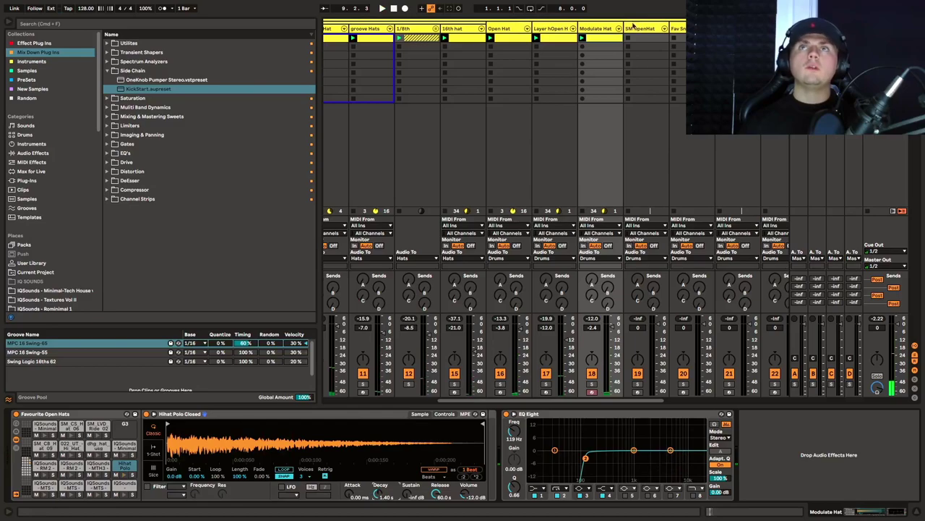
Open the Modulate Hat clip and duplicate its loop repeatedly until it is two bars long
double_click(596, 37)
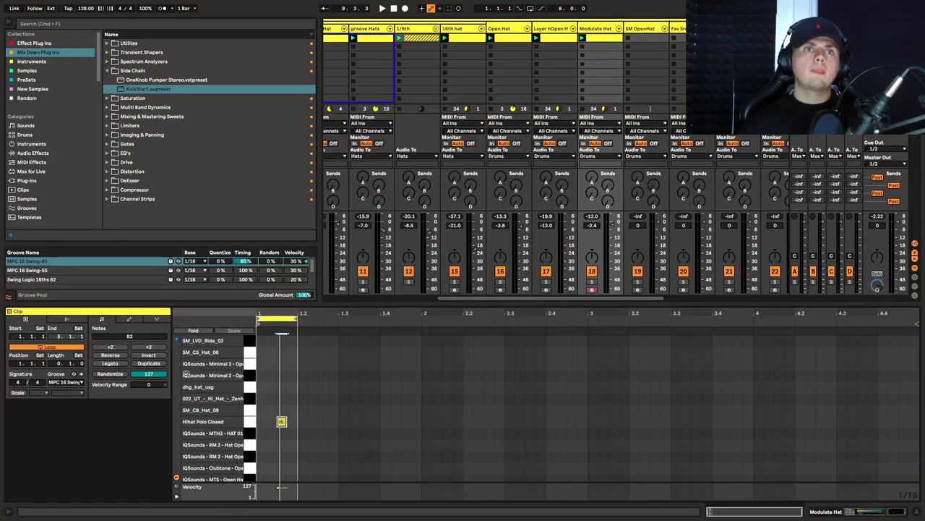
left_click(144, 364)
left_click(144, 364)
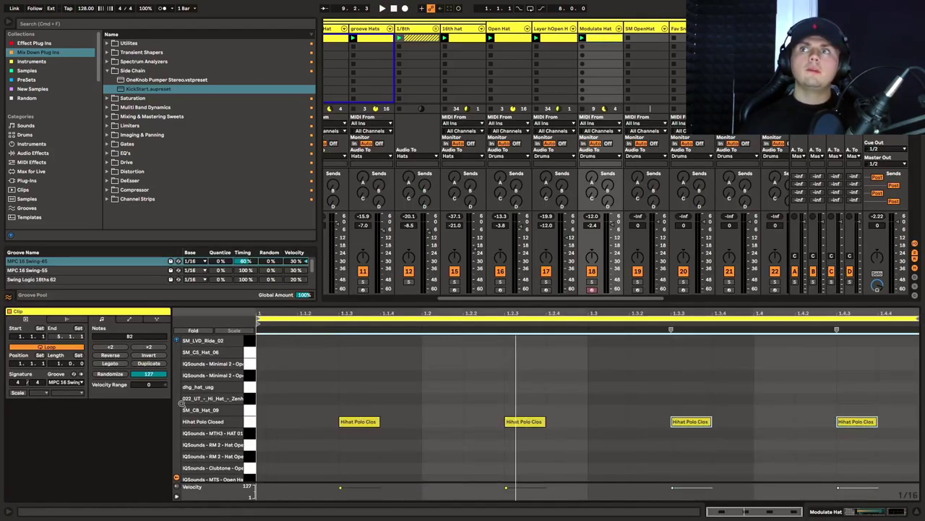
left_click(150, 366)
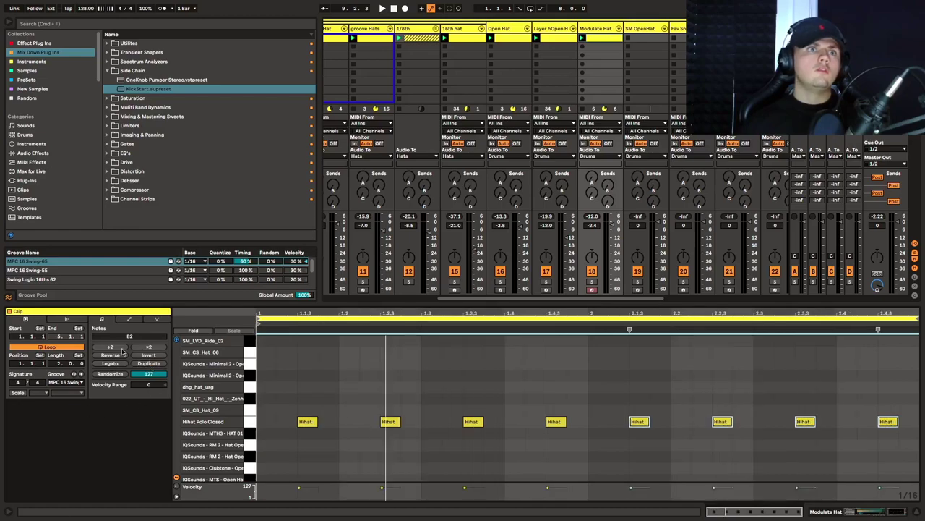
In the clip's Hihat Polo Ve Decay envelope, lower the baseline and draw a peak of about 1.69 s at beat 1.4
left_click(131, 319)
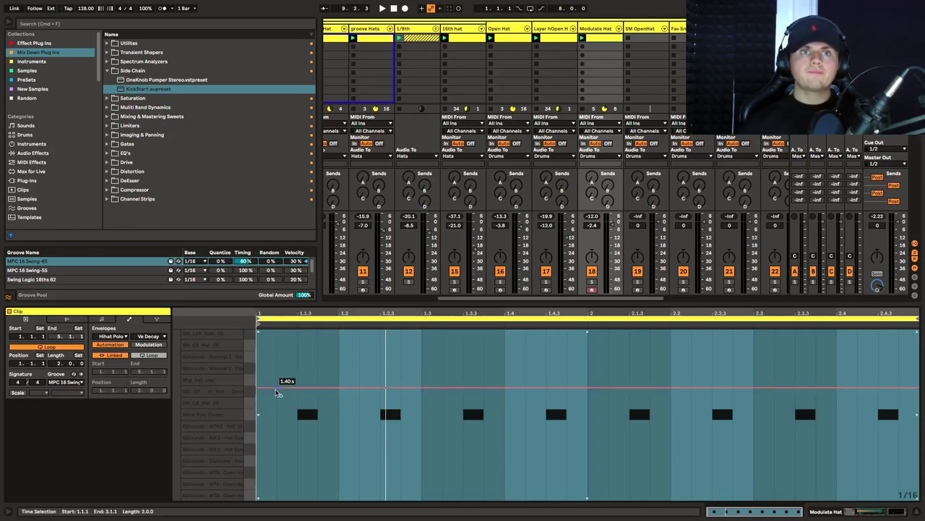
key("space")
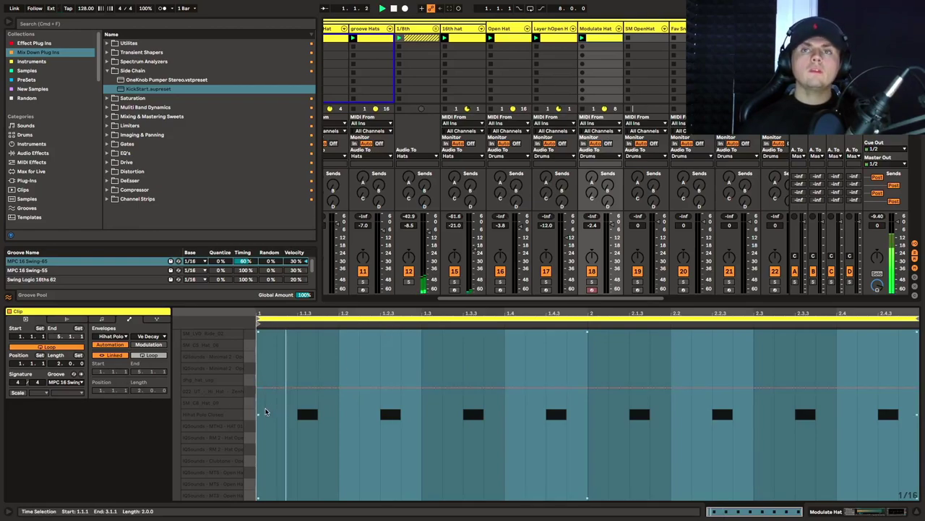
left_click(507, 388)
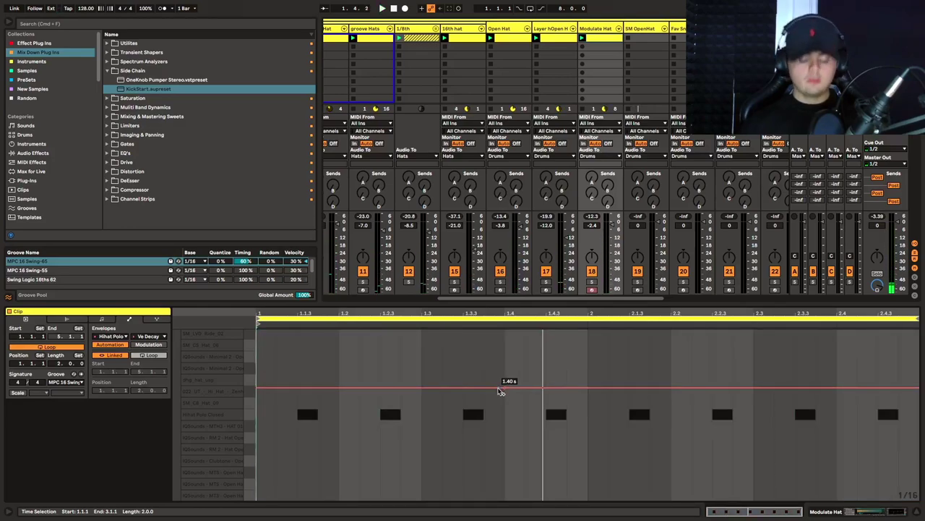
left_click_drag(505, 390, 508, 408)
left_click(594, 407)
left_click_drag(567, 407, 566, 389)
Play the groove and lower the decay peak at beat 1.4 to about 1.16 s
key("space")
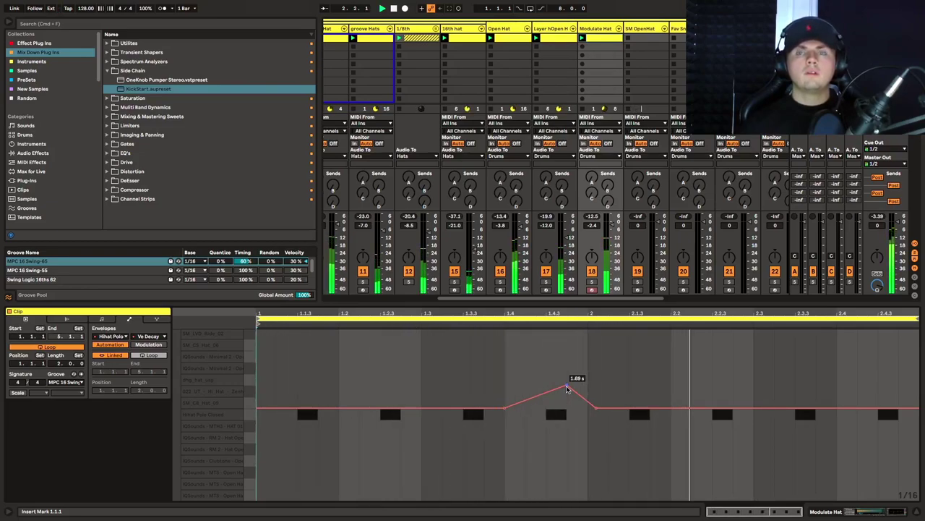
left_click_drag(567, 389, 567, 392)
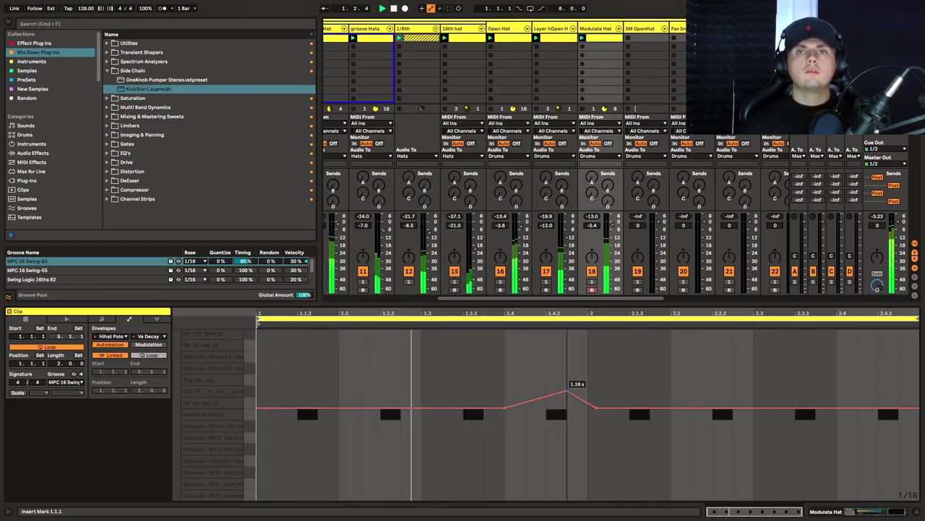
key("space")
Duplicate the Modulate Hat clip's contents to four bars and reopen its decay envelope
left_click(102, 319)
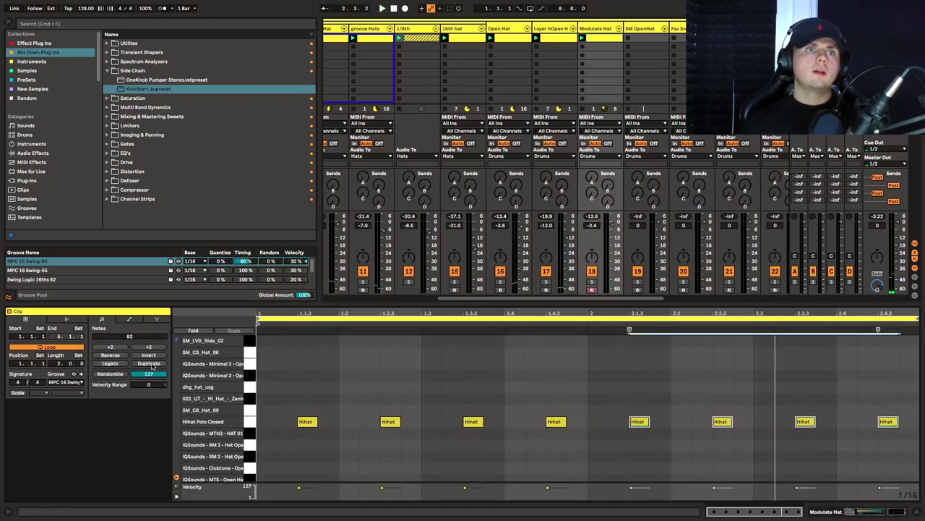
left_click(161, 364)
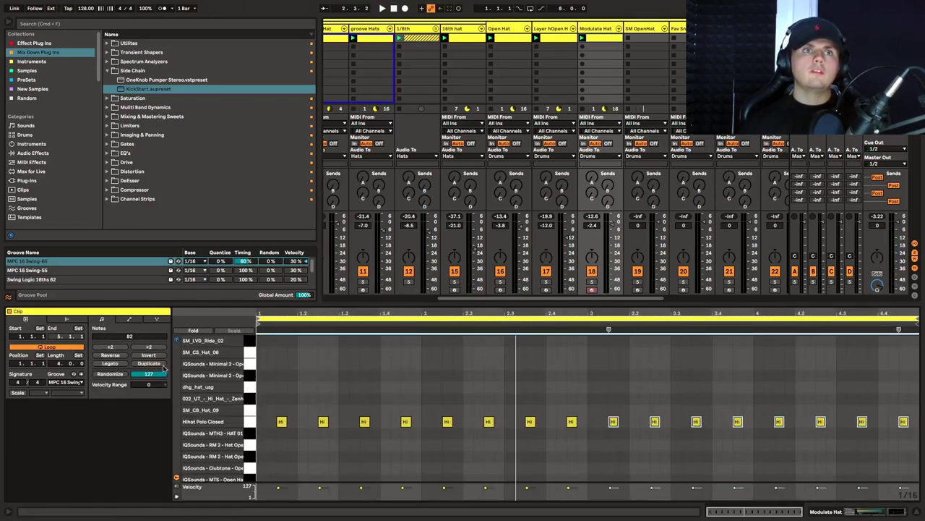
left_click(135, 320)
Move the second decay peak earlier onto beat 3.3 and add a rise to a new peak at the end of bar 4
left_click_drag(713, 407, 671, 407)
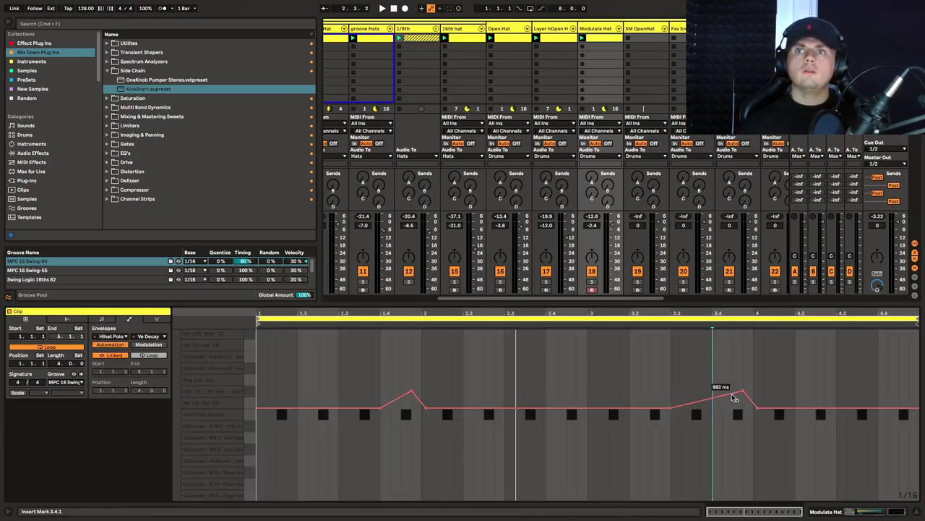
left_click_drag(746, 394, 694, 393)
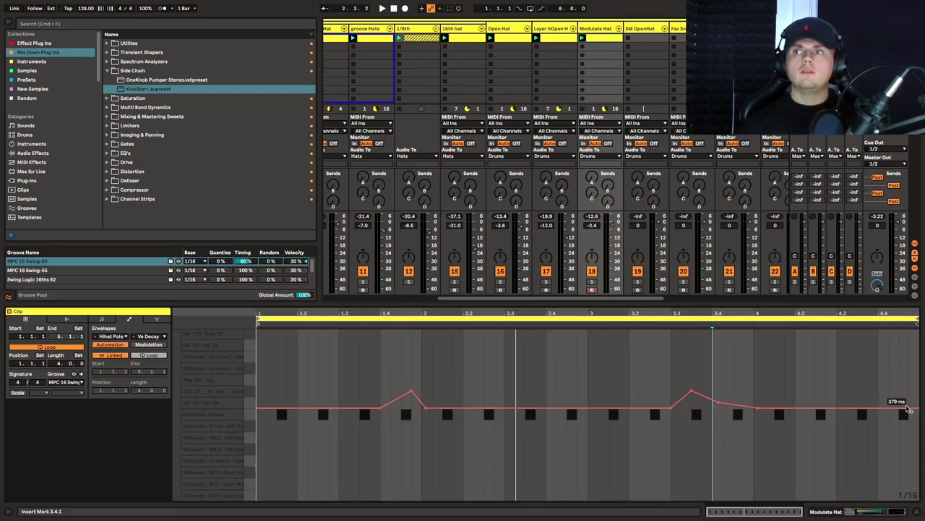
left_click_drag(908, 410, 916, 388)
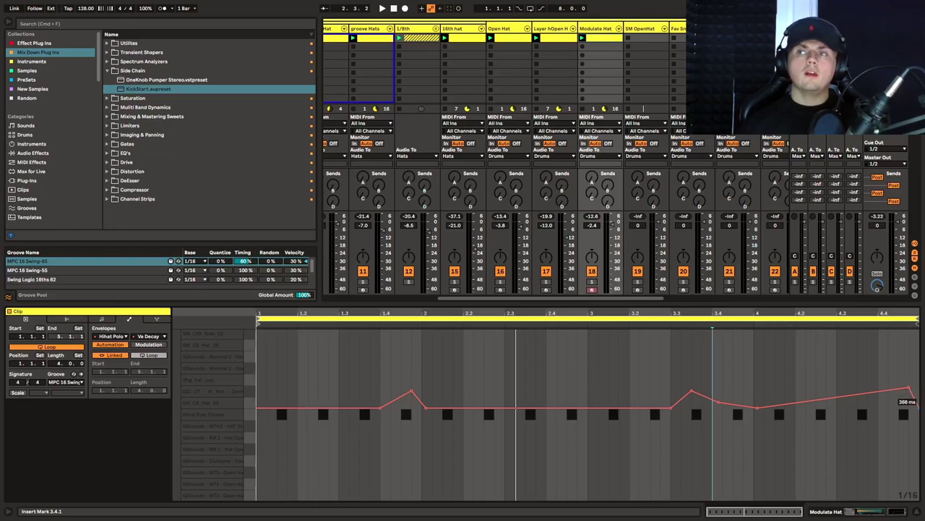
Play the groove, raise the final decay peak in bar 4 to about 3.36 s and shift it slightly earlier
key("space")
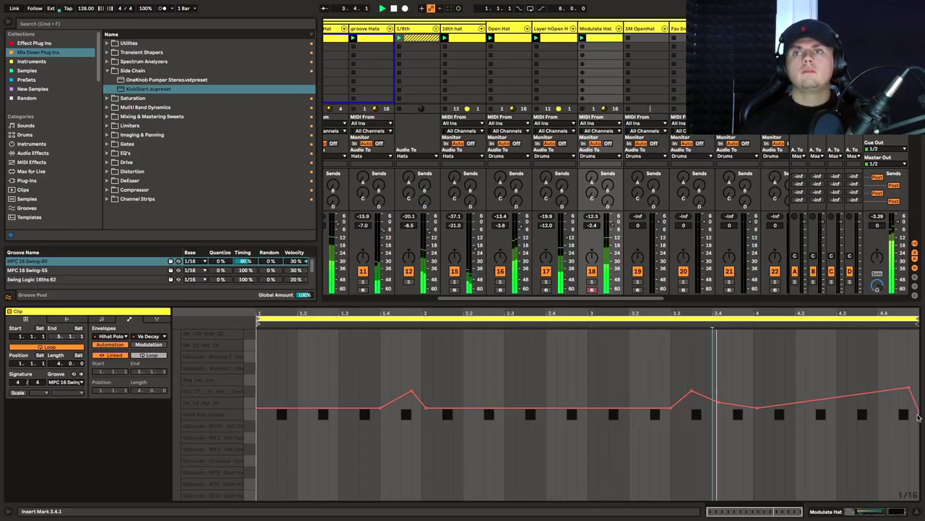
mouse_move(908, 389)
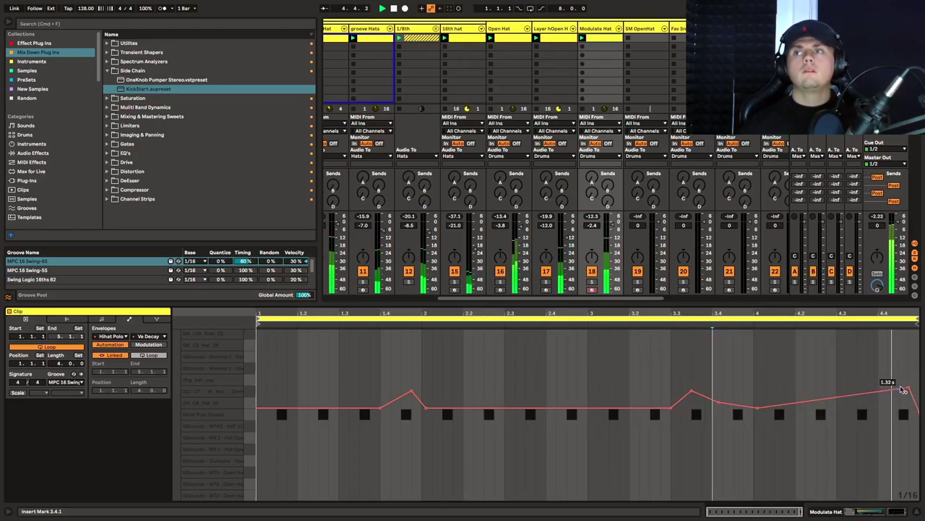
left_click_drag(908, 388, 908, 376)
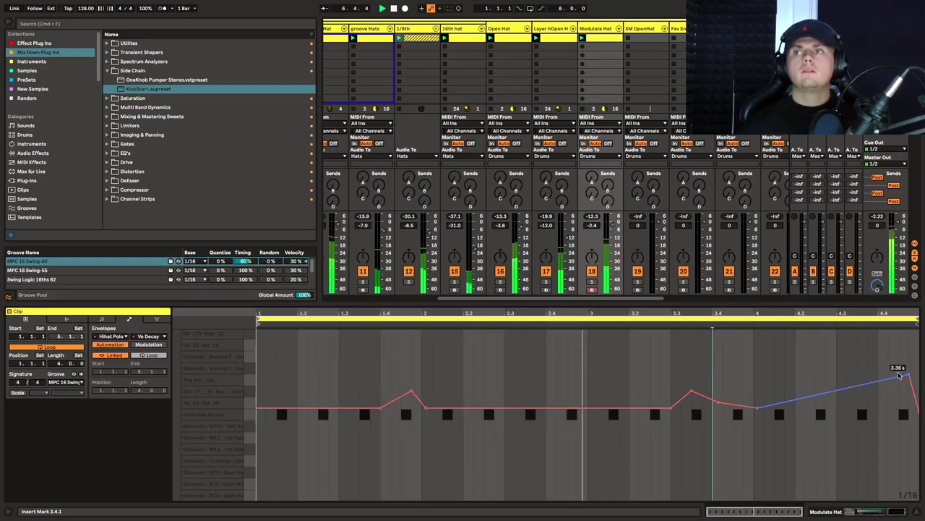
left_click_drag(909, 375, 889, 375)
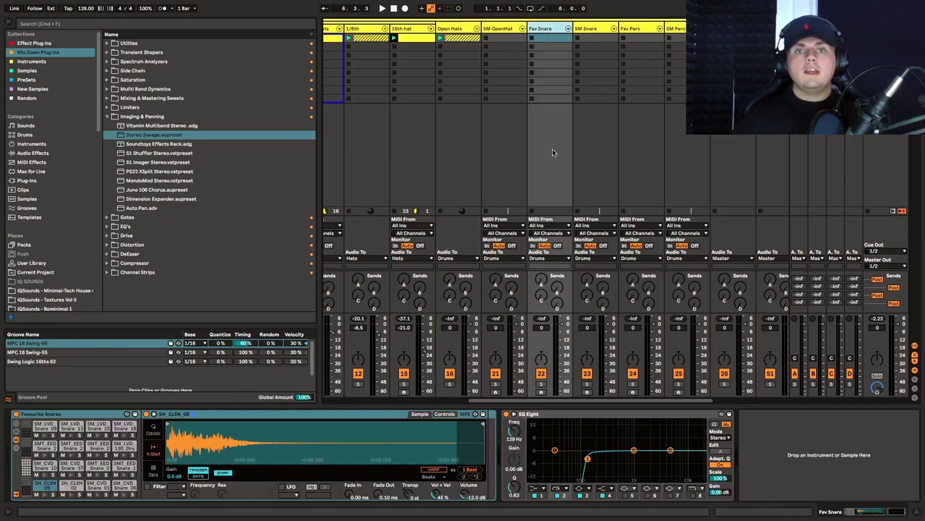
Create an empty one-bar MIDI clip in the first slot of the Fav Snare track
double_click(550, 38)
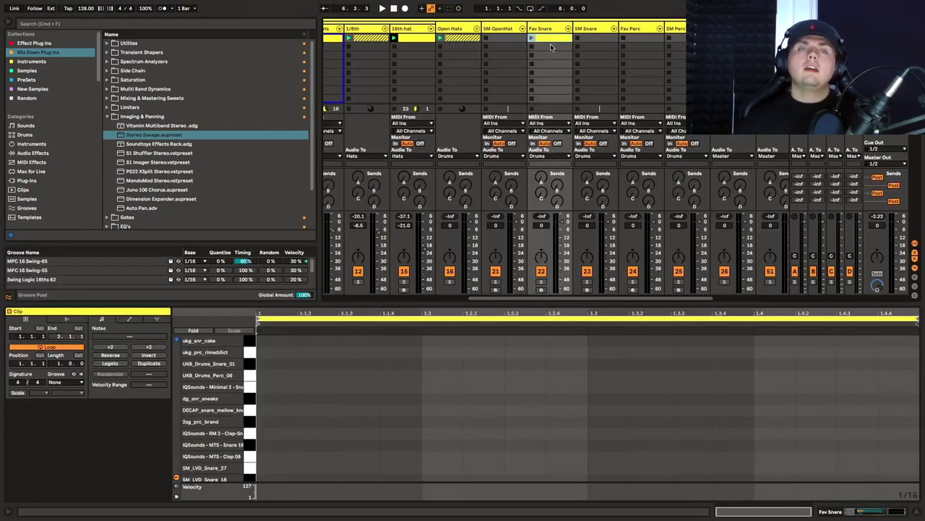
left_click_drag(459, 305, 459, 248)
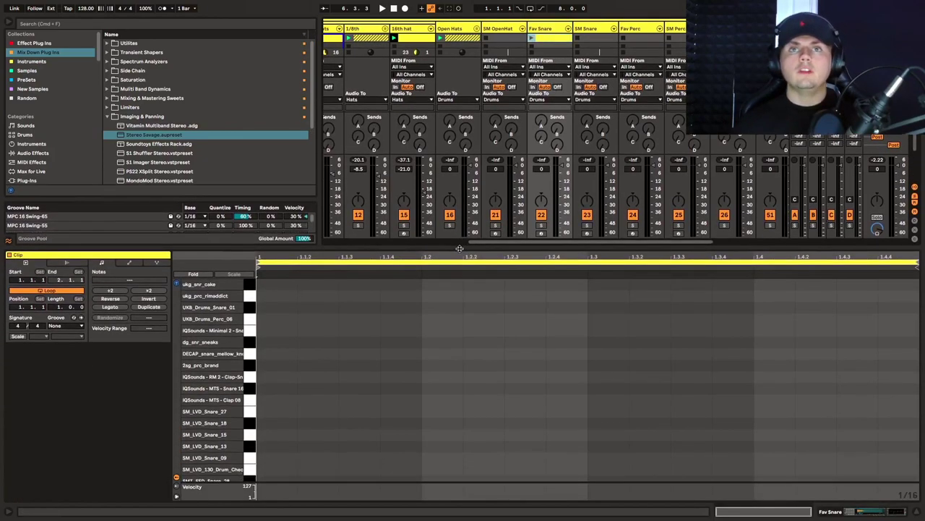
Try UKB_Drums_Snare_01 notes at 1.2.2 and 1.2.4 in the snare clip and delete them again
double_click(484, 308)
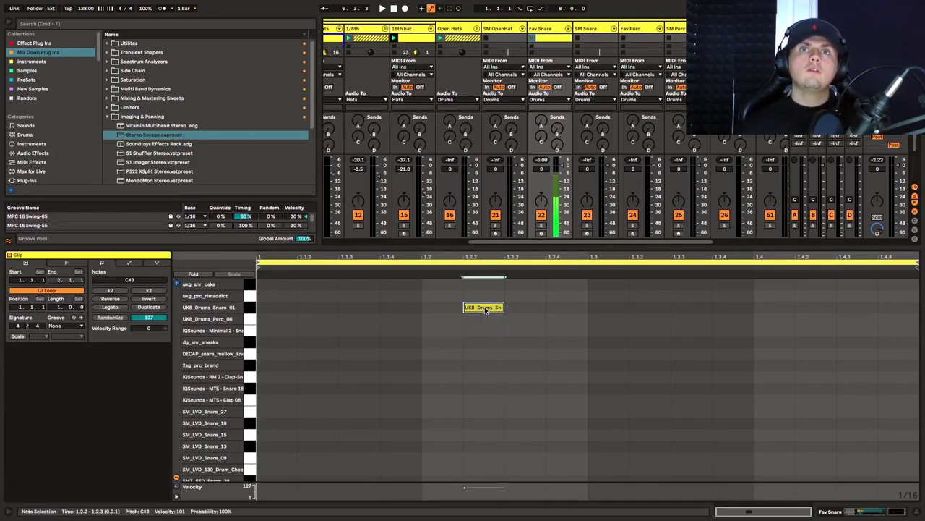
double_click(577, 310)
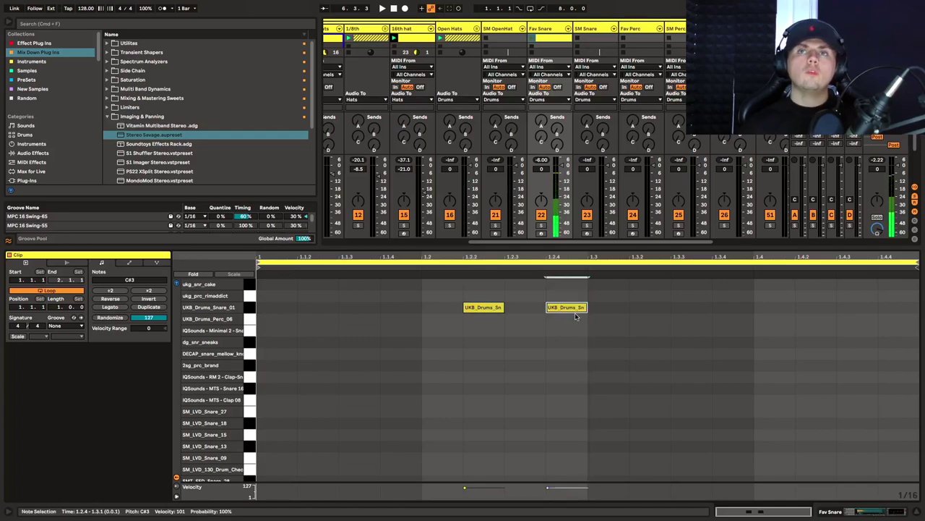
double_click(576, 311)
double_click(528, 310)
left_click_drag(533, 309, 580, 305)
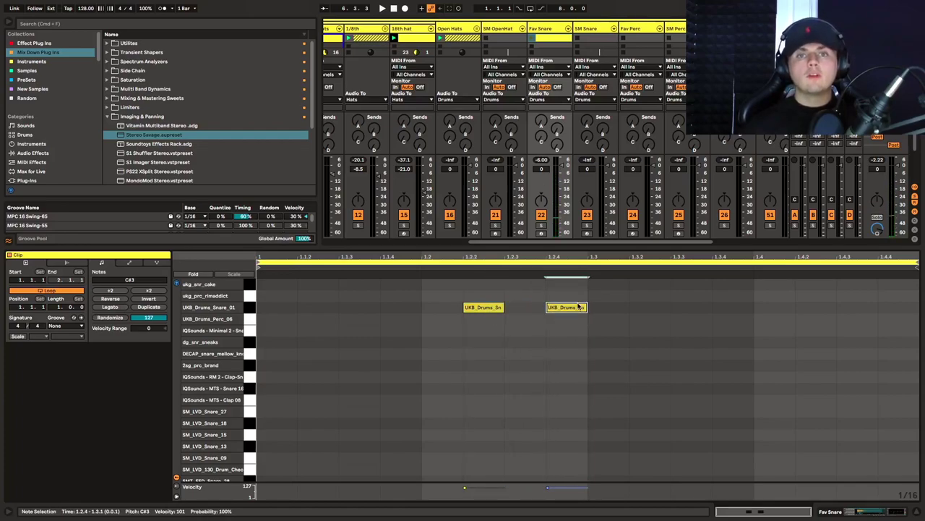
left_click_drag(495, 349, 577, 272)
key("Delete")
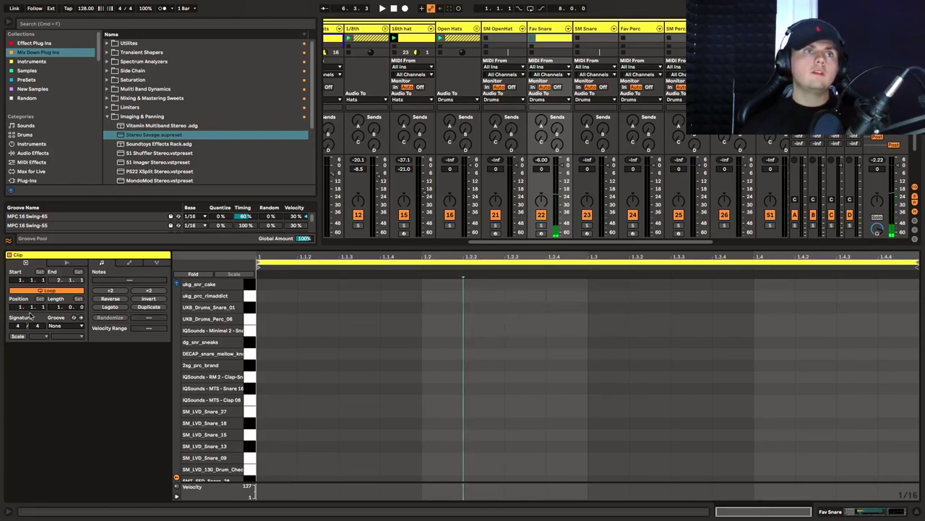
Apply the MPC 16 Swing-65 groove to the Fav Snare clip
left_click(66, 326)
left_click(72, 340)
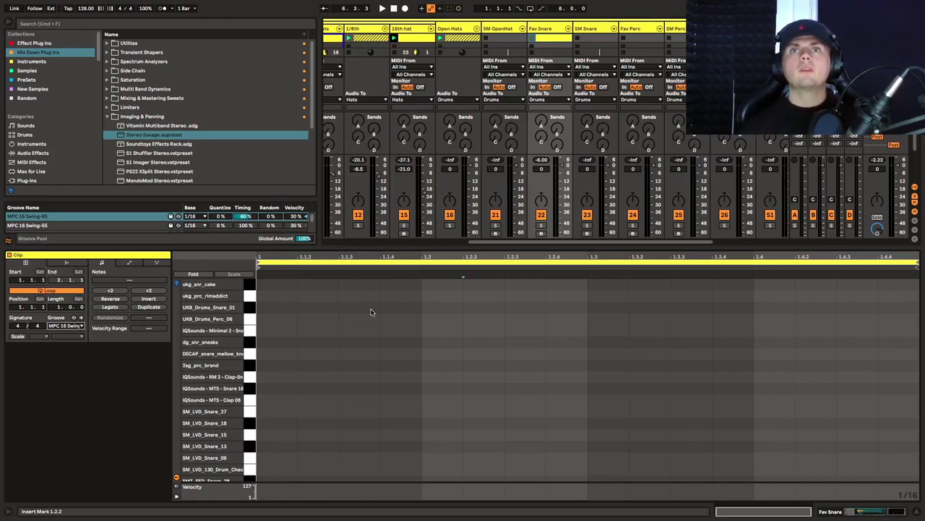
Audition the ukg_prc_rimaddict sound, place one of its notes at 1.2.2 in the snare clip, and launch the clip
left_click_drag(478, 247, 481, 179)
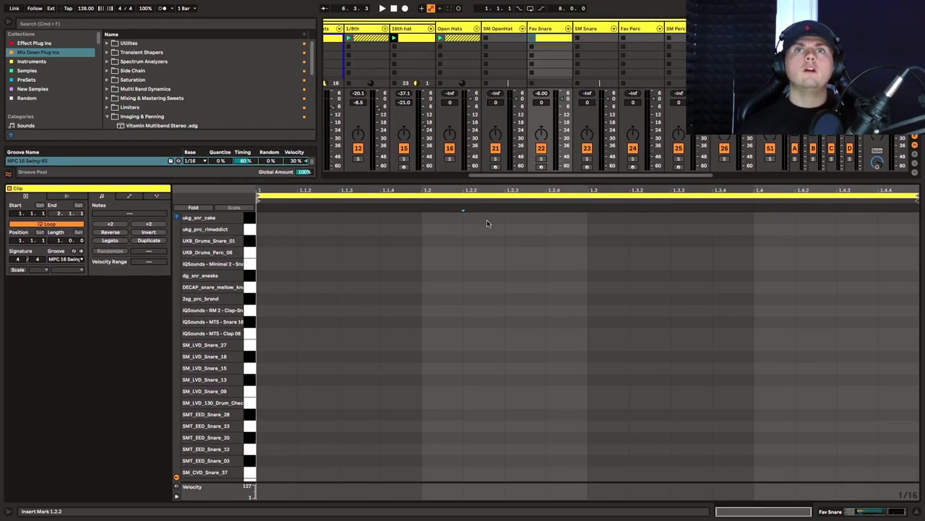
left_click(250, 230)
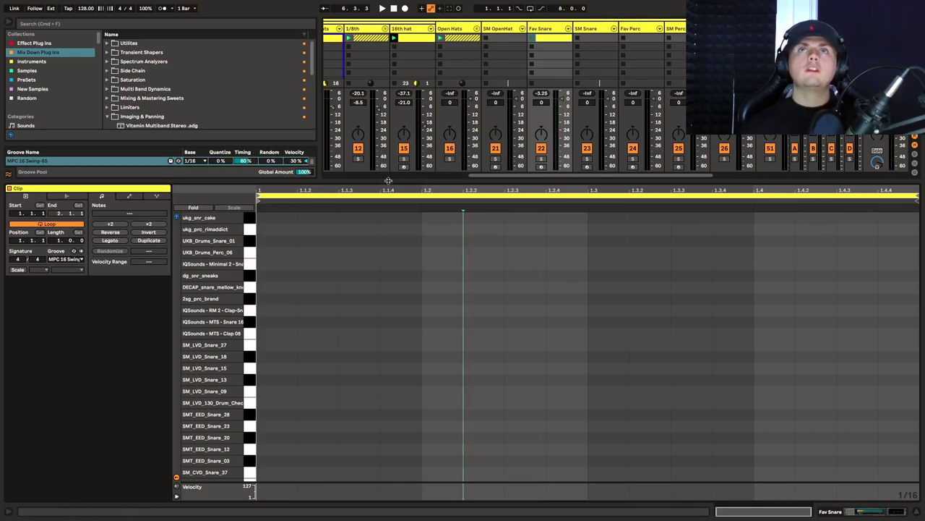
double_click(563, 230)
left_click_drag(563, 230, 480, 230)
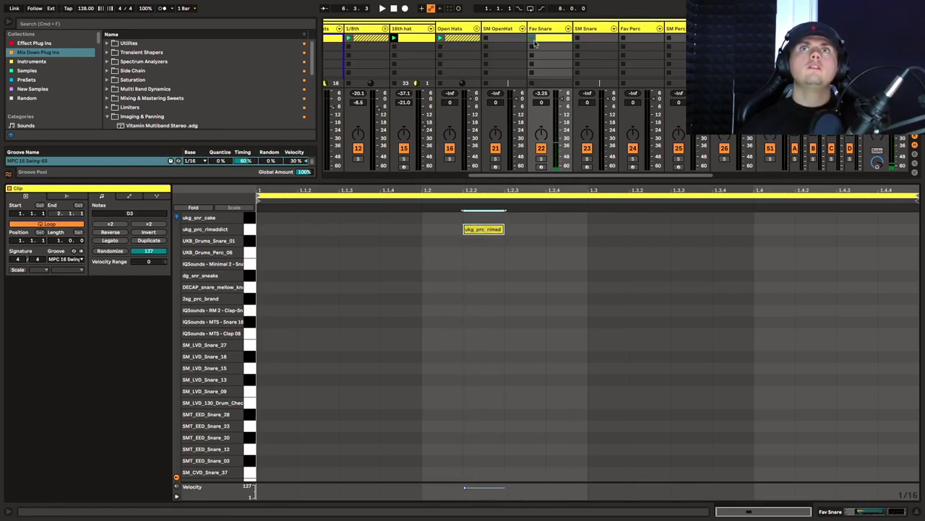
left_click(533, 39)
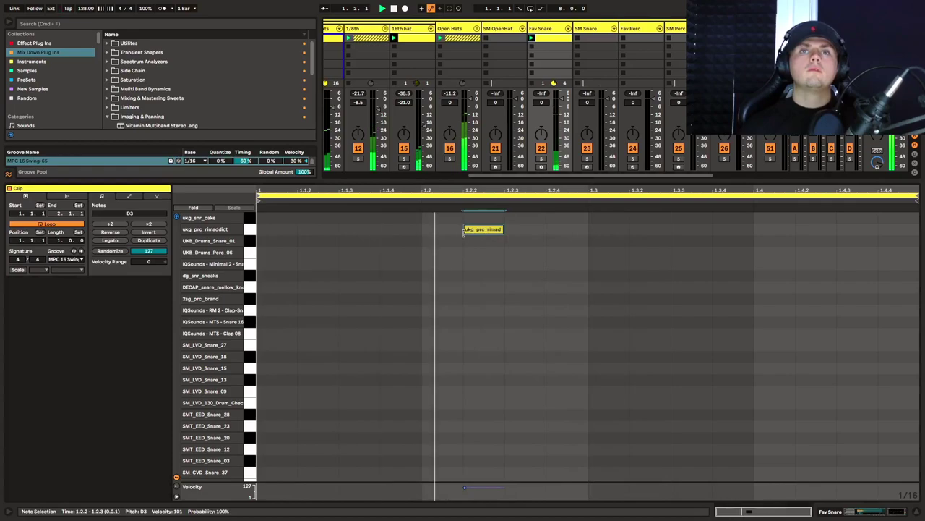
Move the ukg_prc_rimaddict note to 1.3.2, lower its velocity to 57, and duplicate the snare clip's loop to two bars
left_click_drag(464, 232, 647, 239)
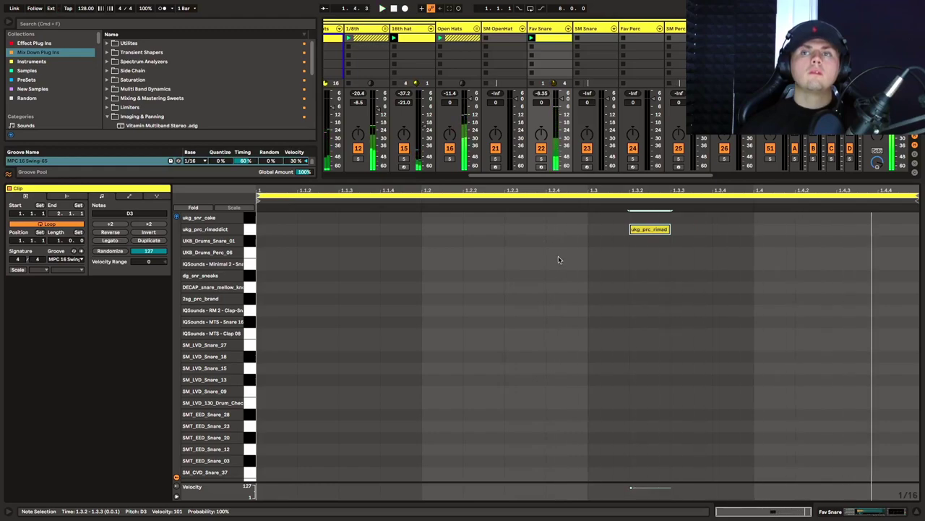
left_click_drag(664, 482, 657, 492)
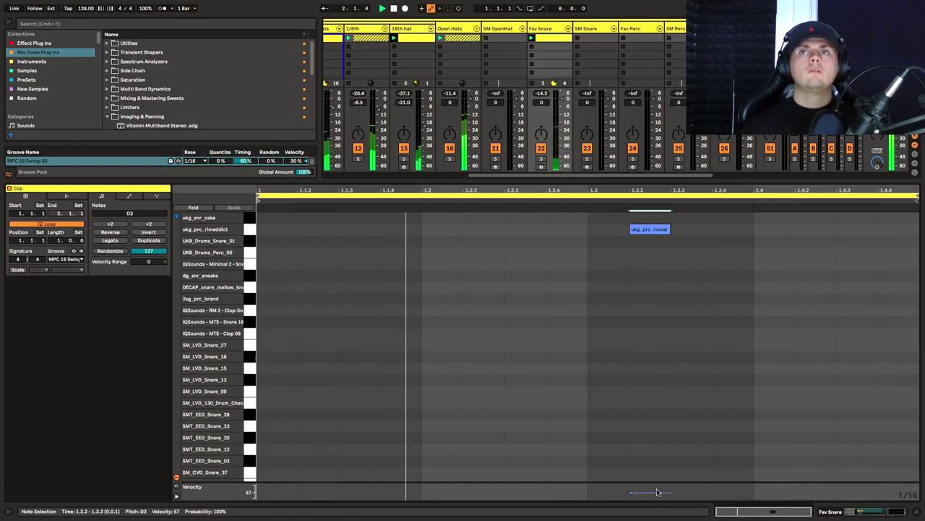
left_click(423, 427)
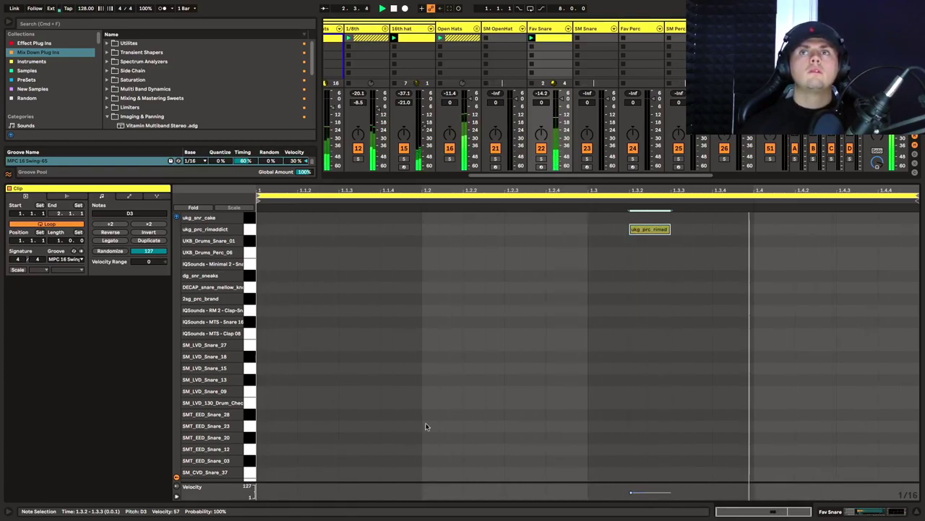
left_click(149, 241)
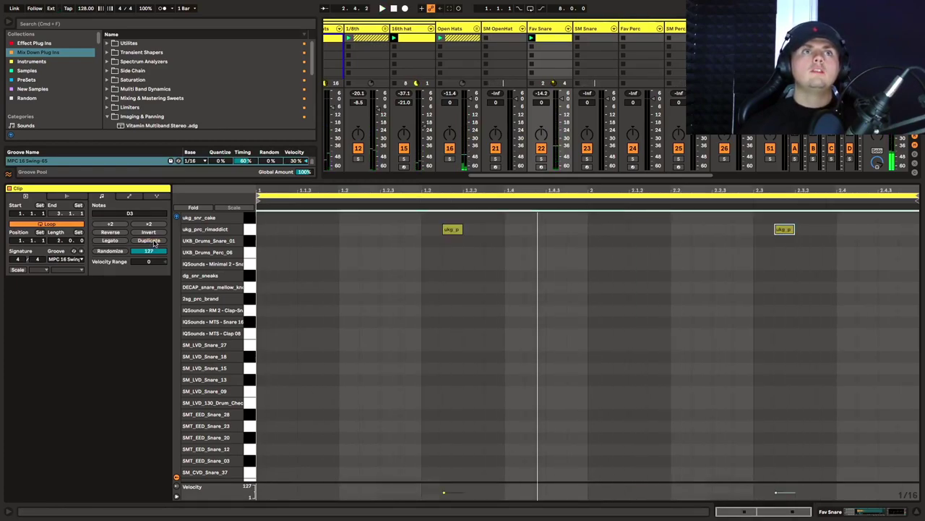
Try an extra ukg_prc_rimaddict note at 2.3.4 with velocity 71, play it back, and delete it again
double_click(818, 231)
left_click_drag(817, 482, 817, 491)
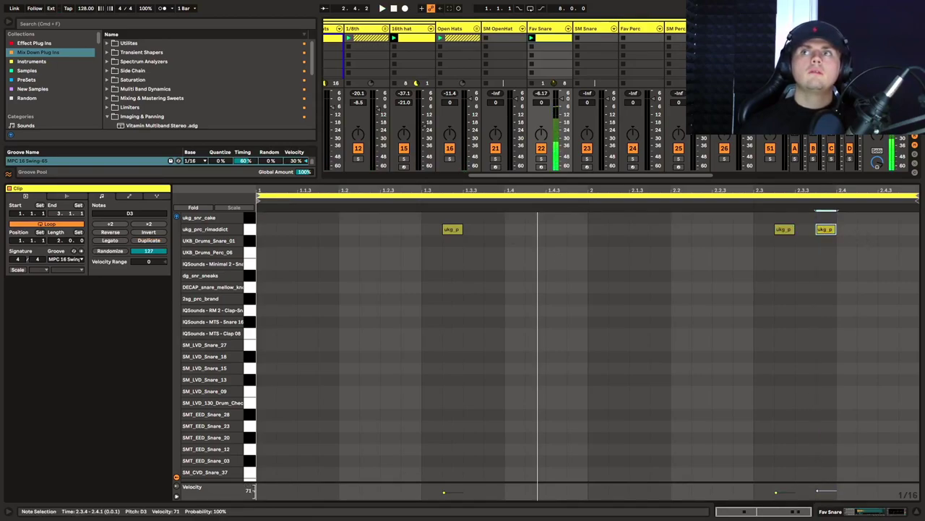
key("space")
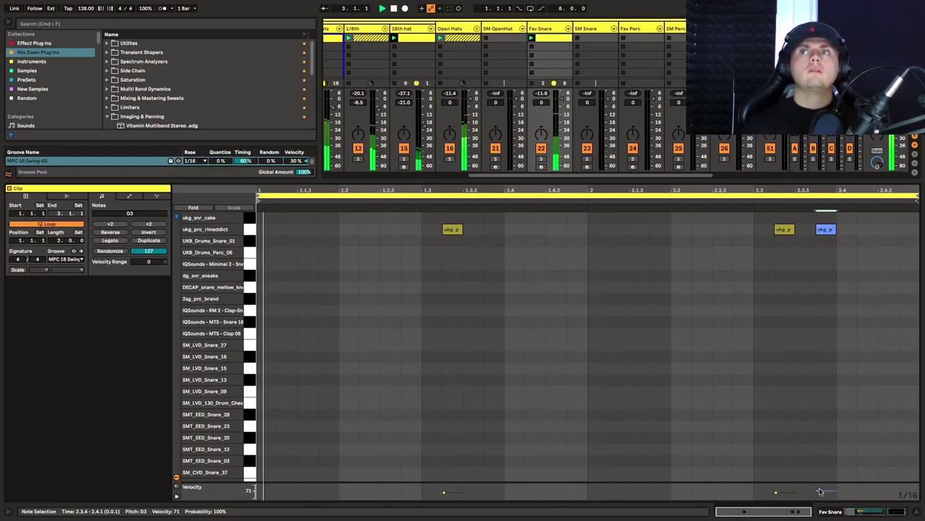
key("Delete")
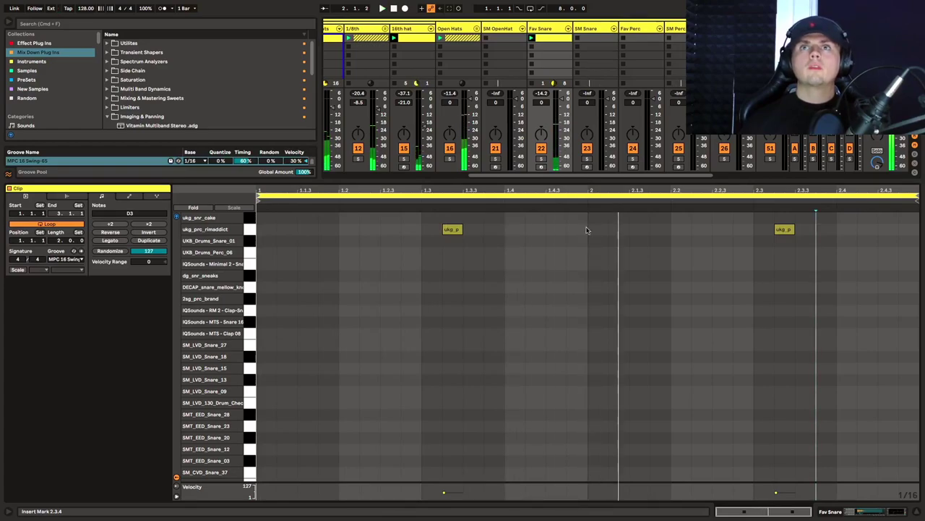
Enlarge the mixer, lower the Fav Snare track's volume to -3.8 dB, and select the SM Snare track's first slot
left_click_drag(582, 185, 567, 331)
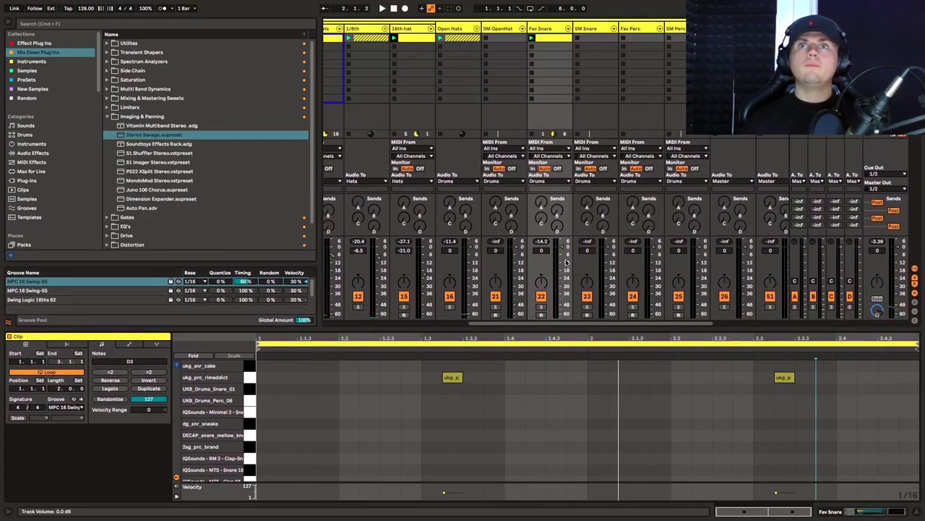
left_click_drag(566, 263, 565, 267)
scroll(576, 132, "right", 2)
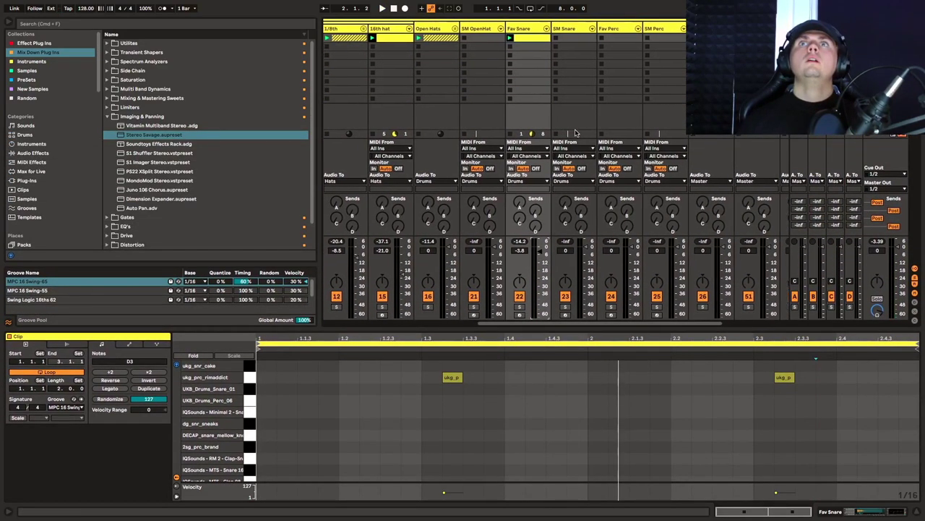
left_click(567, 34)
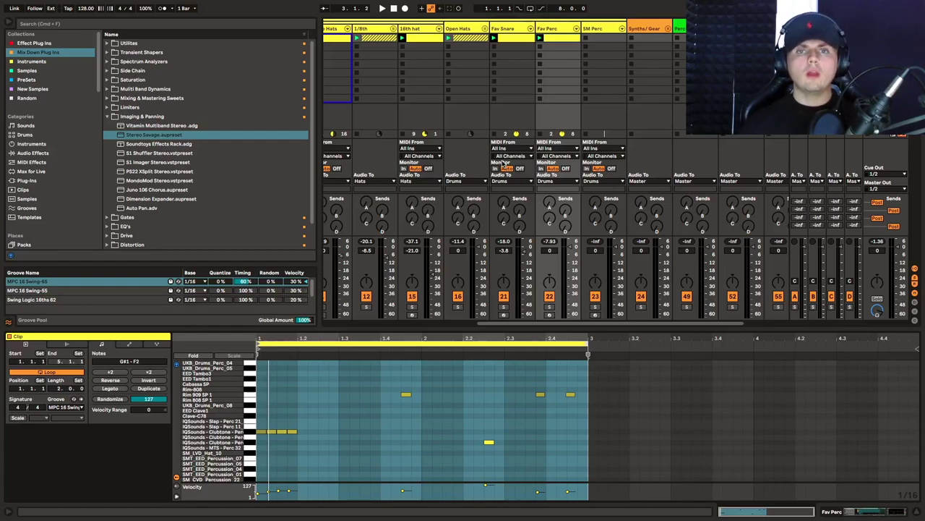
Audition the drum top loops in the IQSounds RO_MINIMAL_V3 pack, down to TopLoop 7
scroll(62, 167, "down", 5)
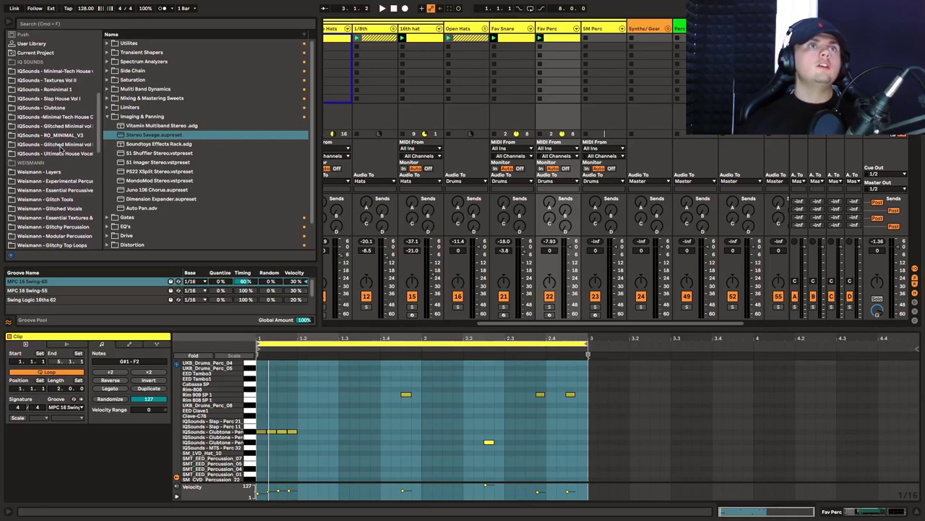
left_click(58, 136)
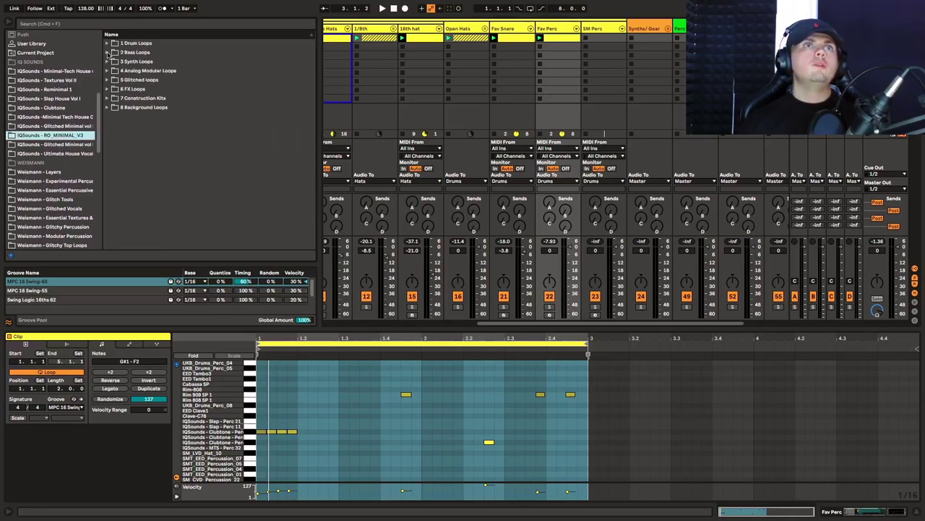
double_click(109, 45)
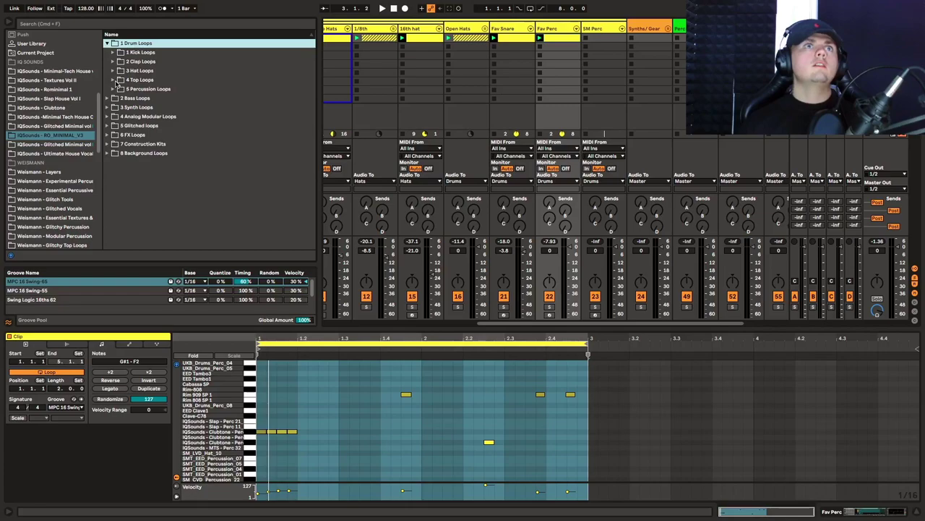
left_click(116, 83)
key("Down")
key("Down")
key("Down")
key("Down")
key("Down")
key("Down")
key("Down")
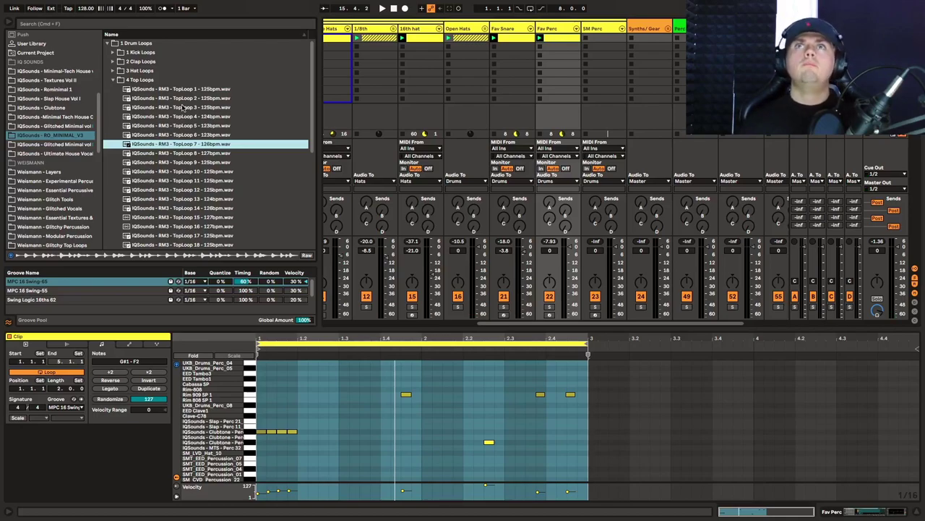
Replace the SM Perc track with a new audio track and load IQSounds - RM3 - TopLoop 7 into its first slot
left_click(600, 31)
right_click(600, 30)
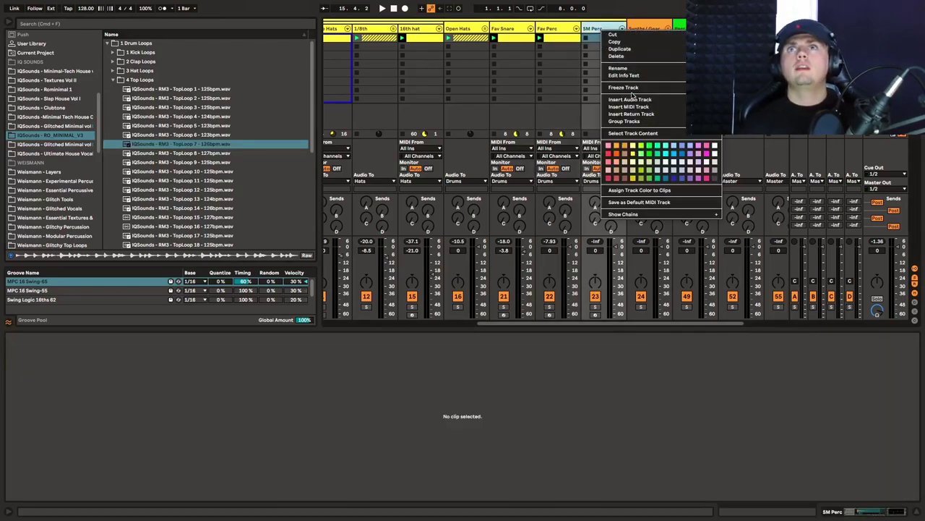
left_click(631, 99)
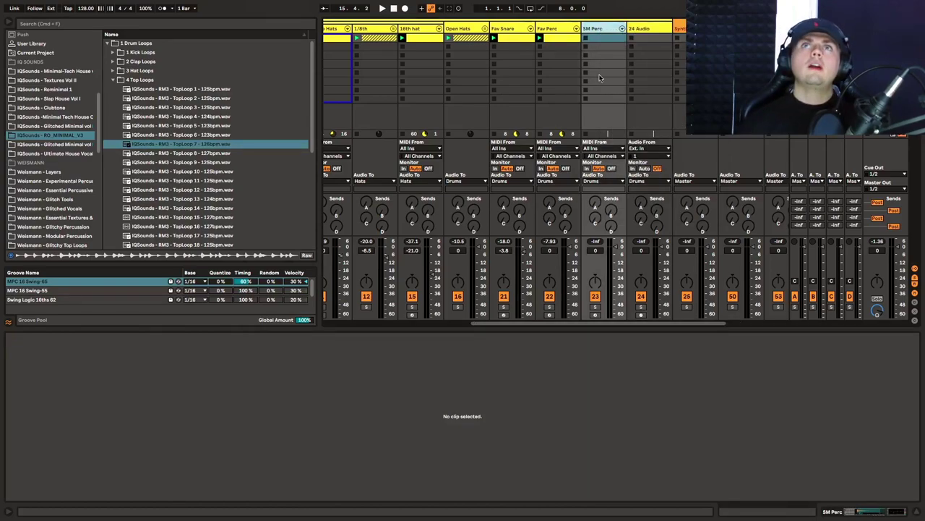
left_click(557, 38)
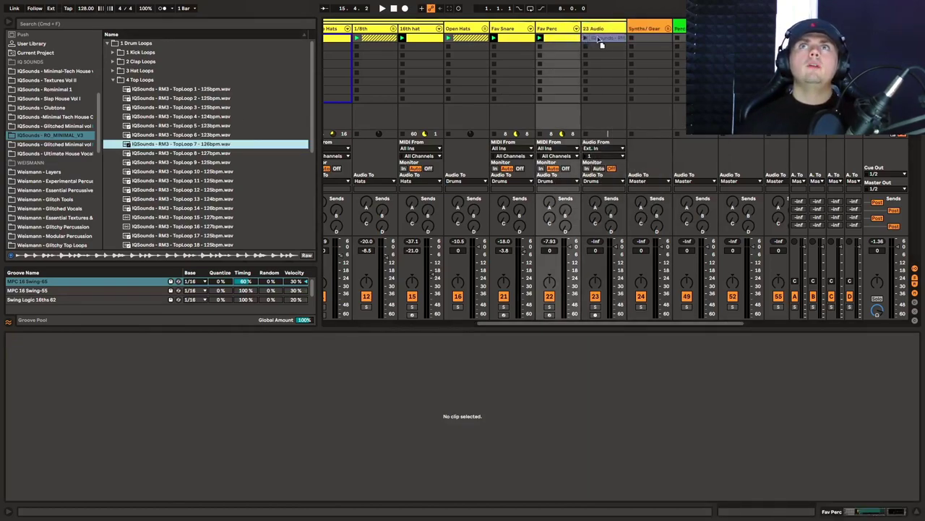
left_click_drag(603, 40, 603, 38)
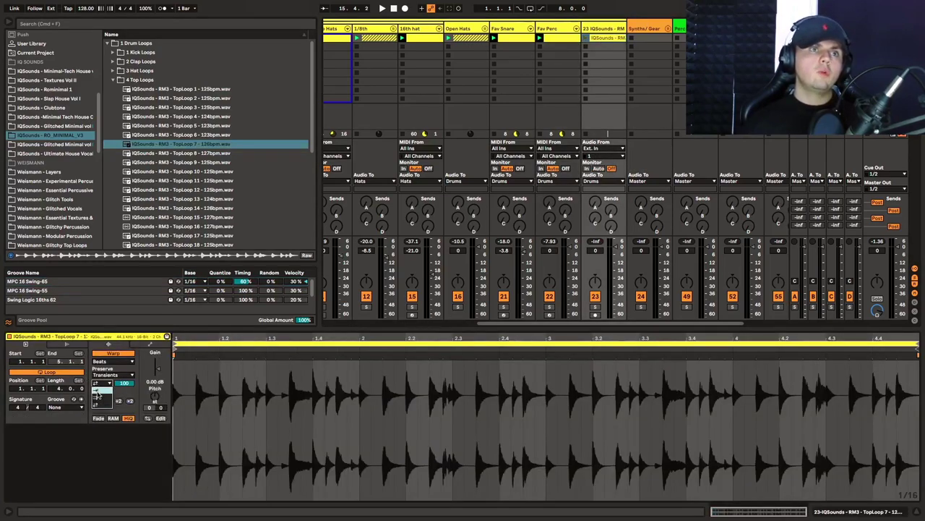
Set TopLoop 7's Beats warping to the non-looping transient mode with a transient envelope of 0, auditioning the clip with the groove
left_click_drag(122, 383, 123, 394)
left_click(112, 375)
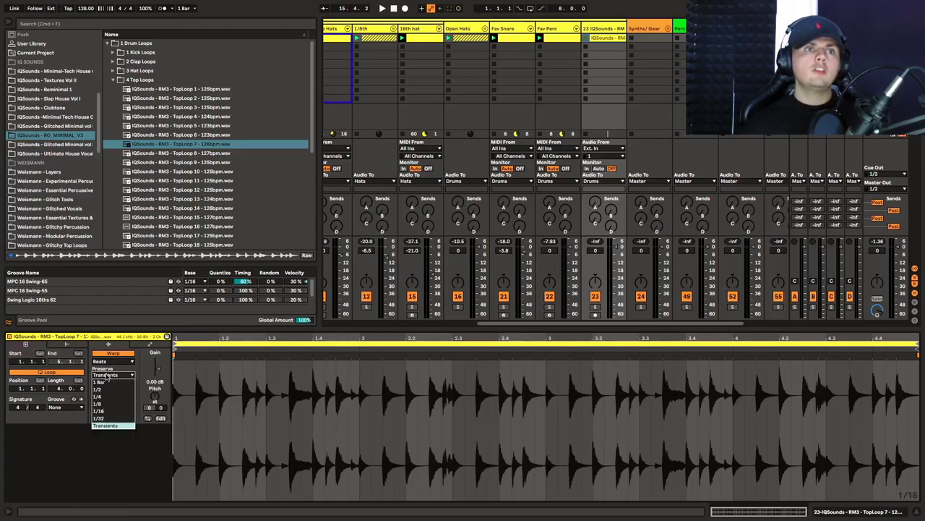
left_click(110, 376)
left_click_drag(123, 383, 123, 398)
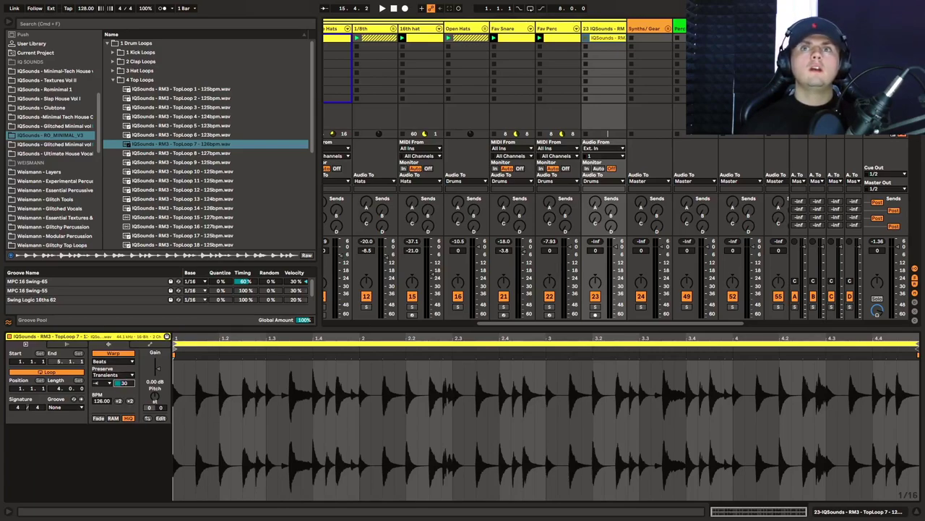
left_click(585, 38)
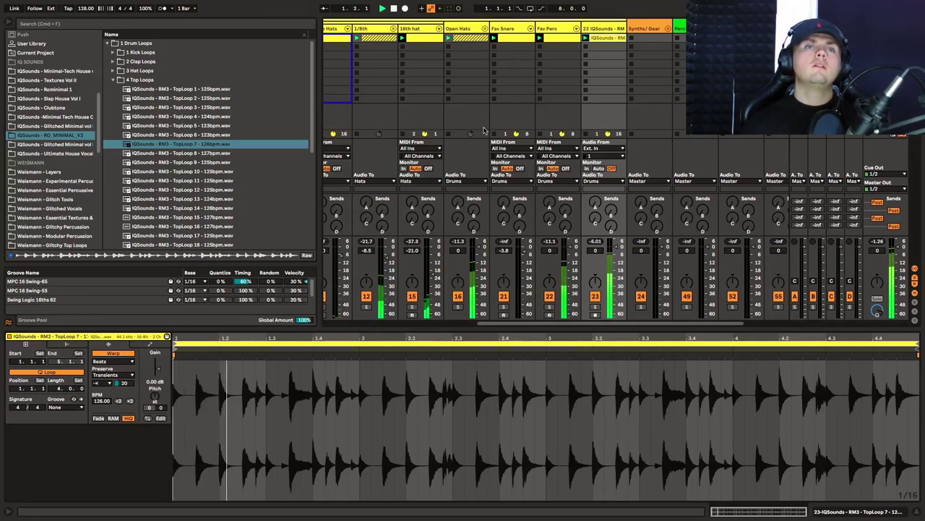
mouse_move(131, 381)
left_mouse_down()
mouse_move(131, 390)
mouse_move(131, 326)
mouse_move(132, 398)
left_mouse_up()
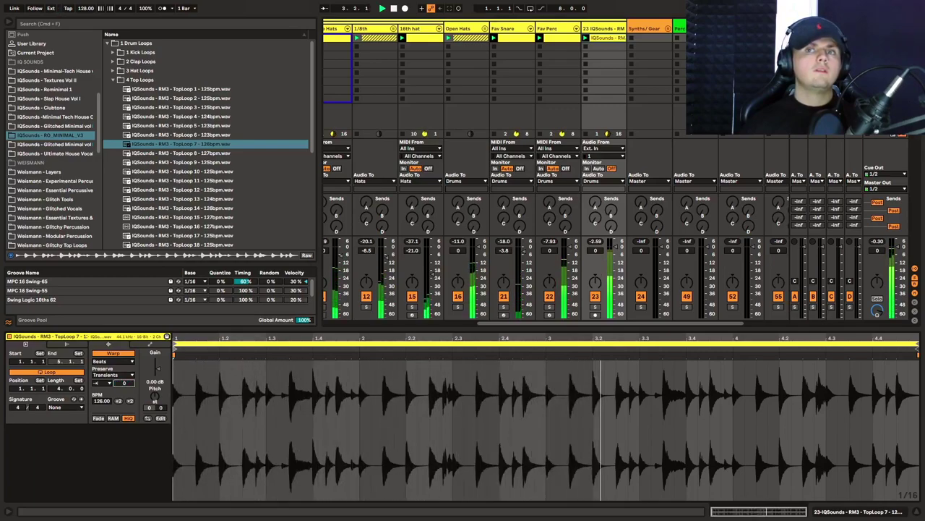
key("space")
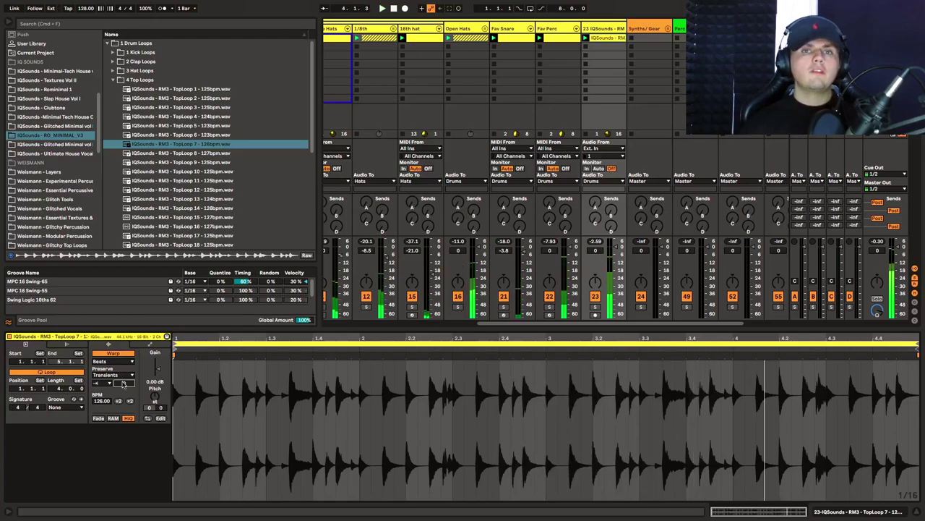
Show the top loop track's device chain and browse the Mix Down Plug Ins collection
left_click(608, 28)
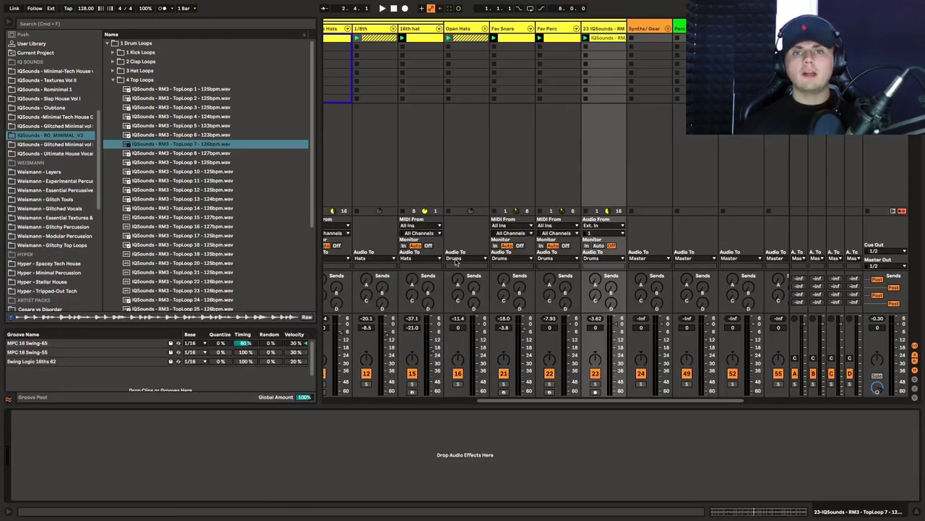
scroll(49, 221, "up", 5)
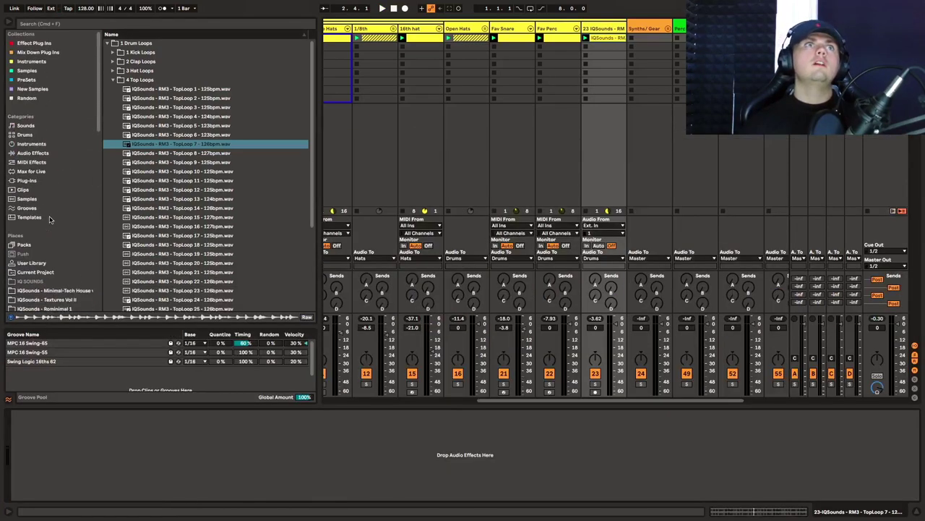
left_click(43, 53)
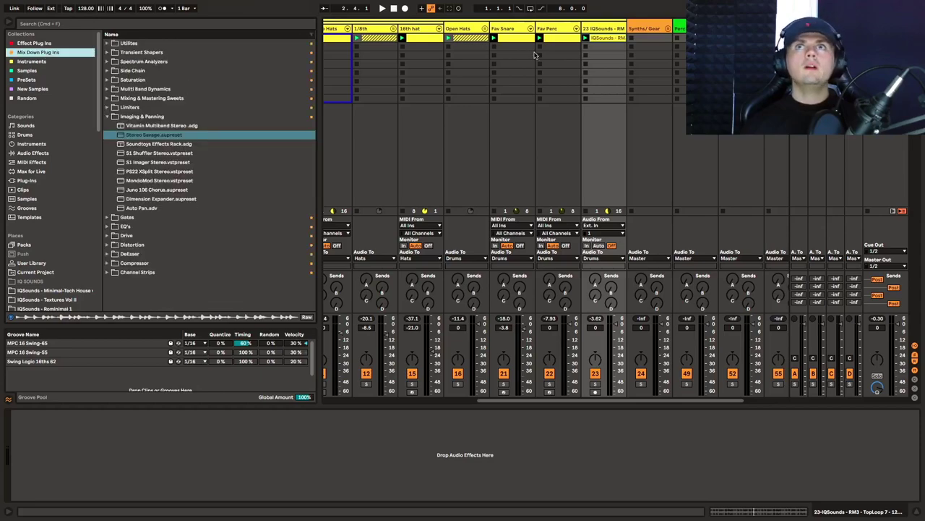
Cut the TopLoop 7 clip's gain envelope to zero from 1.2 to 1.2.2, ramping quickly back to full gain
left_click(600, 38)
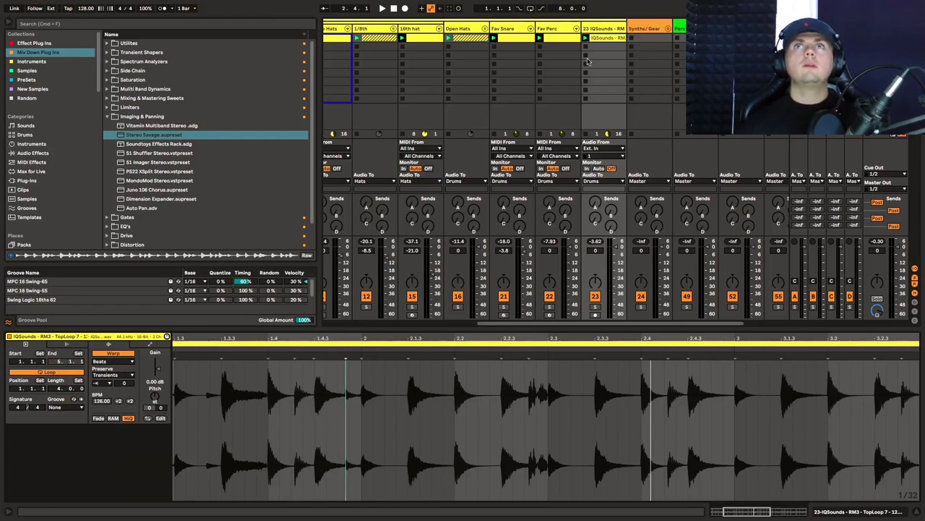
left_click(143, 345)
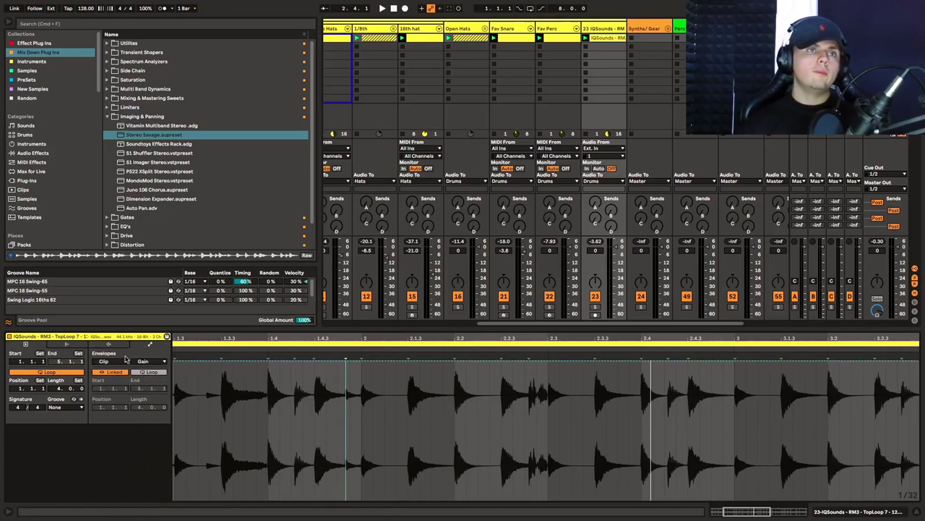
left_click(279, 365)
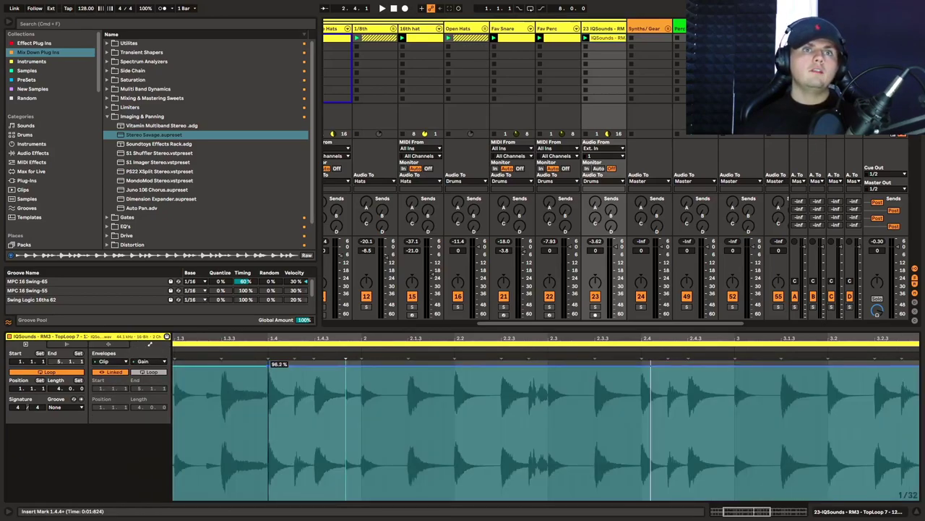
scroll(281, 366, "left", 4)
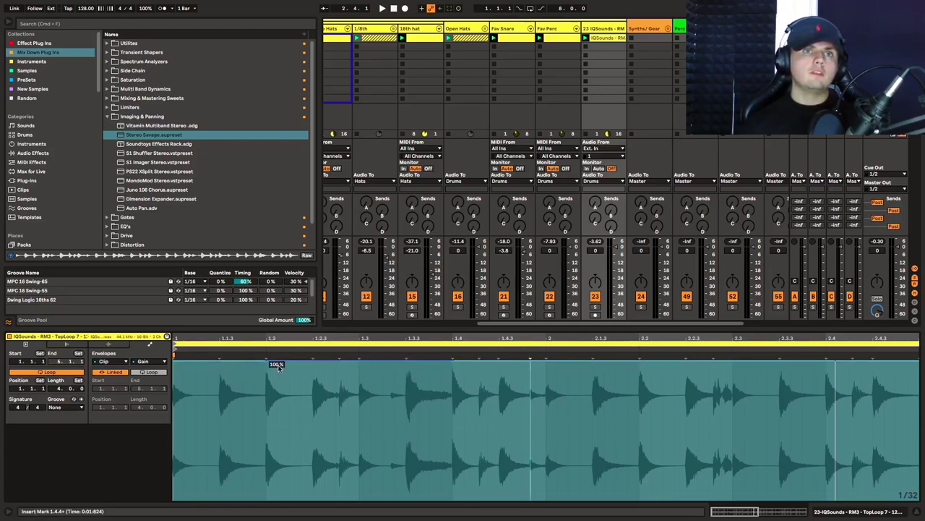
left_click_drag(285, 363, 297, 496)
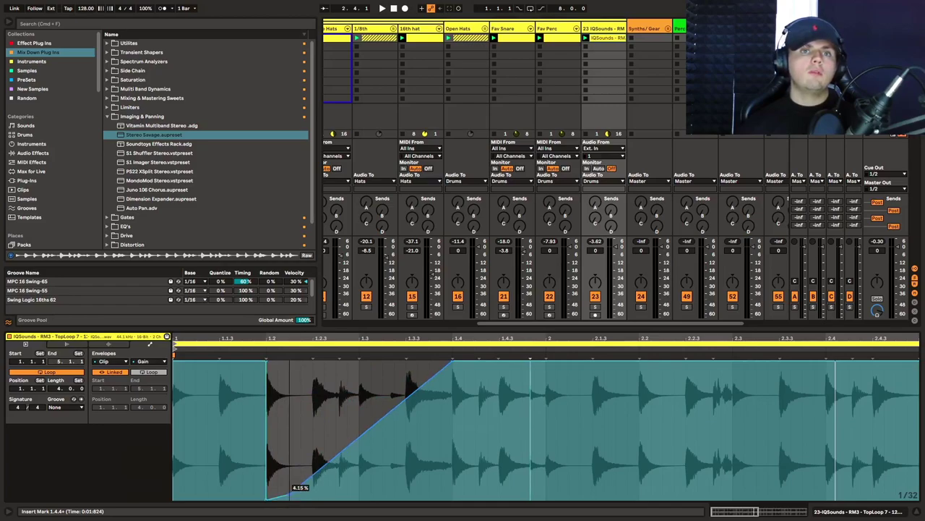
left_click_drag(337, 458, 301, 365)
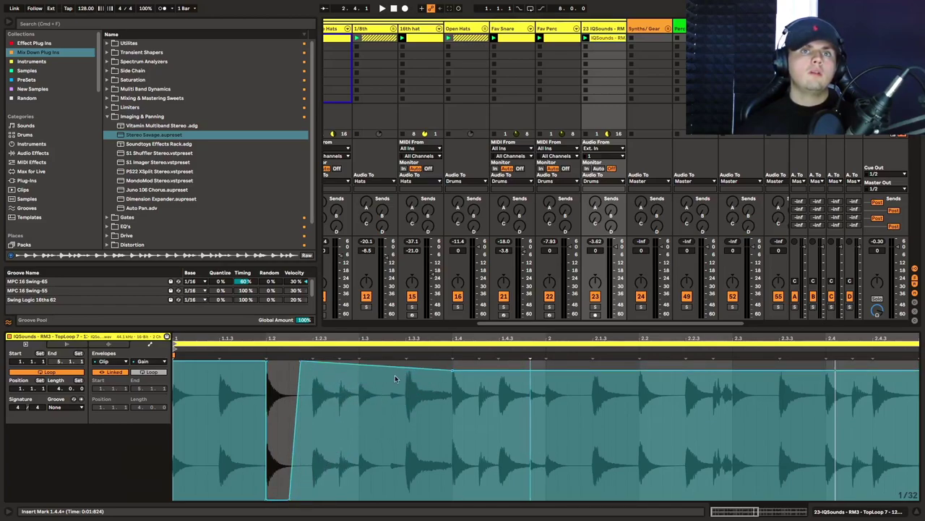
left_click_drag(451, 364, 454, 373)
Duplicate the gain envelope section from 1 to 1.3 repeatedly across the full four-bar TopLoop 7 clip
left_click(360, 398)
left_click_drag(361, 399, 166, 390)
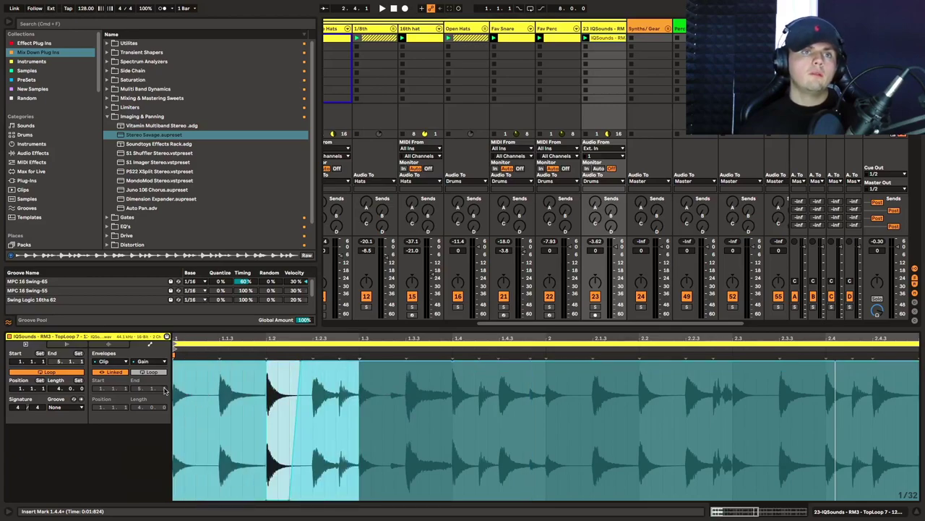
key("ctrl+d")
key("ctrl+d")
key("ctrl+d")
key("ctrl+d")
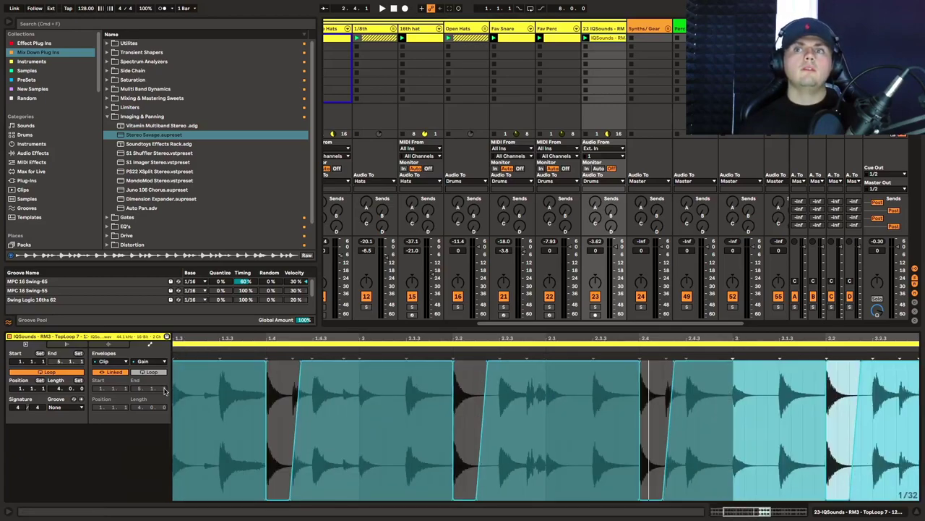
key("ctrl+d")
key("ctrl+d")
key("ctrl+d")
key("ctrl+d")
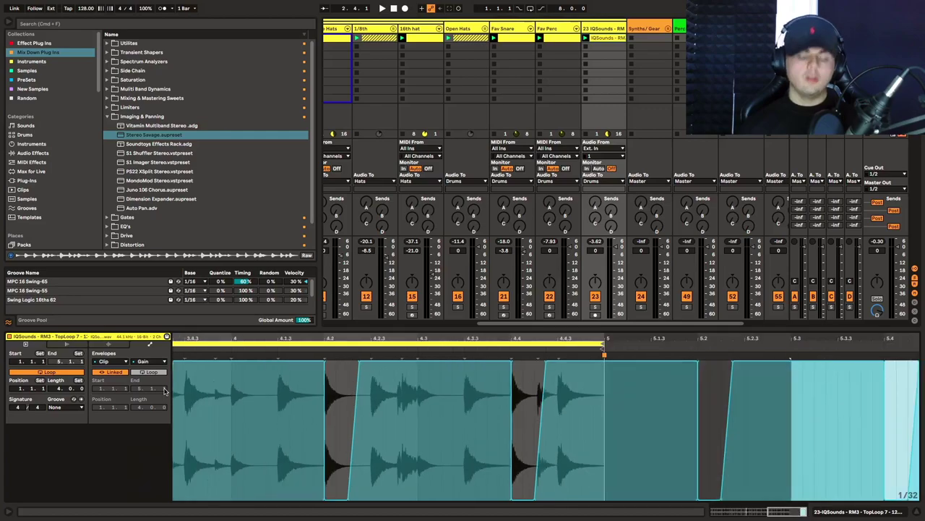
Undo the duplicated gain envelope cuts across the TopLoop 7 clip, back to a flat gain envelope
key("ctrl+z")
key("ctrl+z")
key("ctrl+z")
key("ctrl+z")
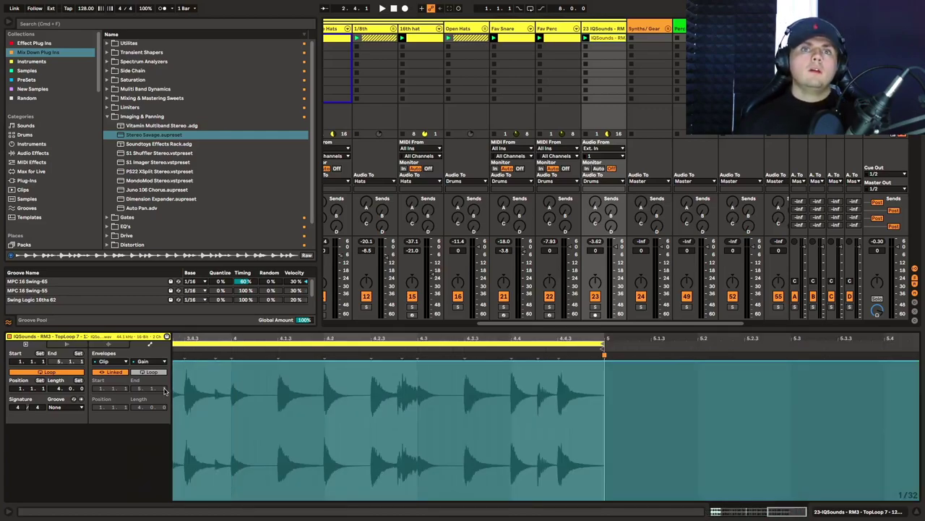
key("ctrl+z")
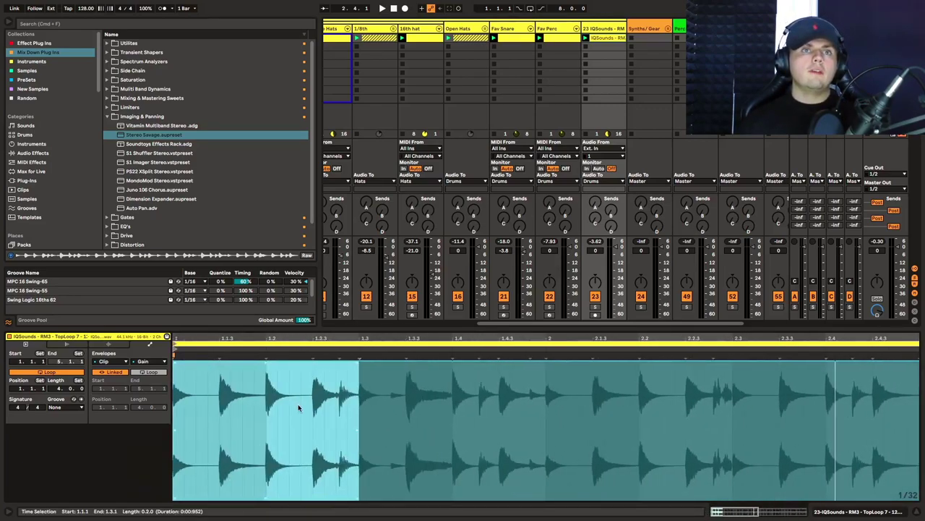
Load the KickStart preset from the Side Chain folder onto the TopLoop 7 track's empty device chain
left_click(609, 33)
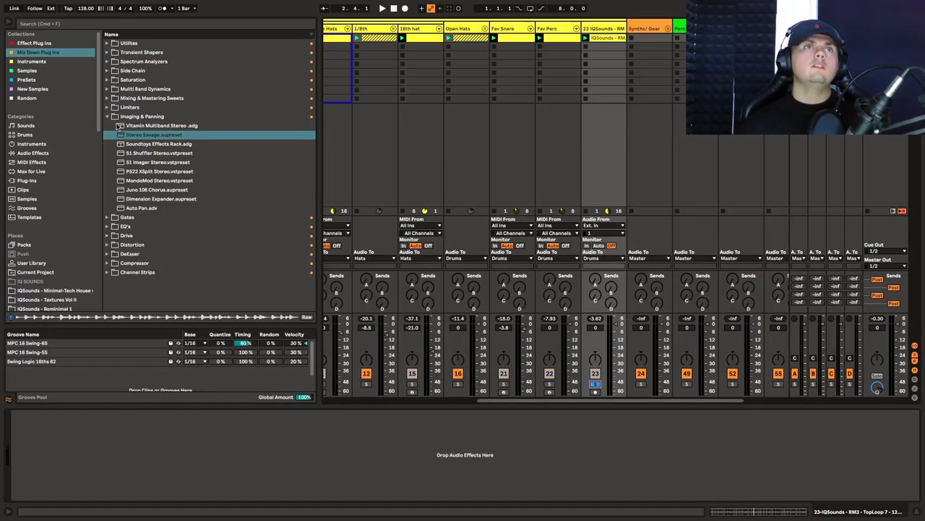
left_click(108, 70)
left_click(149, 88)
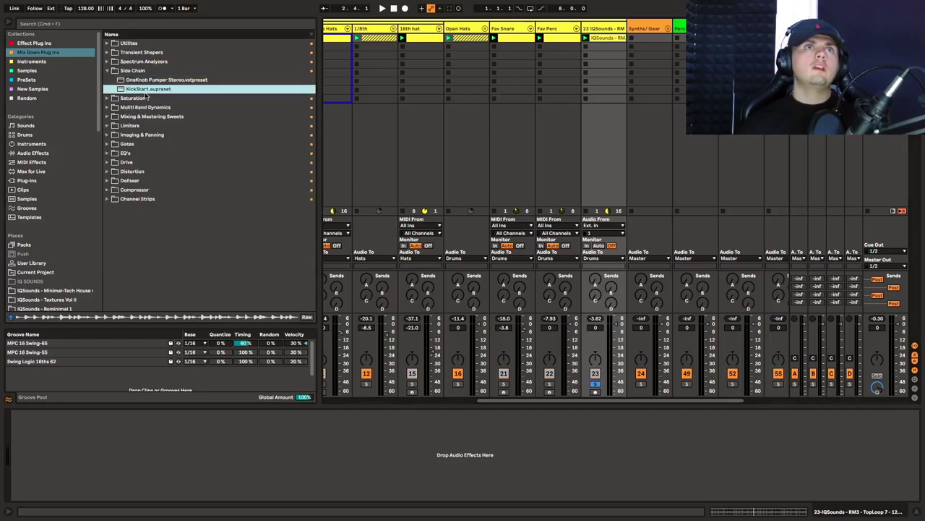
mouse_move(186, 517)
left_click_drag(180, 449, 176, 451)
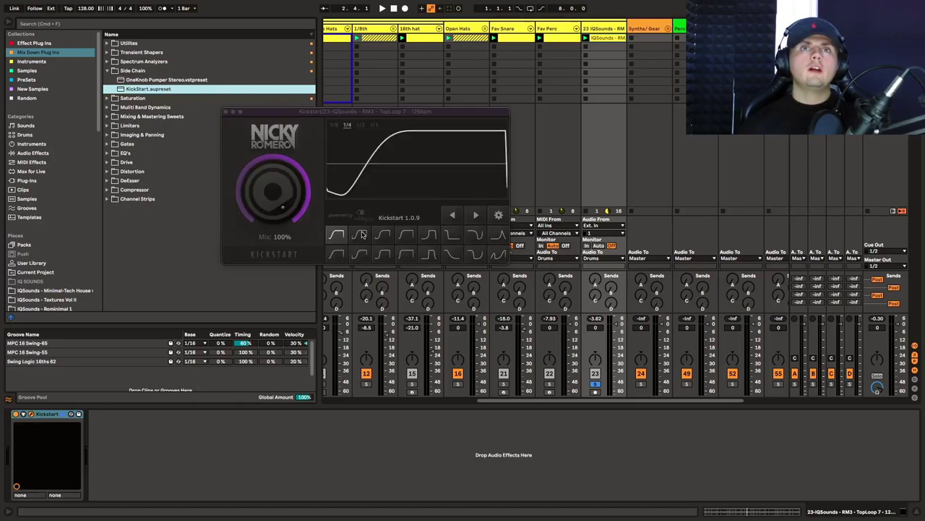
Choose the third curve in Kickstart's upper row and set the mix to 88%, auditioning the soloed top loop
left_click(361, 235)
left_click(373, 236)
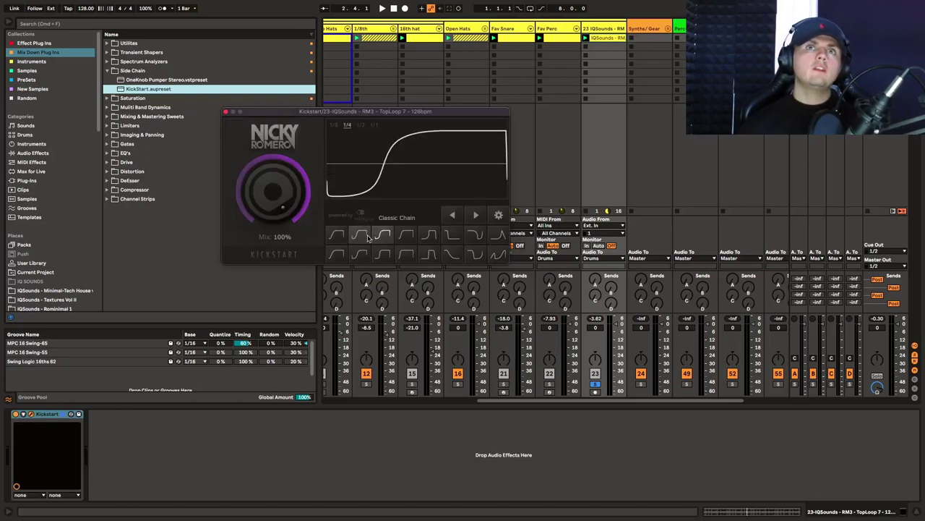
key("space")
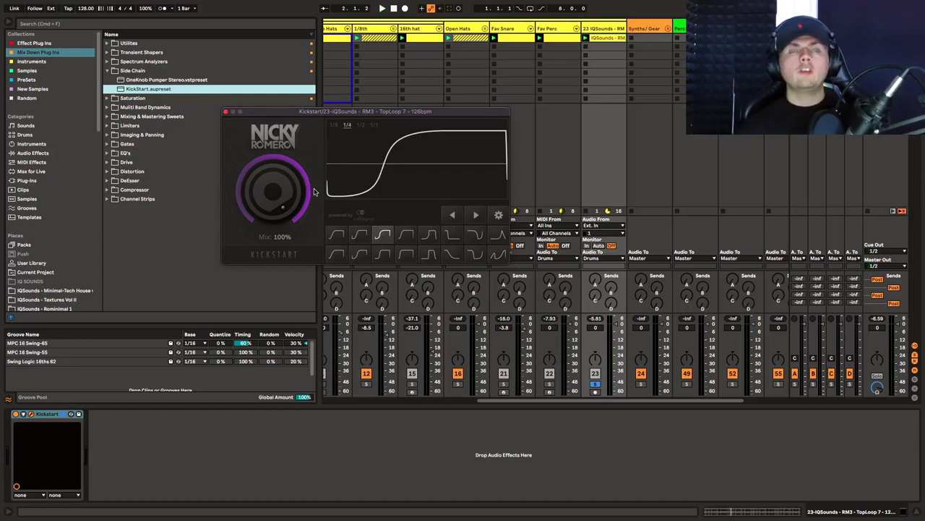
left_click(301, 192)
key("space")
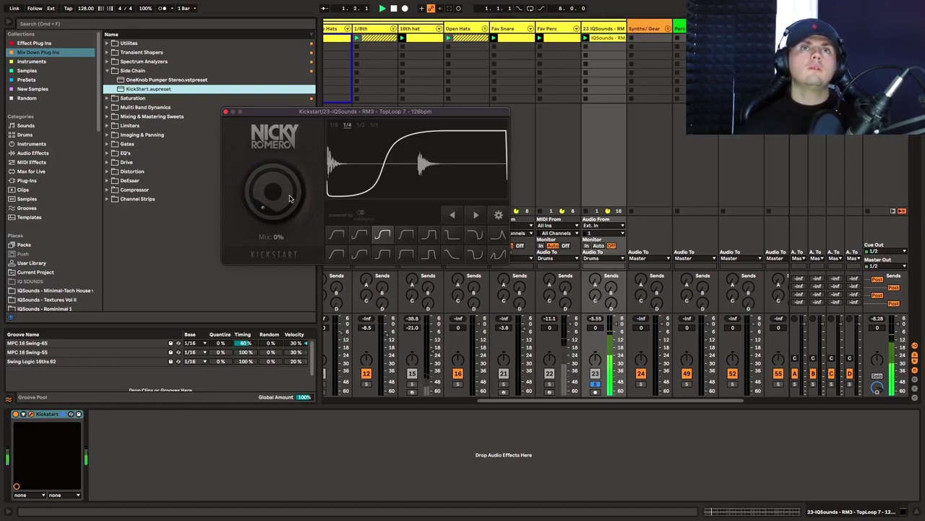
left_click_drag(289, 198, 286, 98)
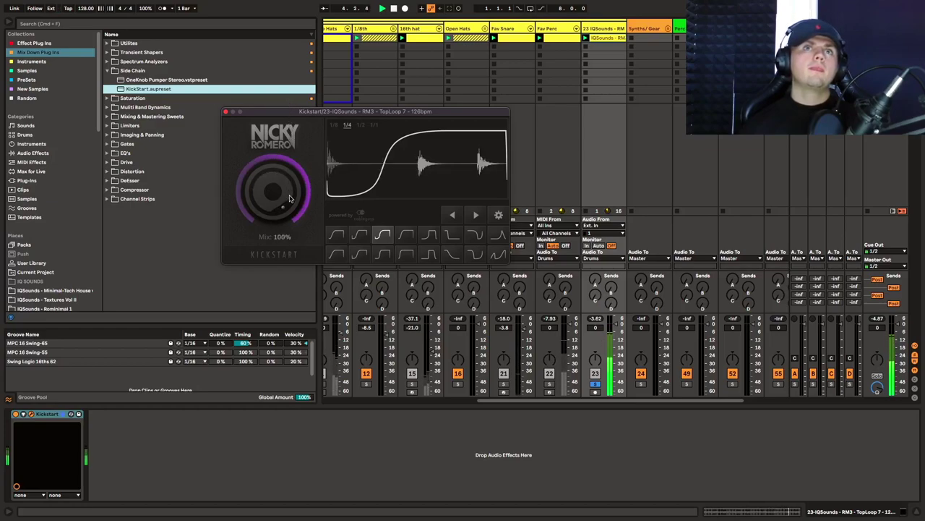
scroll(289, 198, "down", 2)
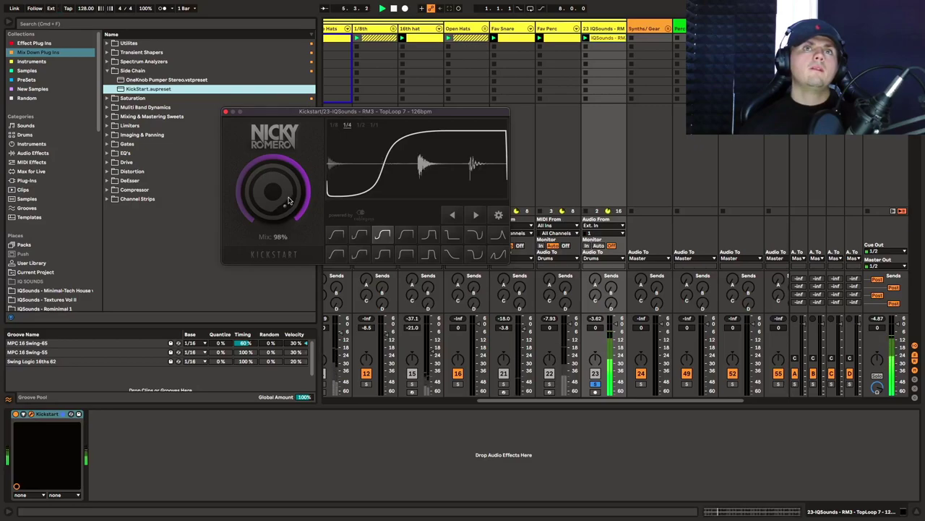
key("space")
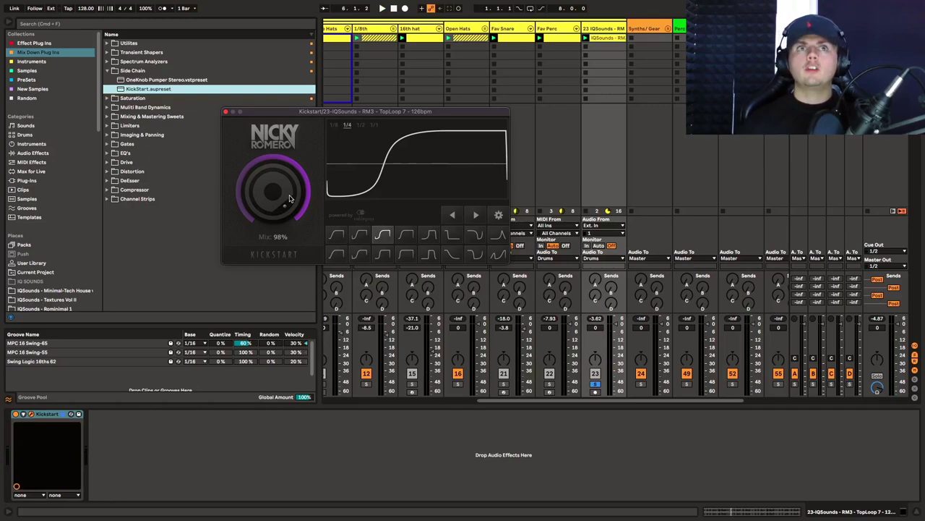
left_click_drag(289, 198, 288, 208)
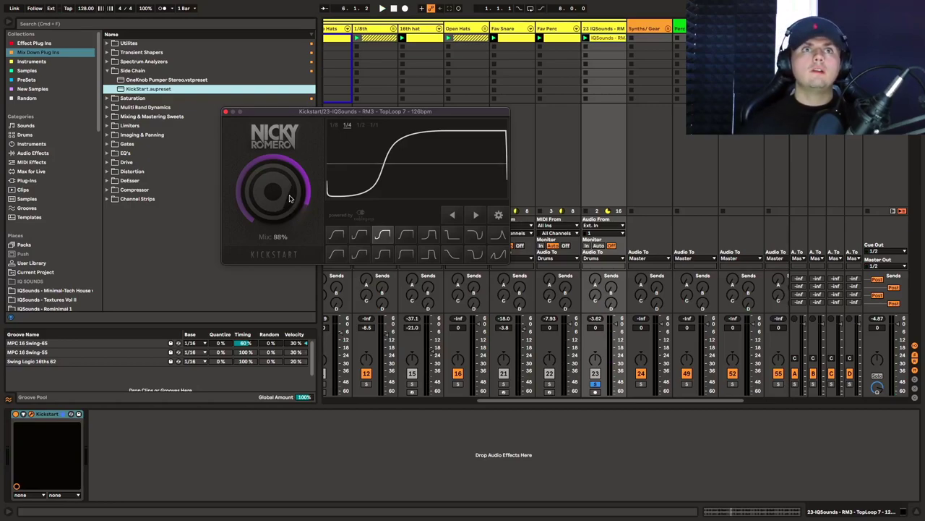
Unsolo the TopLoop 7 track and lower its volume to -11.0 dB against the full groove, closing the Kickstart window
left_click(596, 383)
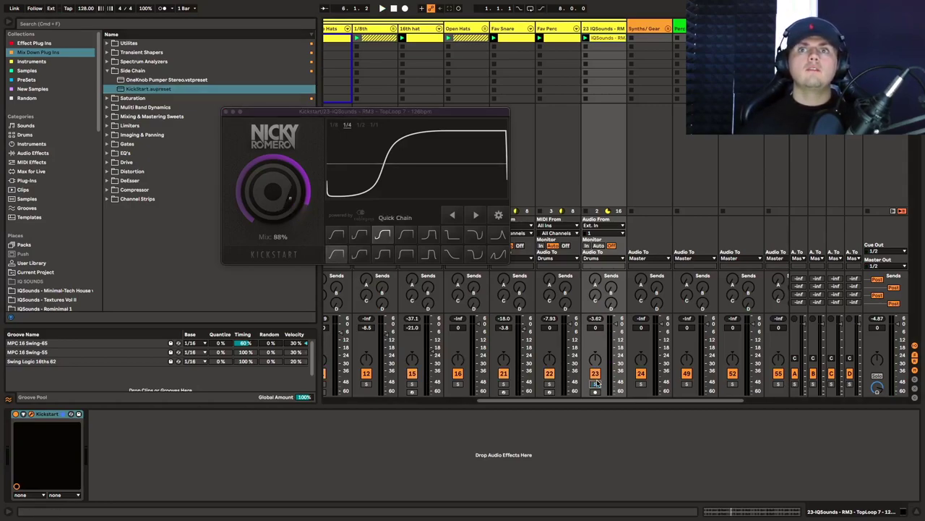
key("space")
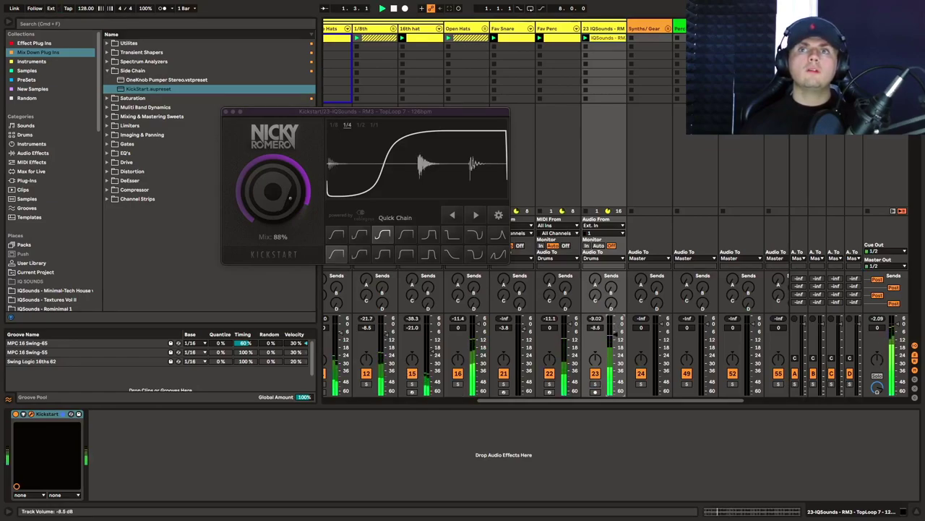
left_click_drag(615, 334, 615, 339)
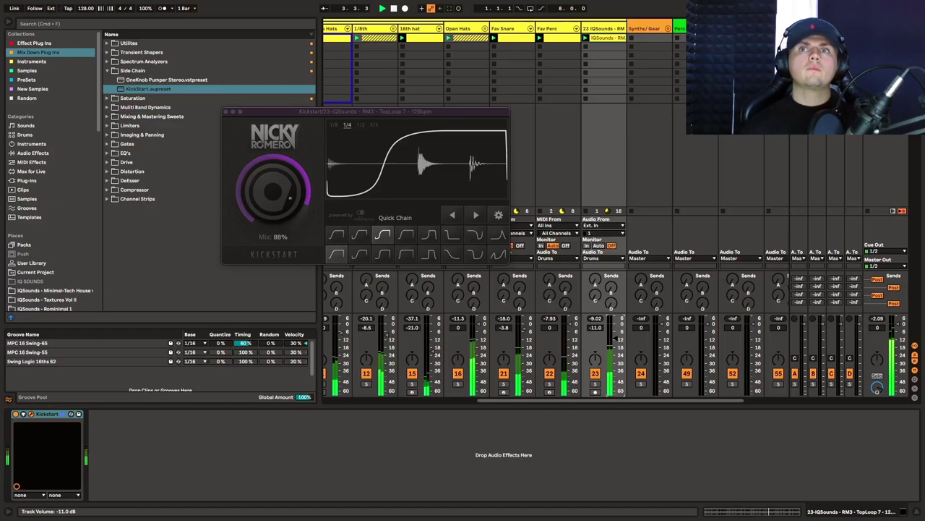
left_click(226, 113)
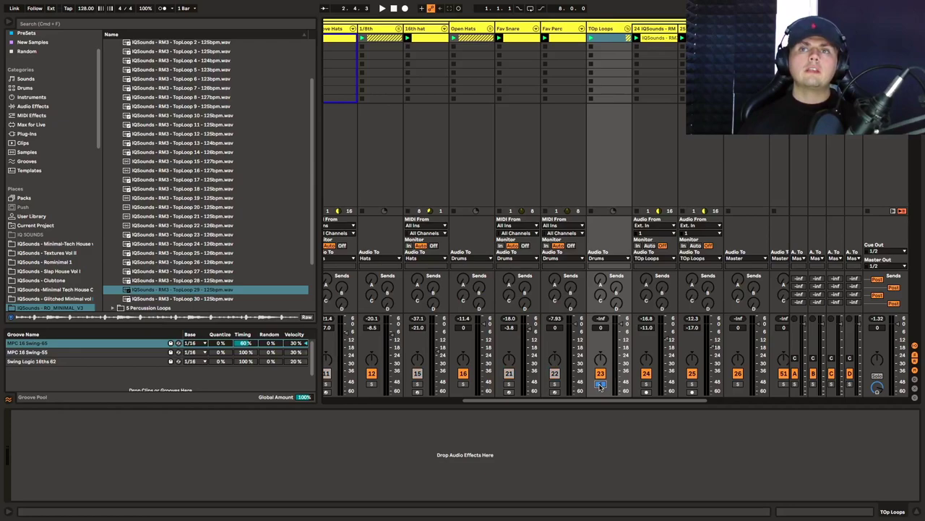
Lower track 24 in the soloed Top Loops group to -13.0 dB while auditioning the loops together
key("space")
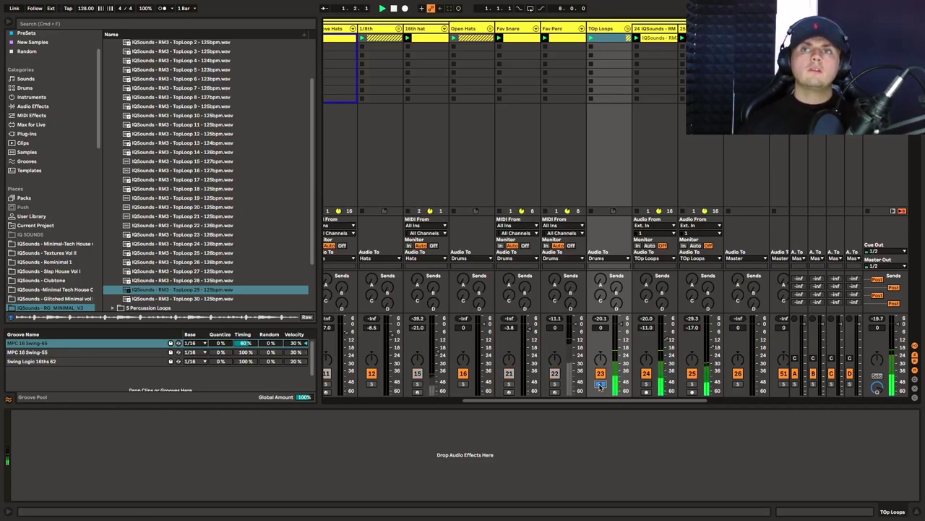
left_click_drag(666, 338, 666, 341)
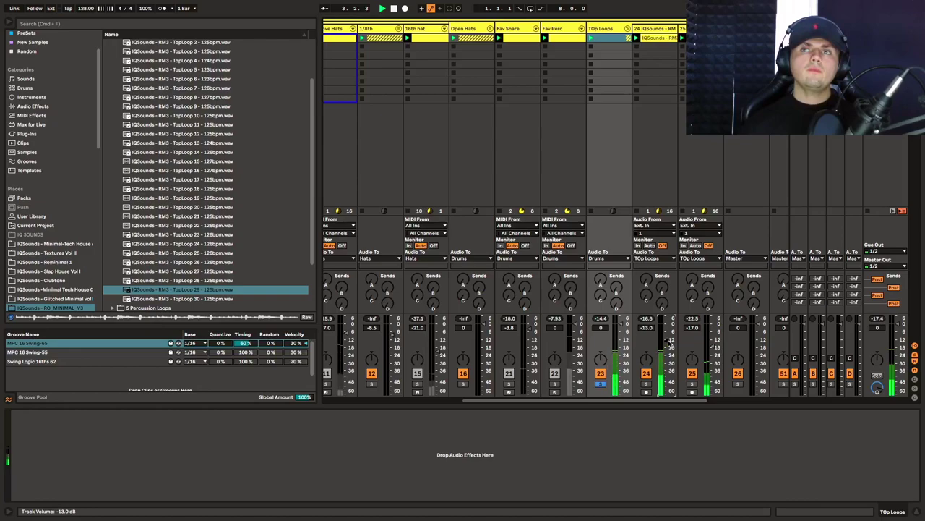
key("space")
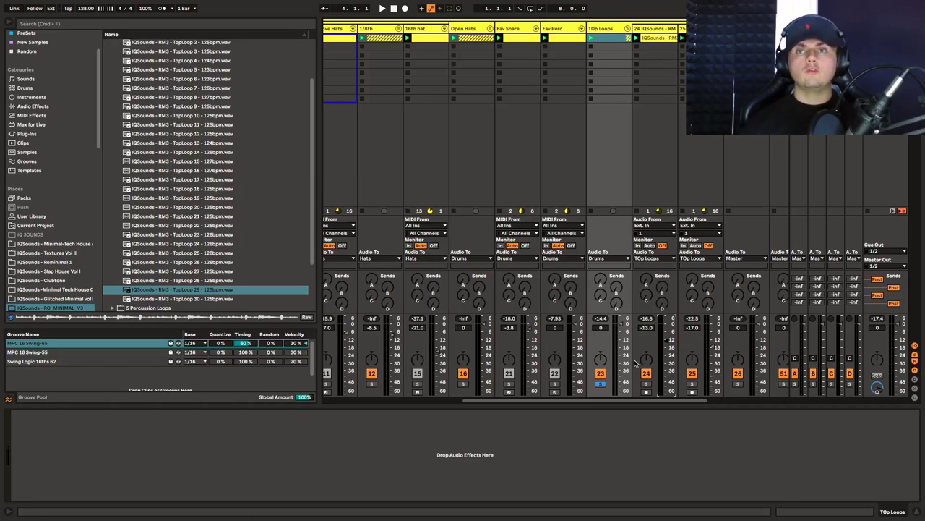
Fold the Hats and Drums groups and audition the complete Drums group in solo
scroll(636, 363, "left", 3)
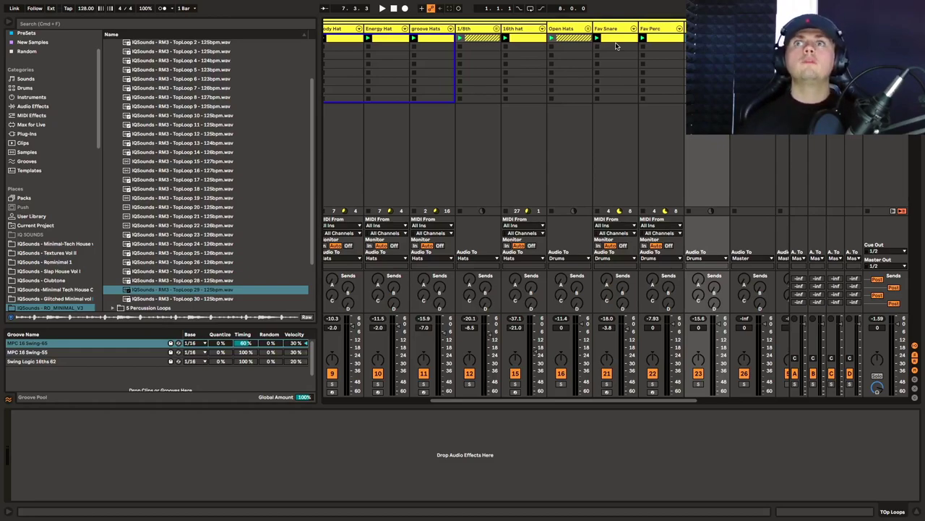
scroll(589, 180, "left", 5)
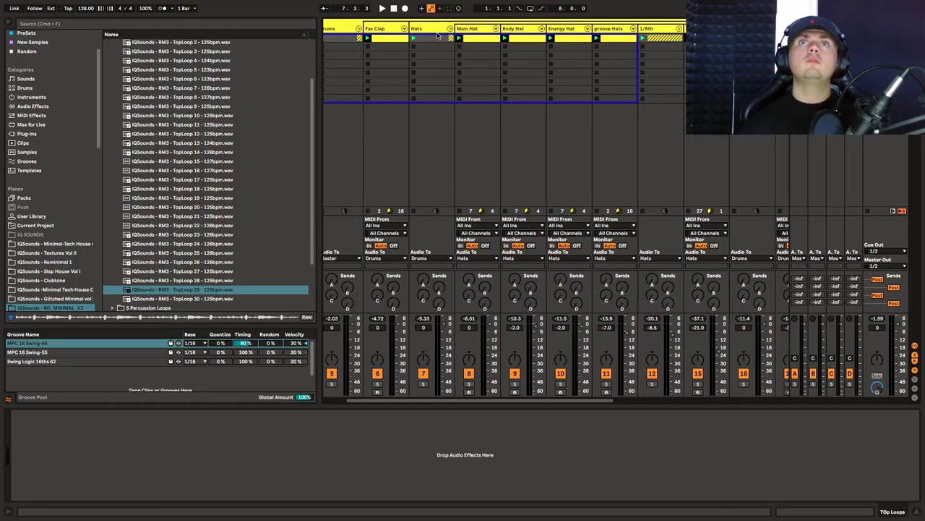
left_click(450, 28)
scroll(427, 29, "left", 2)
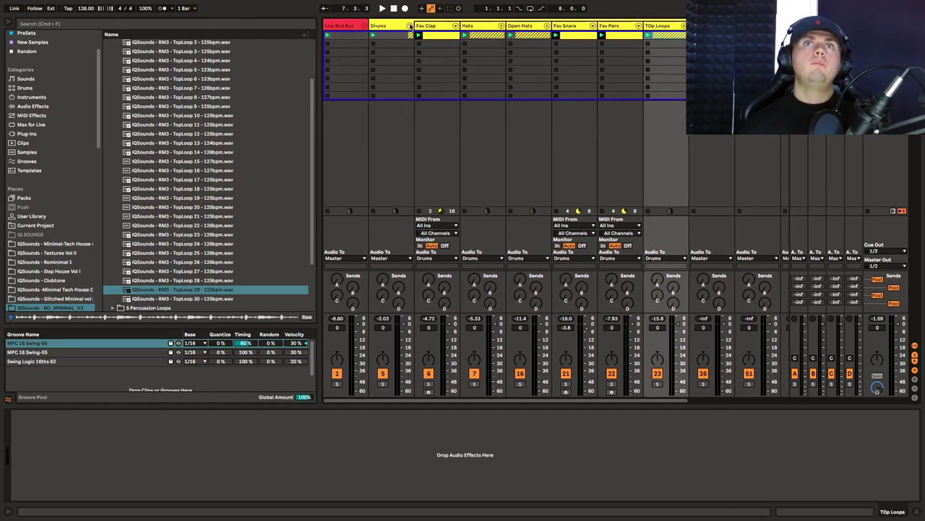
left_click(409, 26)
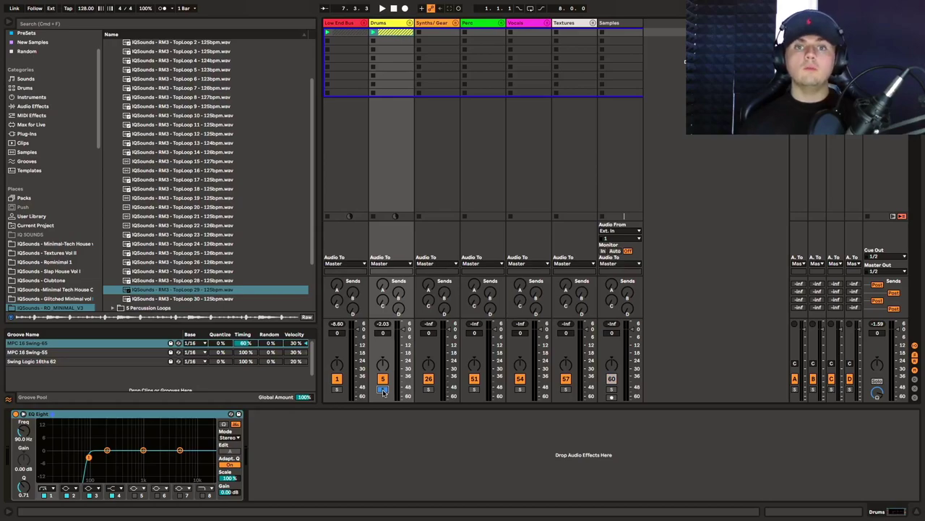
key("space")
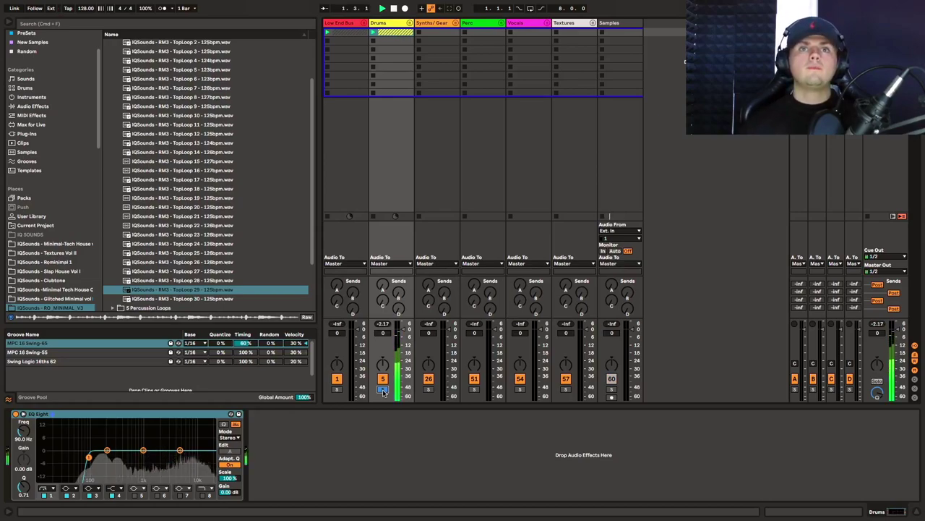